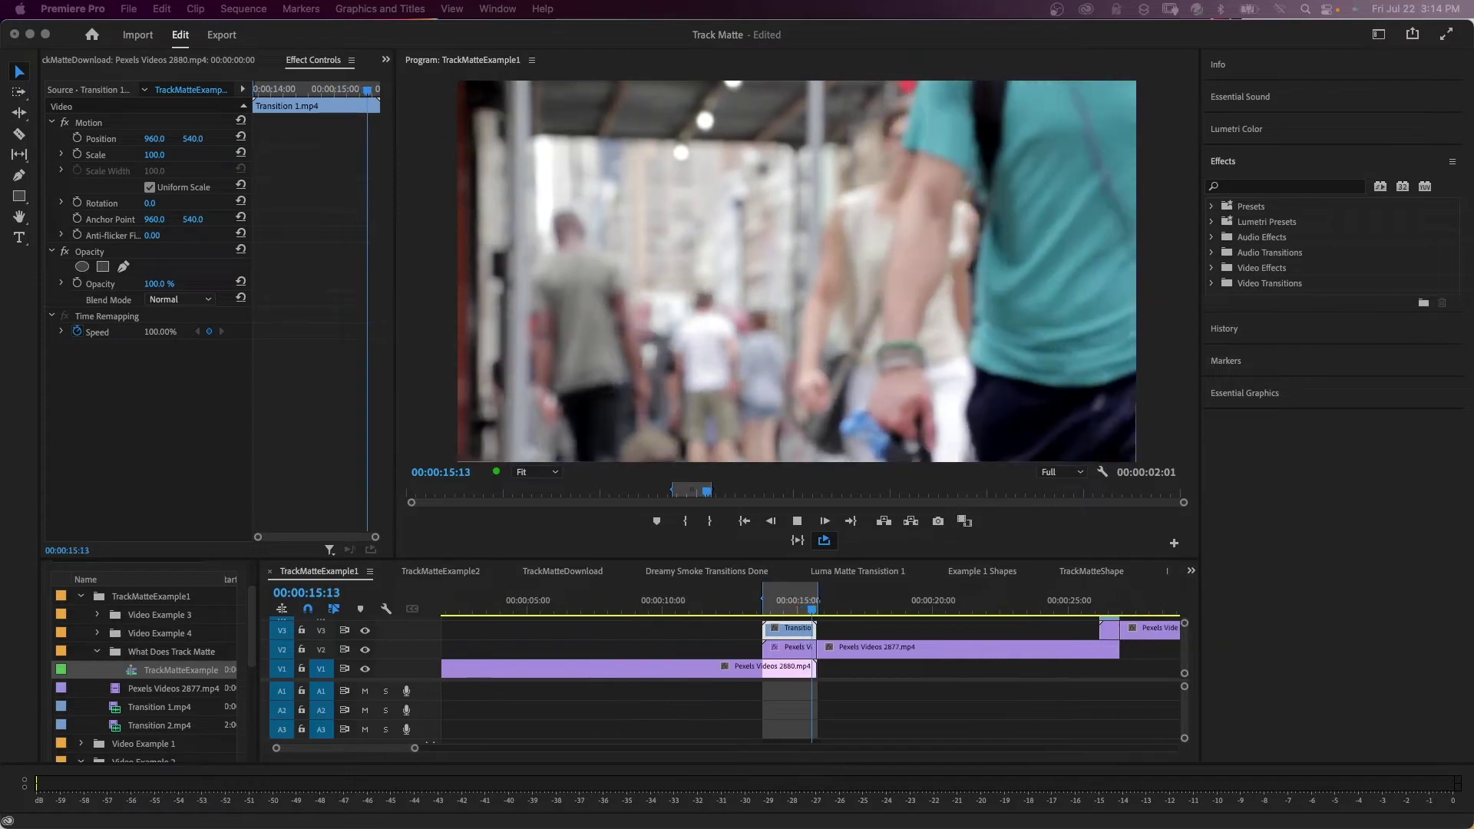
# Step: Examine the transition in TrackMatteExample1 around 00:00:14:09 by toggling the visibility of video tracks V2 and V1
pyautogui.click(823, 634)
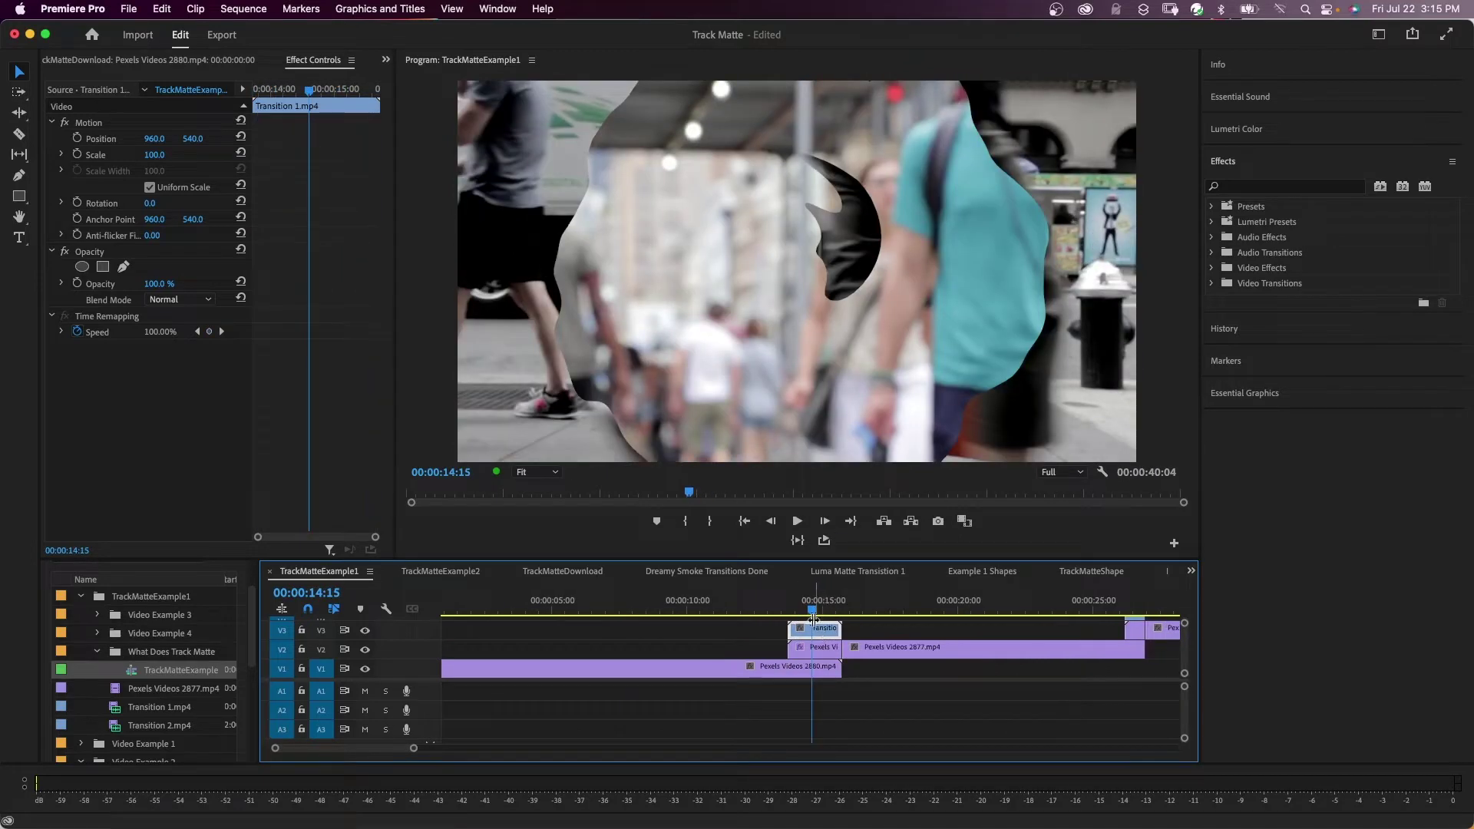
pyautogui.moveTo(811, 612)
pyautogui.mouseDown()
pyautogui.moveTo(825, 617)
pyautogui.moveTo(805, 615)
pyautogui.mouseUp()
pyautogui.click(365, 649)
pyautogui.click(365, 669)
pyautogui.click(365, 649)
pyautogui.click(364, 669)
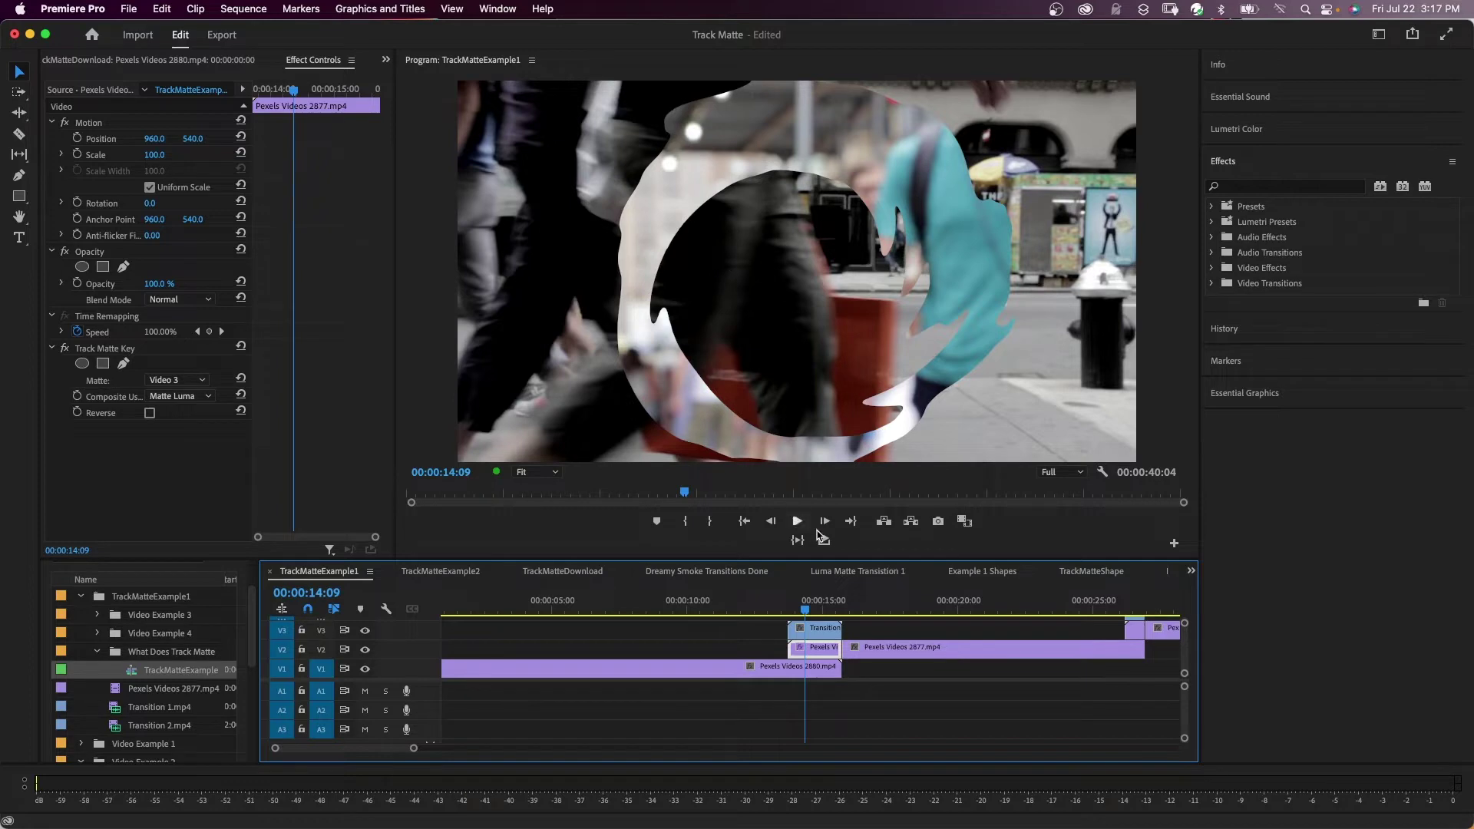
pyautogui.click(365, 669)
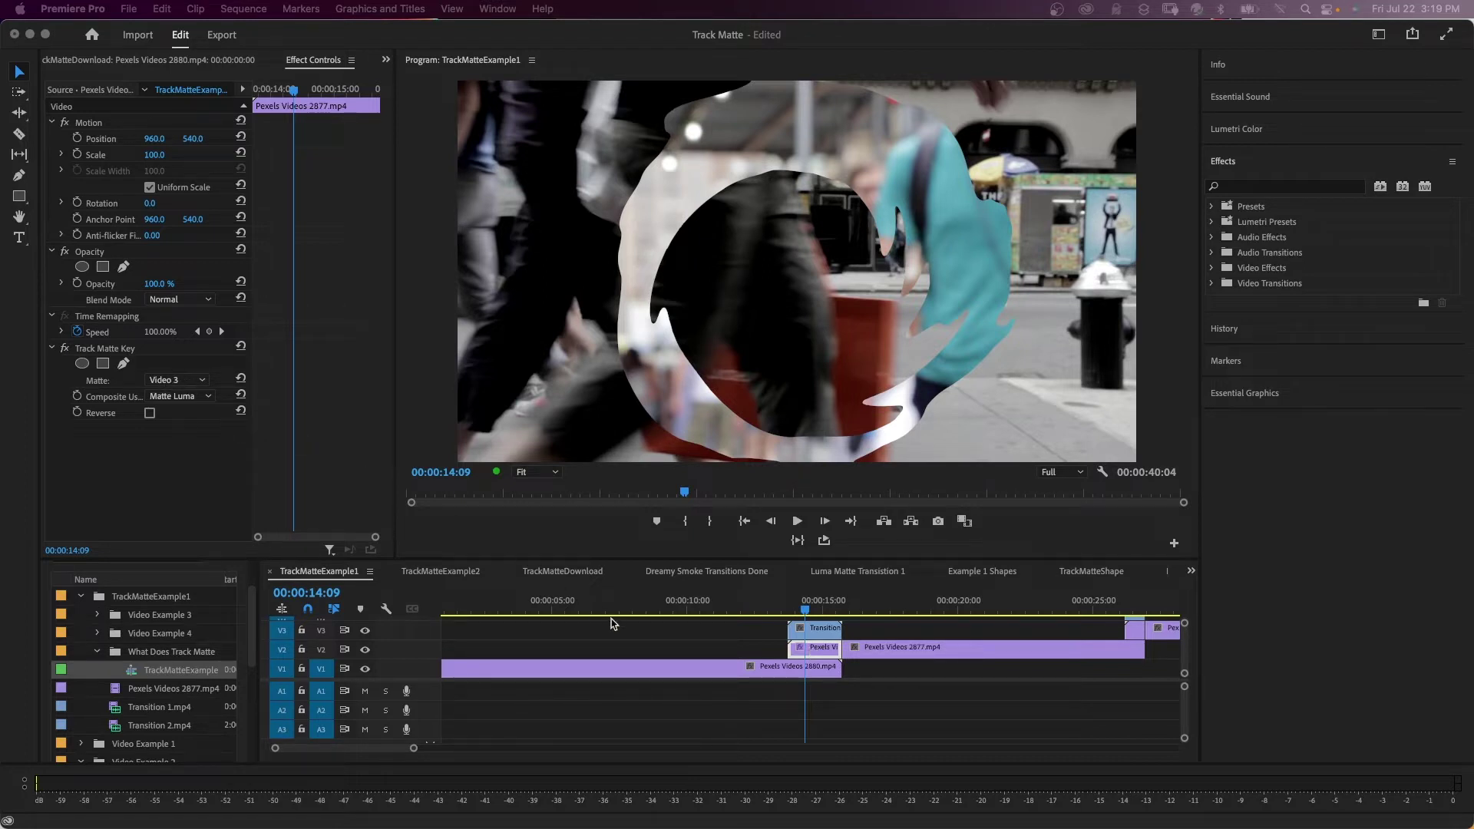
# Step: Inspect the matte clip and the Track Matte Key settings of the short V2 clip, advance four frames, and play the transition range
pyautogui.click(820, 636)
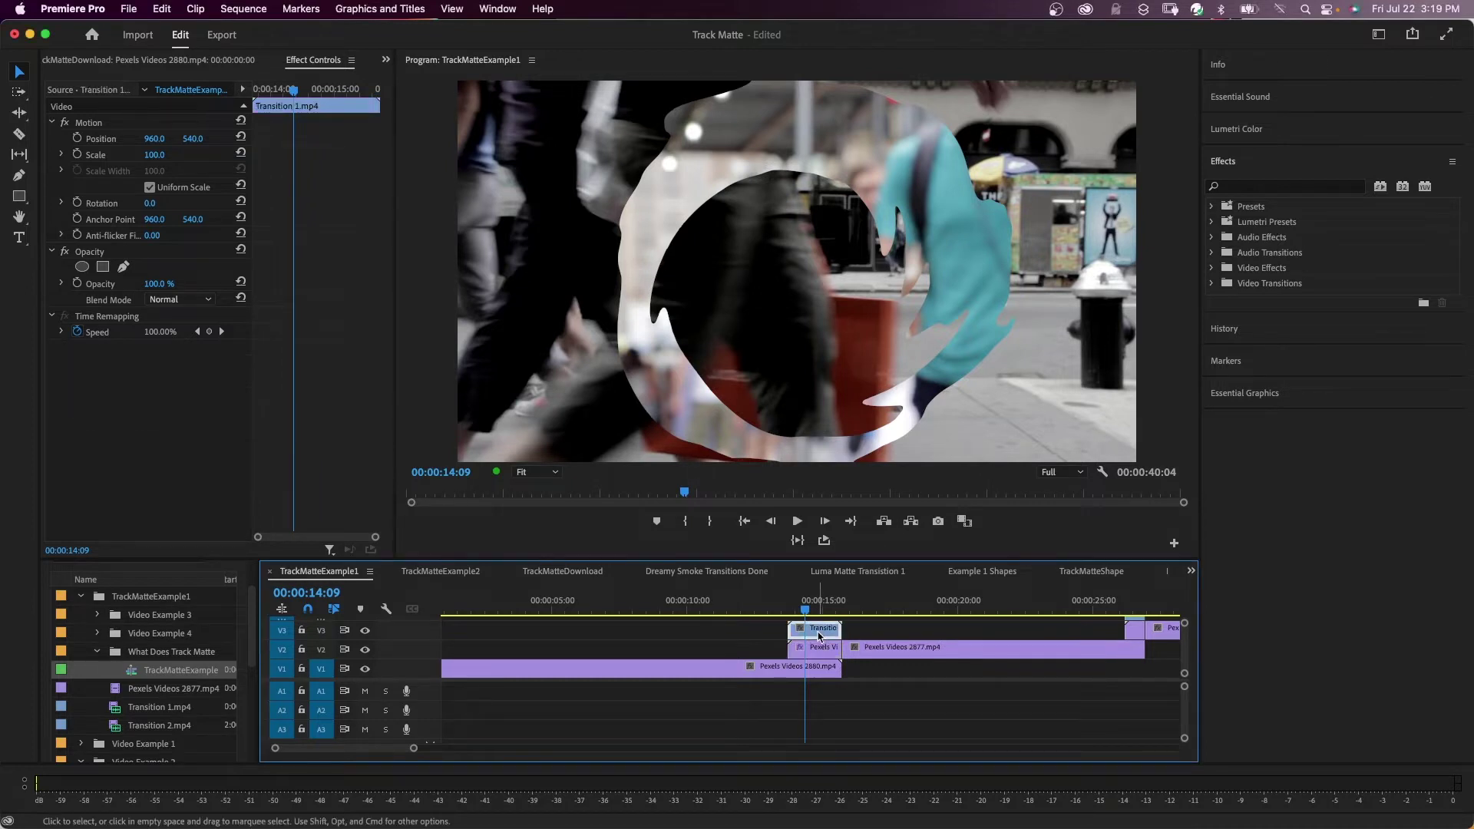
pyautogui.click(819, 648)
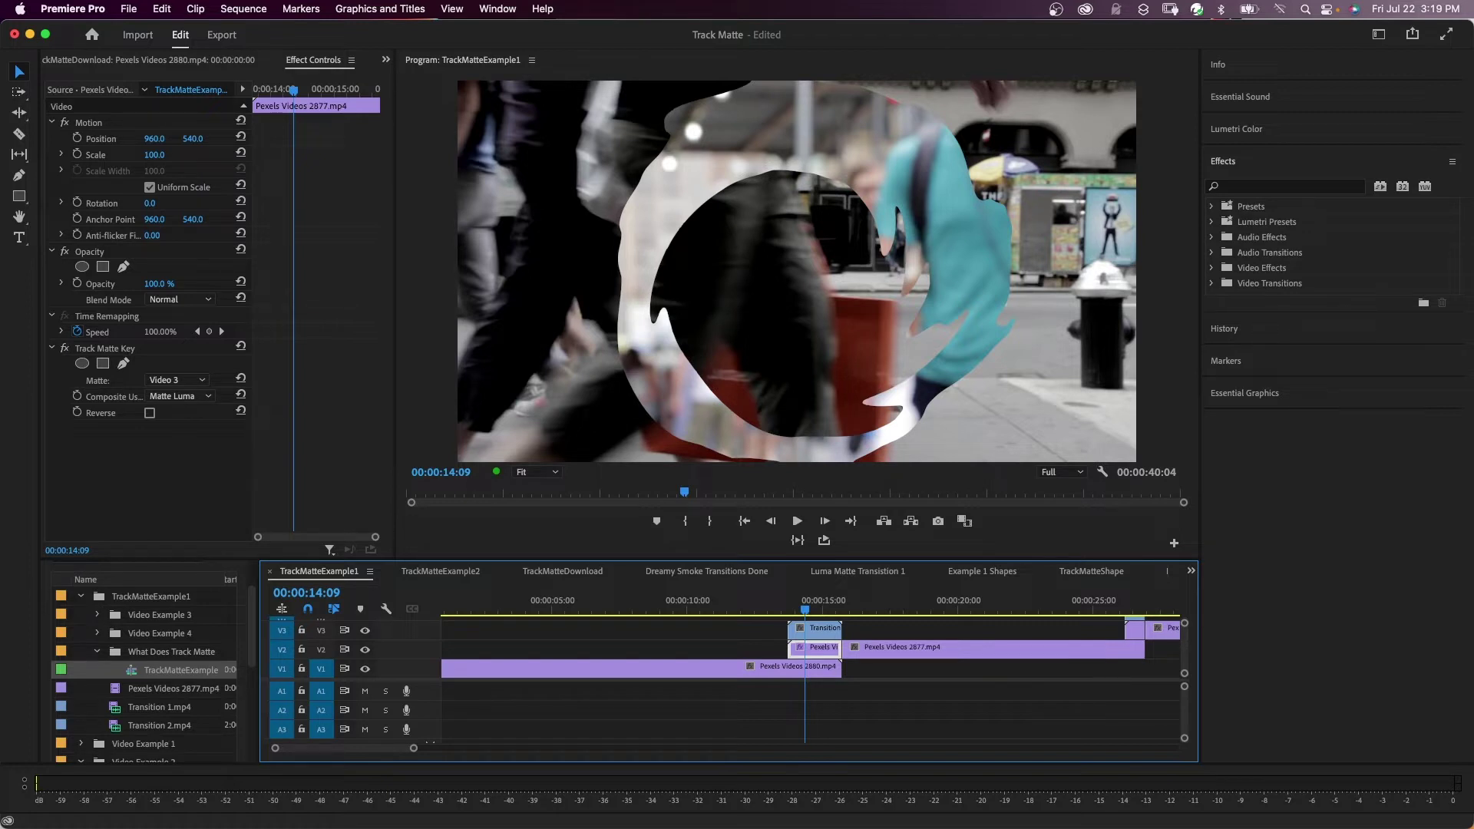
pyautogui.press('Right')
pyautogui.press('Right')
pyautogui.press('Right')
pyautogui.press('Right')
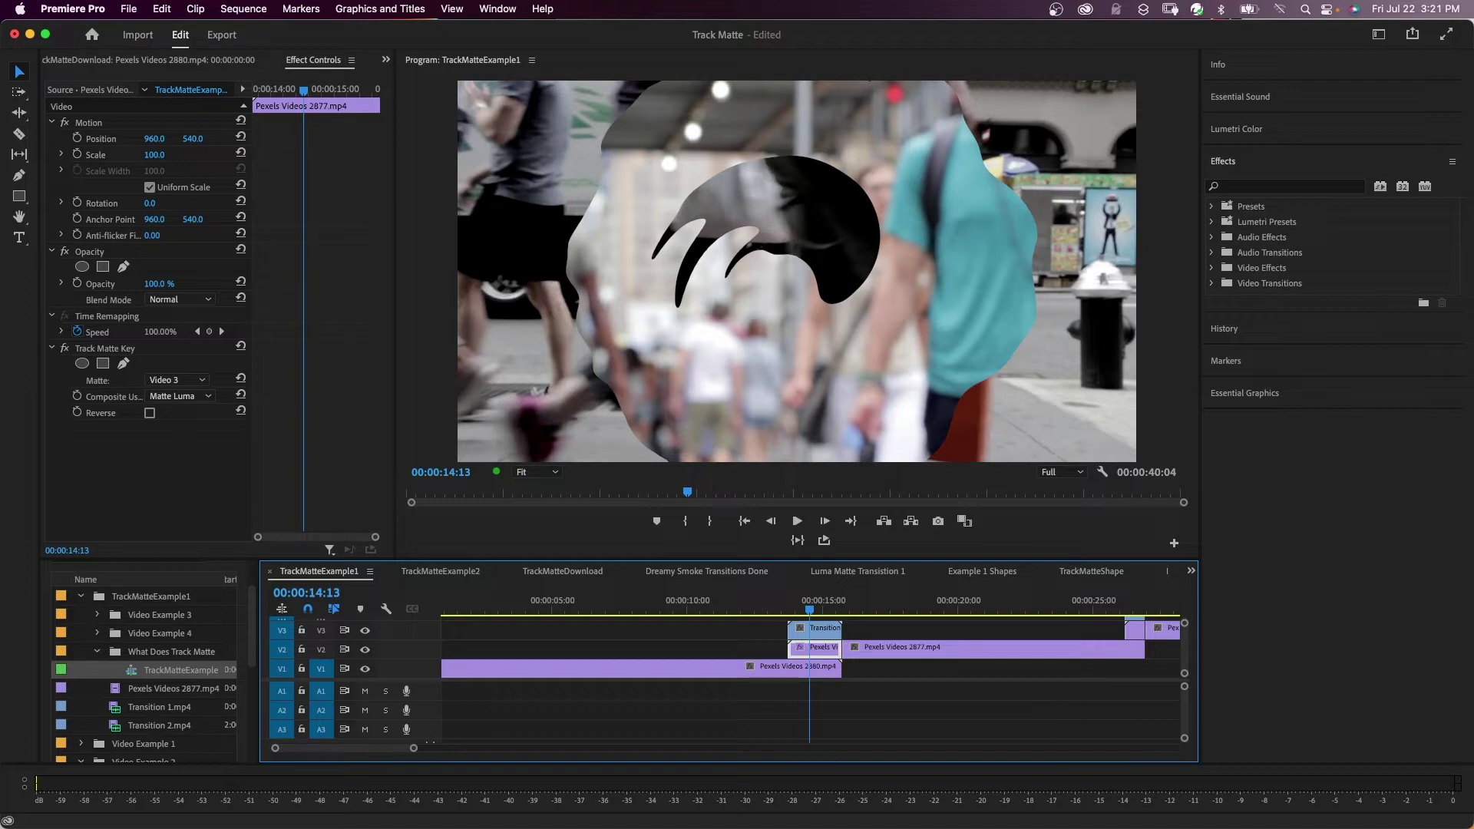
pyautogui.press('x')
pyautogui.press('space')
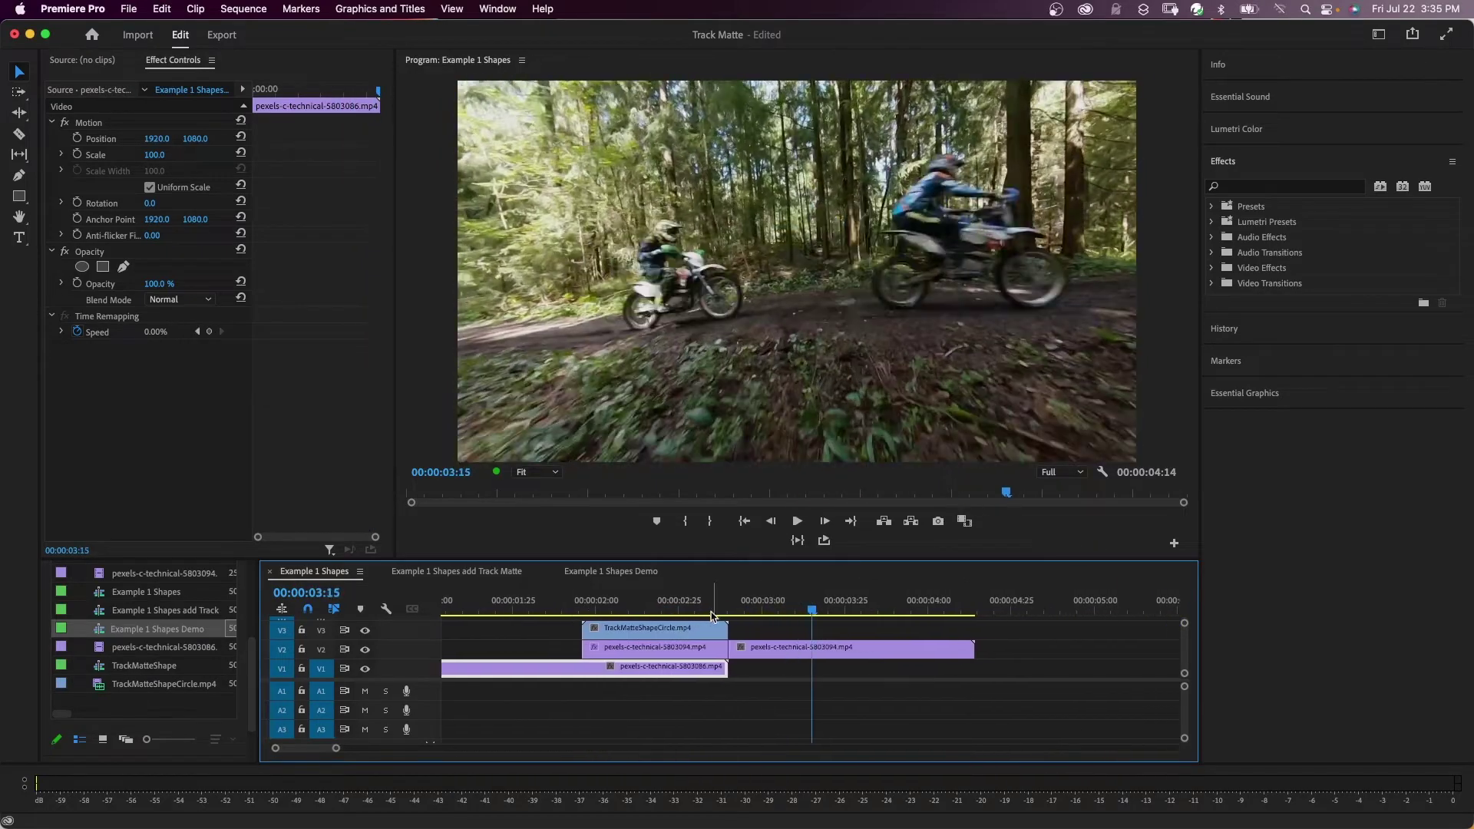
# Step: Scrub through the finished circle transition at the clip overlap in the Example 1 Shapes sequence
pyautogui.click(622, 615)
pyautogui.moveTo(622, 614); pyautogui.dragTo(641, 619)
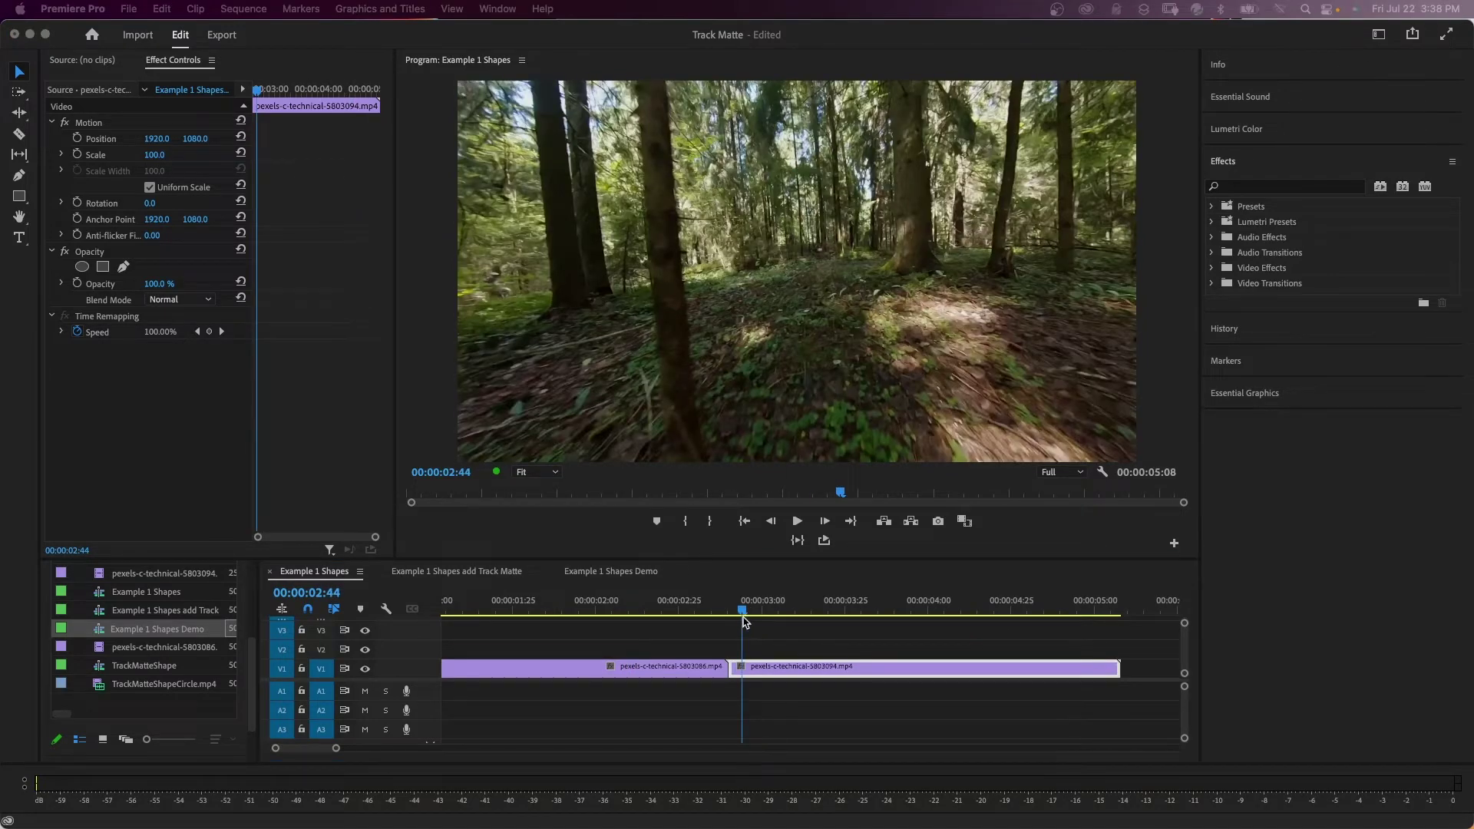
# Step: Move pexels-c-technical-5803094.mp4 to V2 so it starts at 00:00:02:21, and split it where the V1 clip ends
pyautogui.click(772, 673)
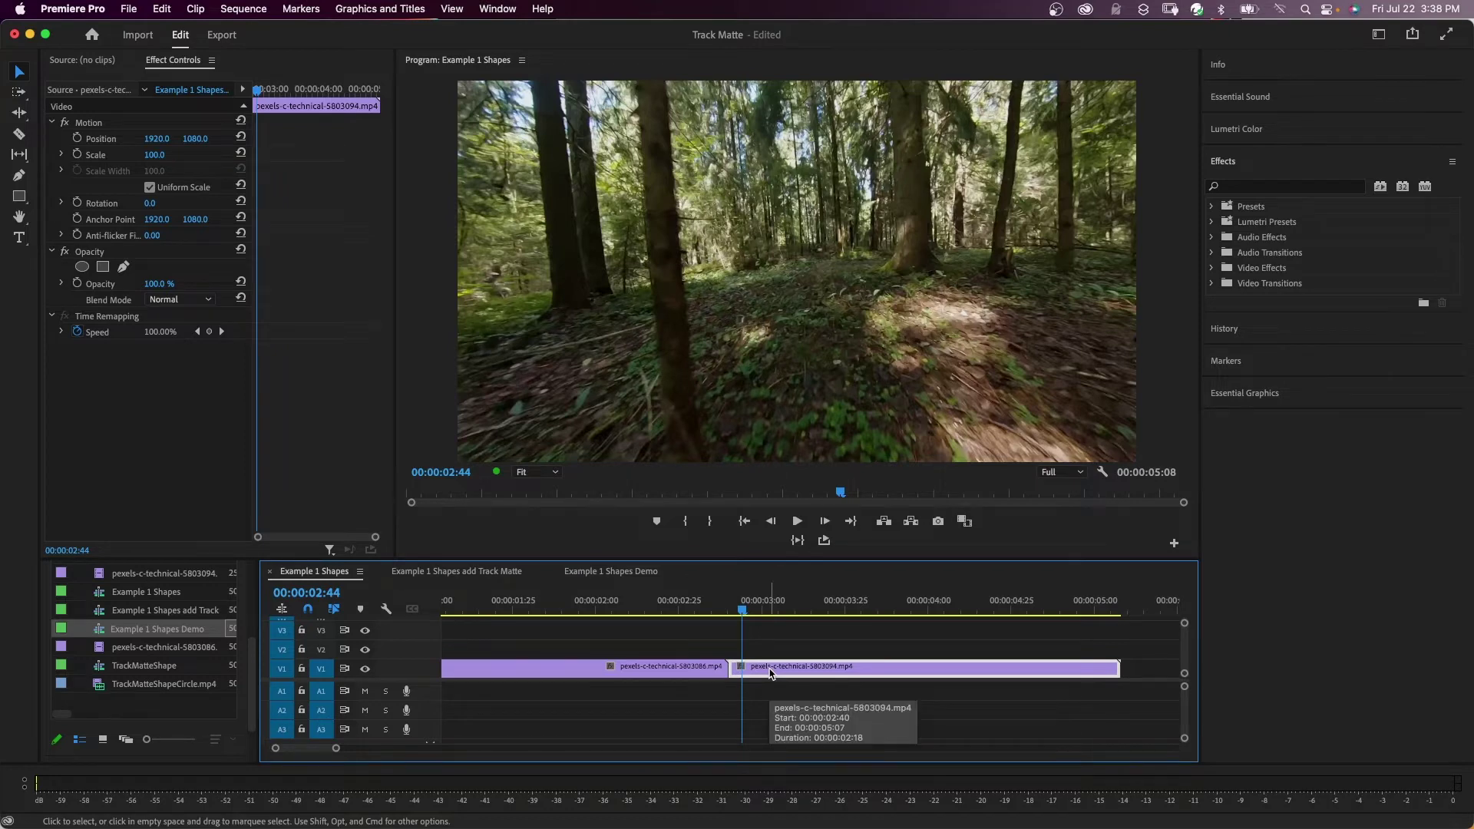
pyautogui.moveTo(772, 673); pyautogui.dragTo(707, 659)
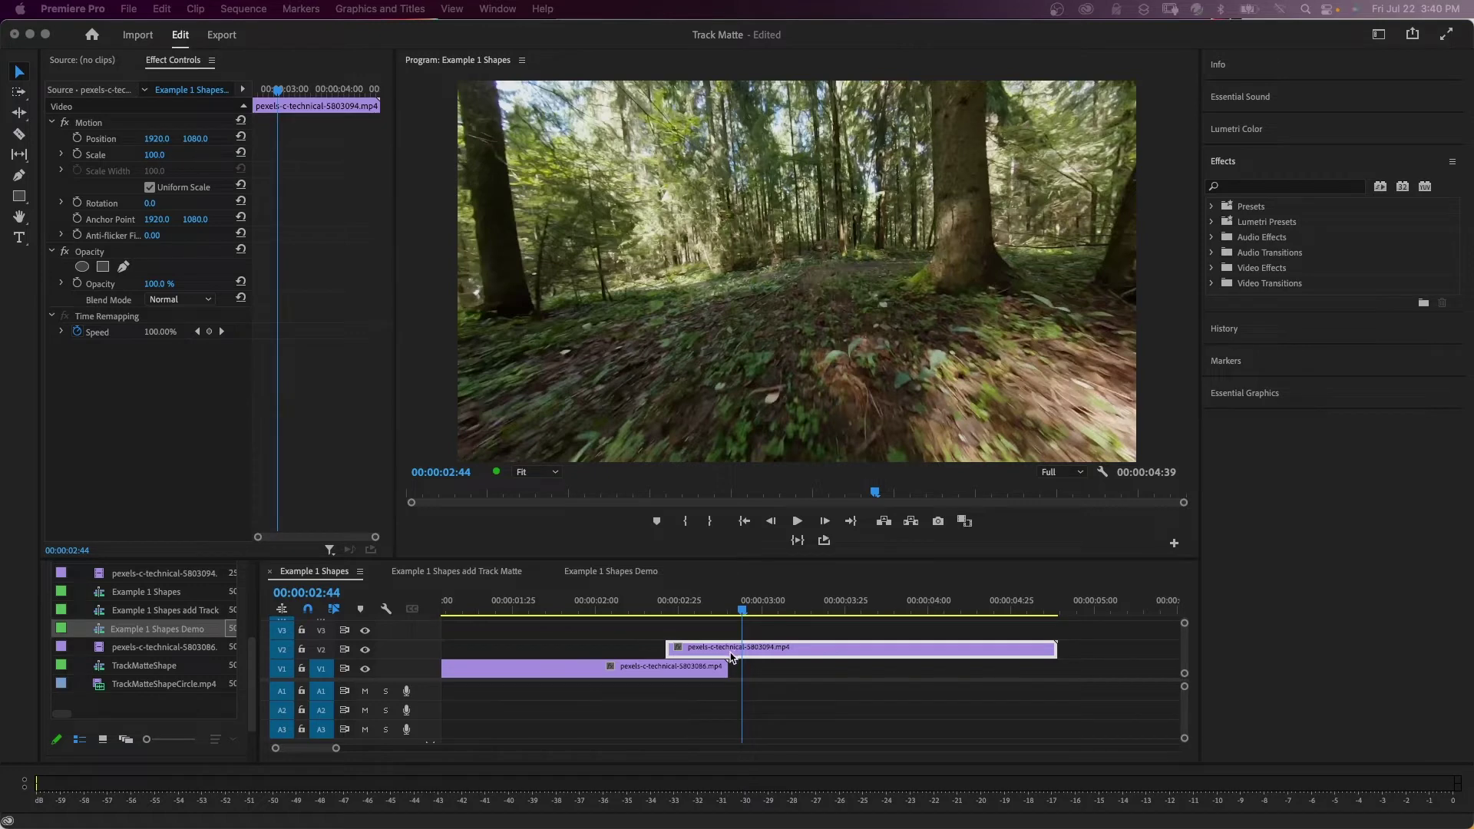
pyautogui.press('c')
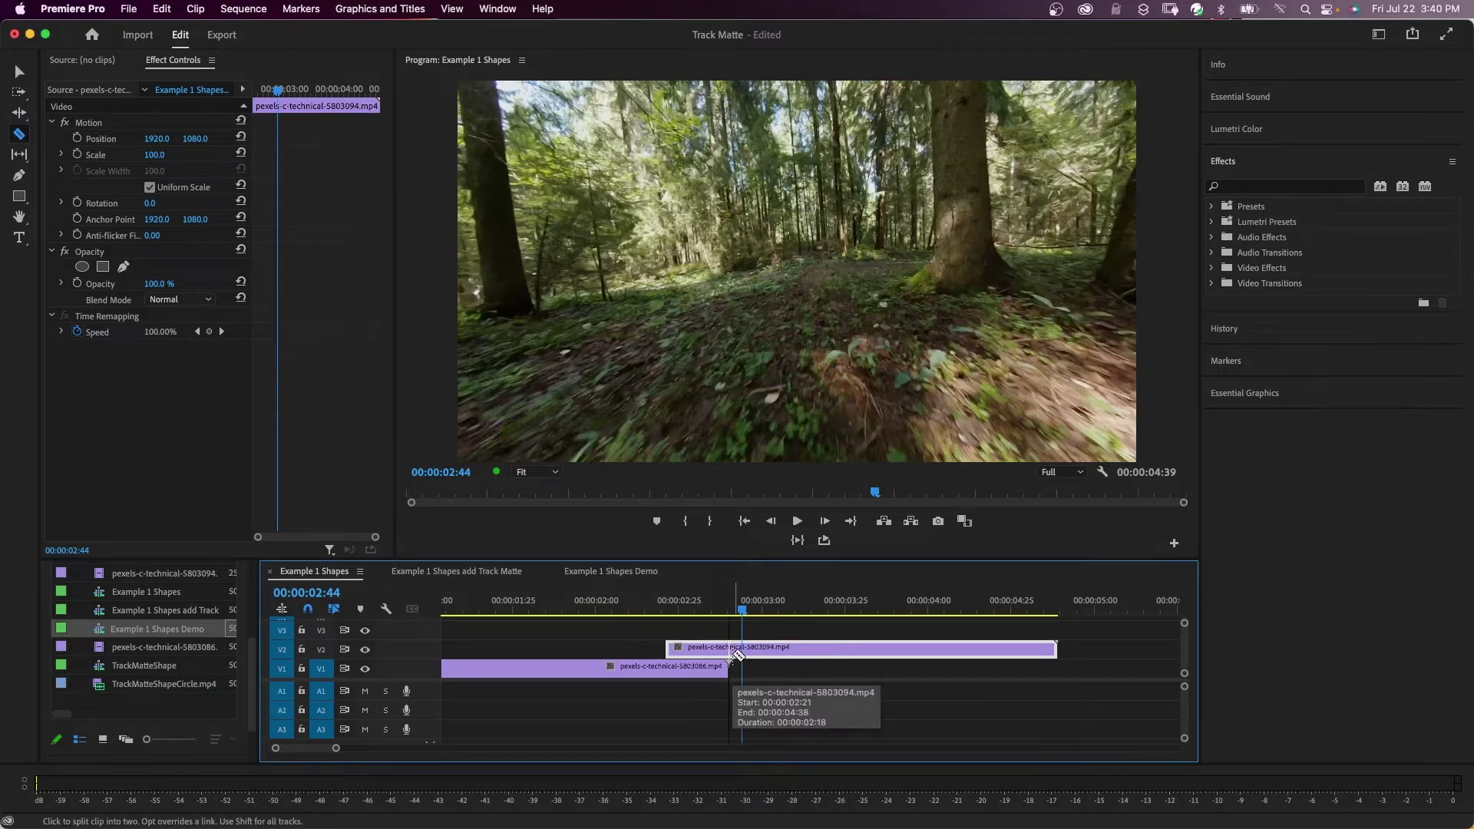
pyautogui.click(735, 653)
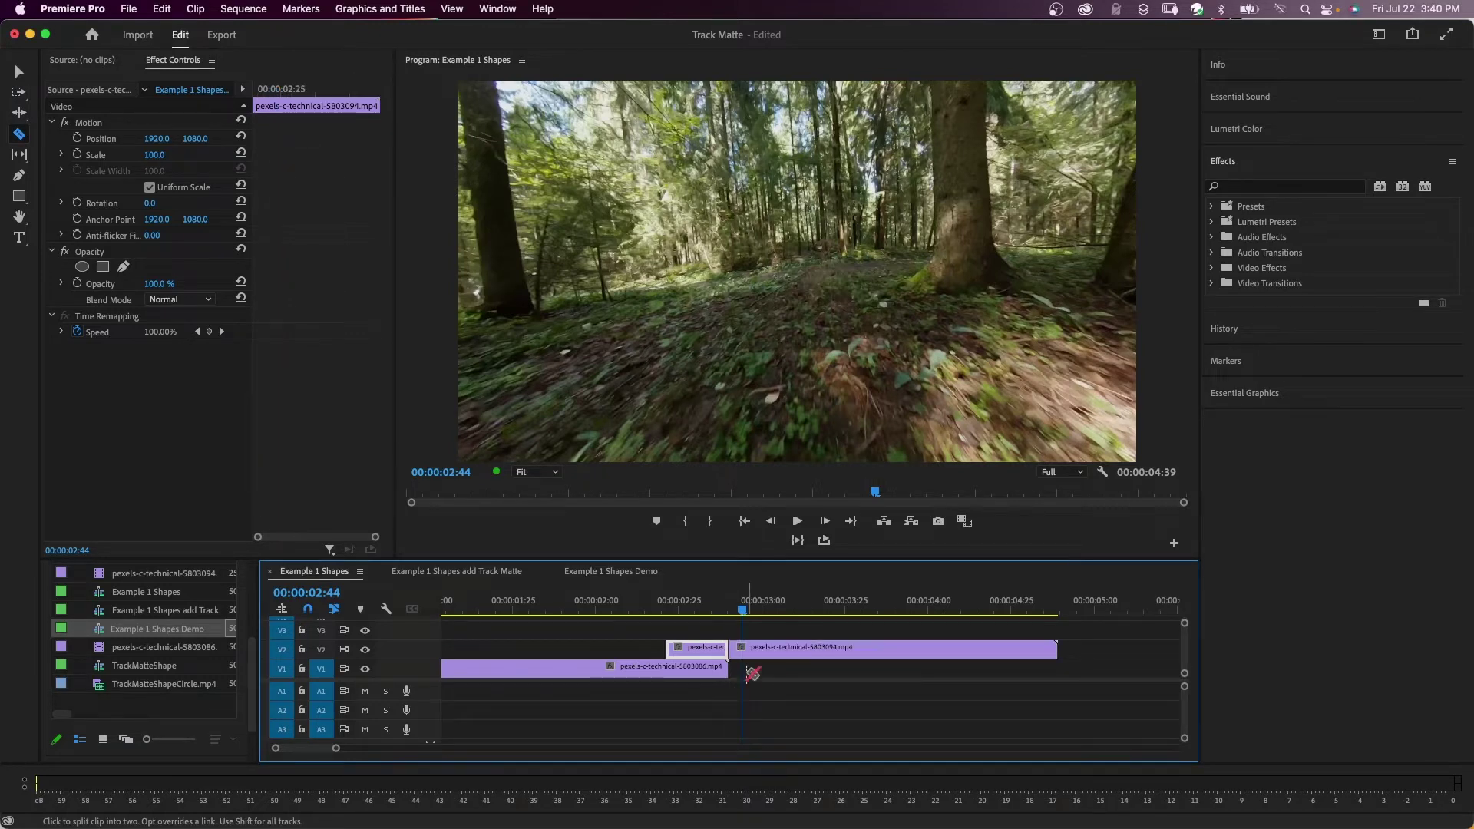
pyautogui.press('v')
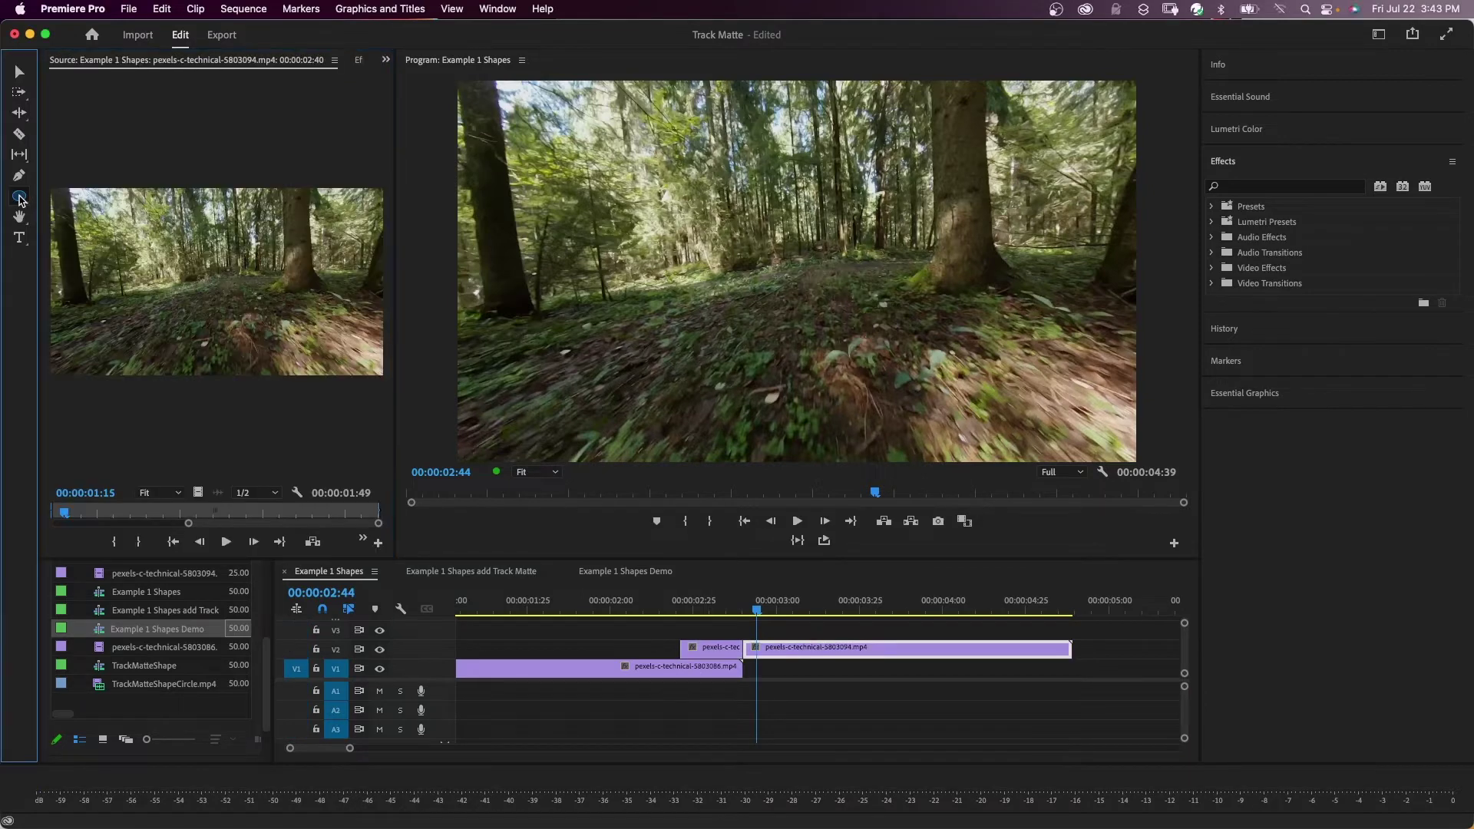
# Step: Draw a circle about 1087 px wide over the lower middle of the frame with the Ellipse Tool and fill it white
pyautogui.click(19, 197)
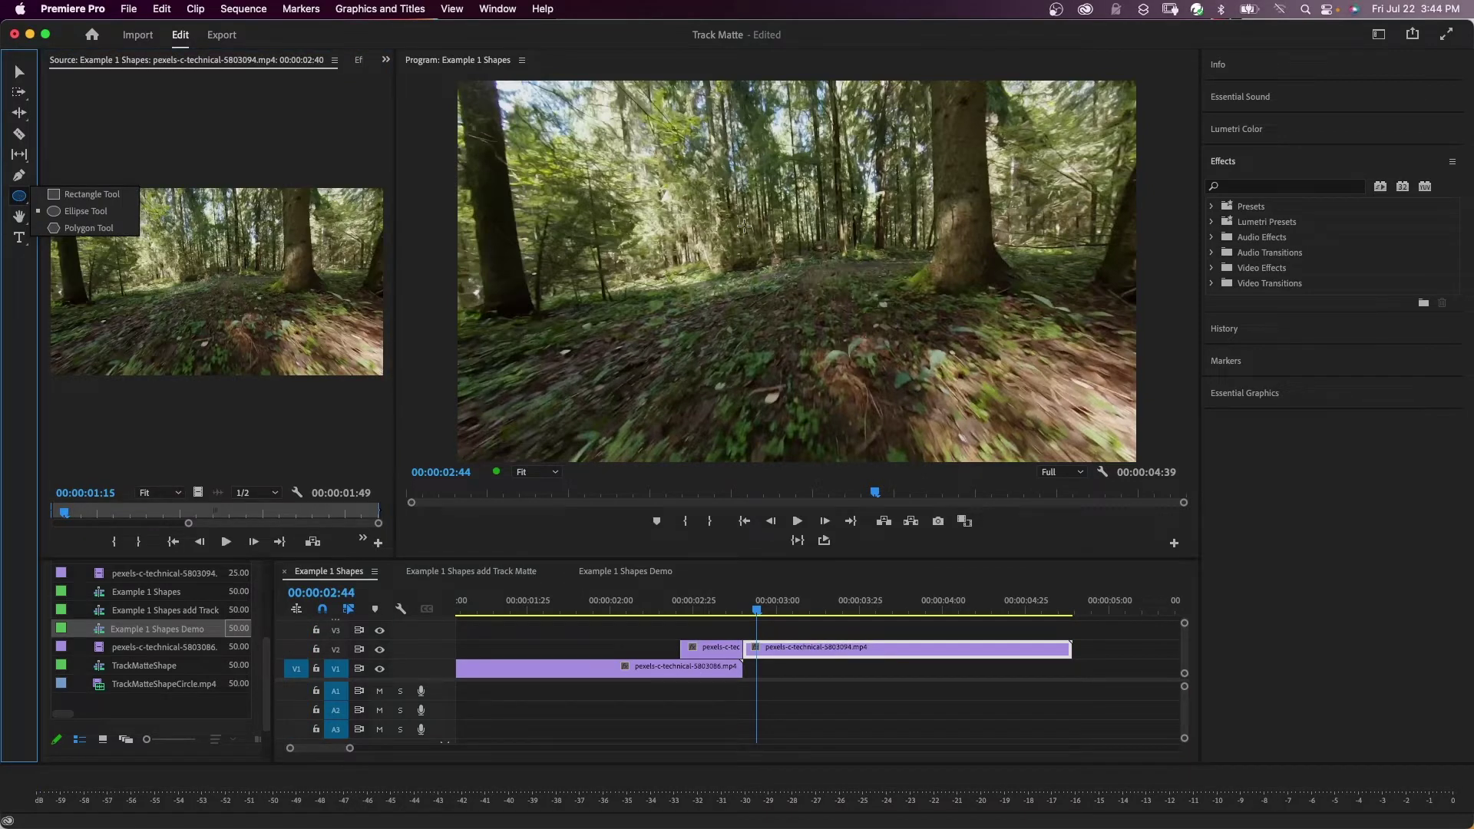
pyautogui.moveTo(737, 217); pyautogui.dragTo(931, 408)
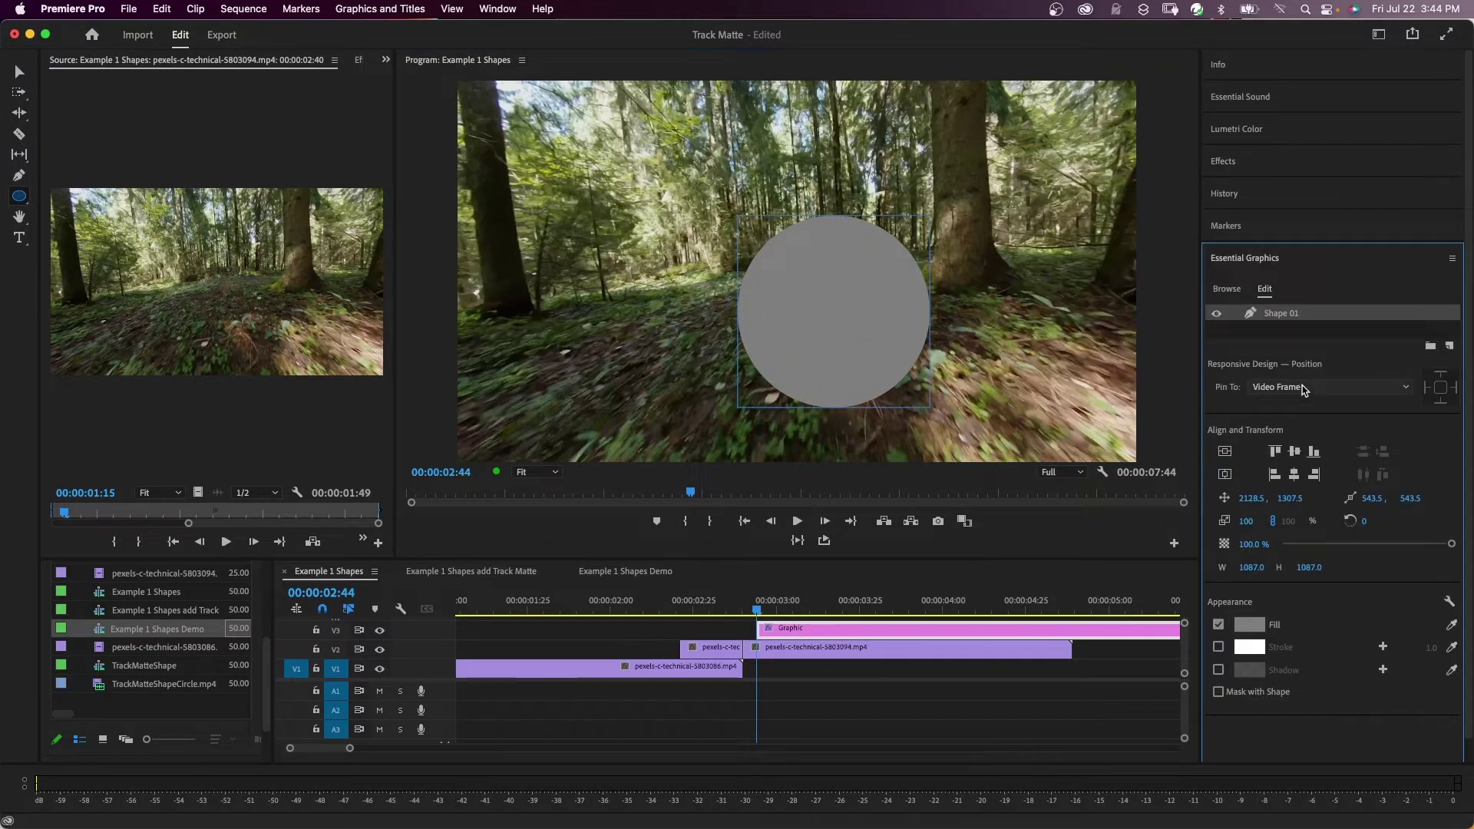
pyautogui.click(1253, 630)
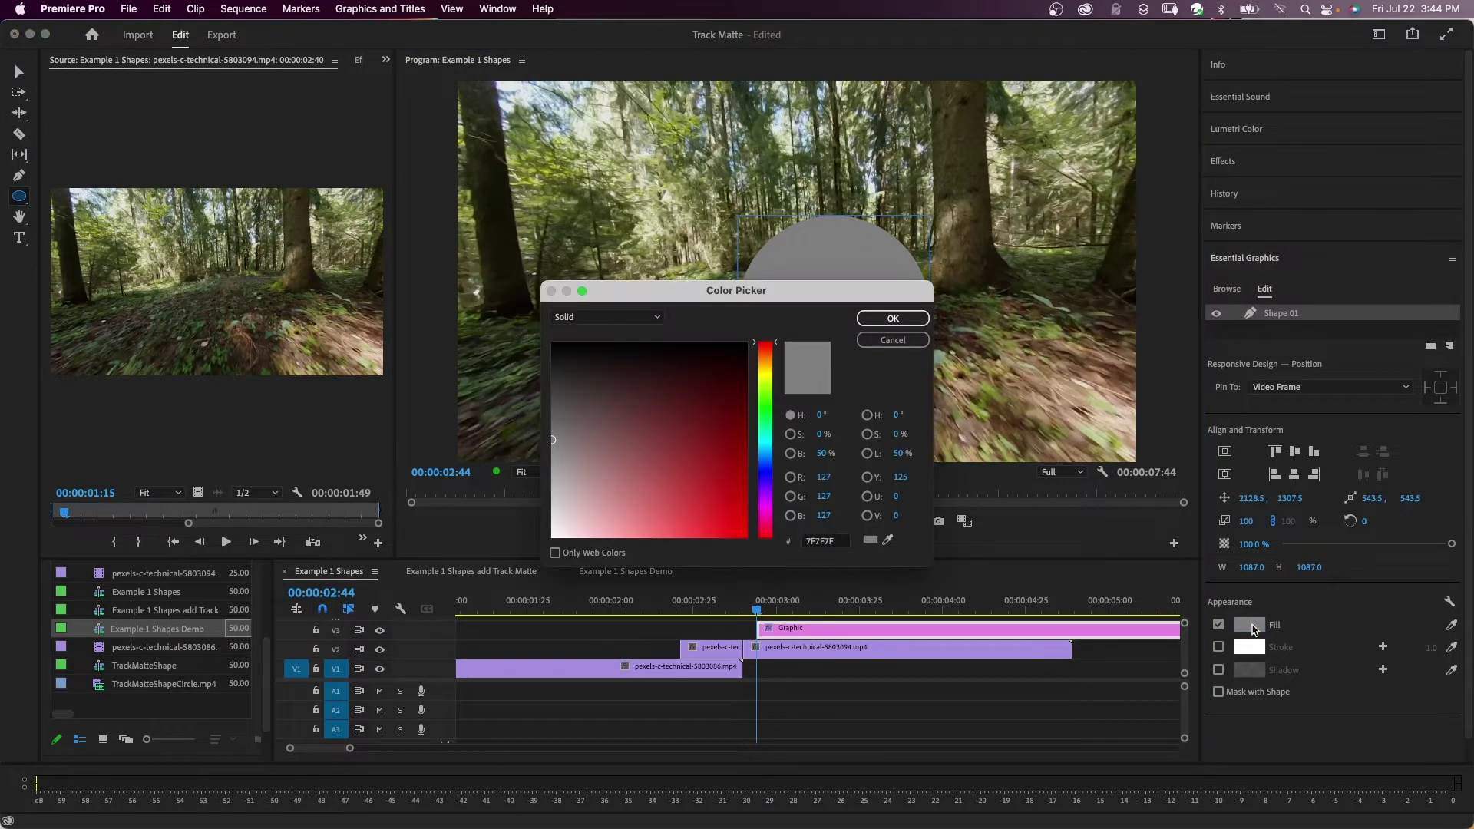
pyautogui.moveTo(553, 441); pyautogui.dragTo(549, 540)
pyautogui.click(893, 318)
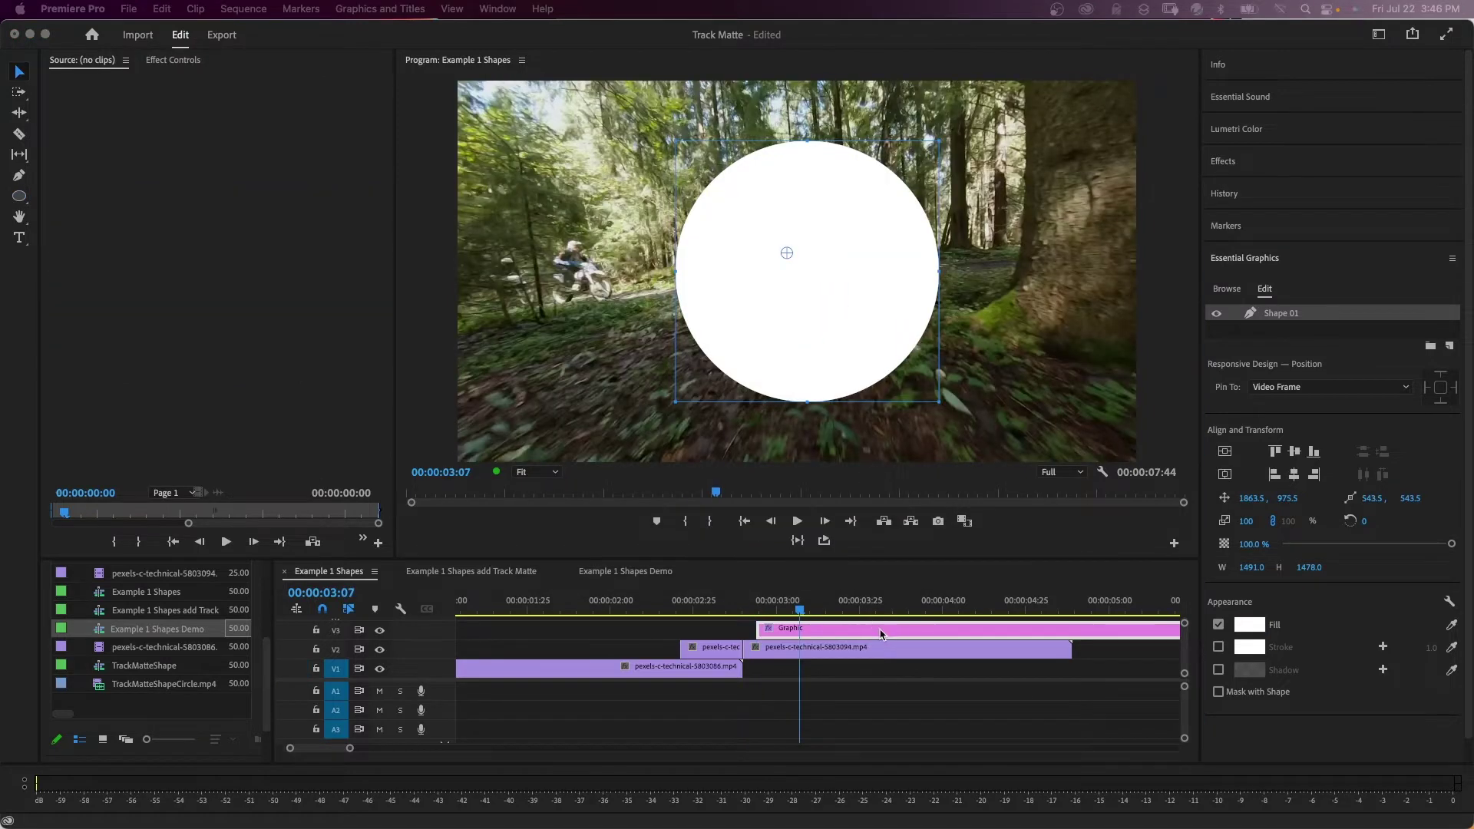
# Step: Move the V3 graphic clip to the start of the overlap, and enable Position and Scale keyframing for its circle at 00:00:02:29
pyautogui.click(881, 633)
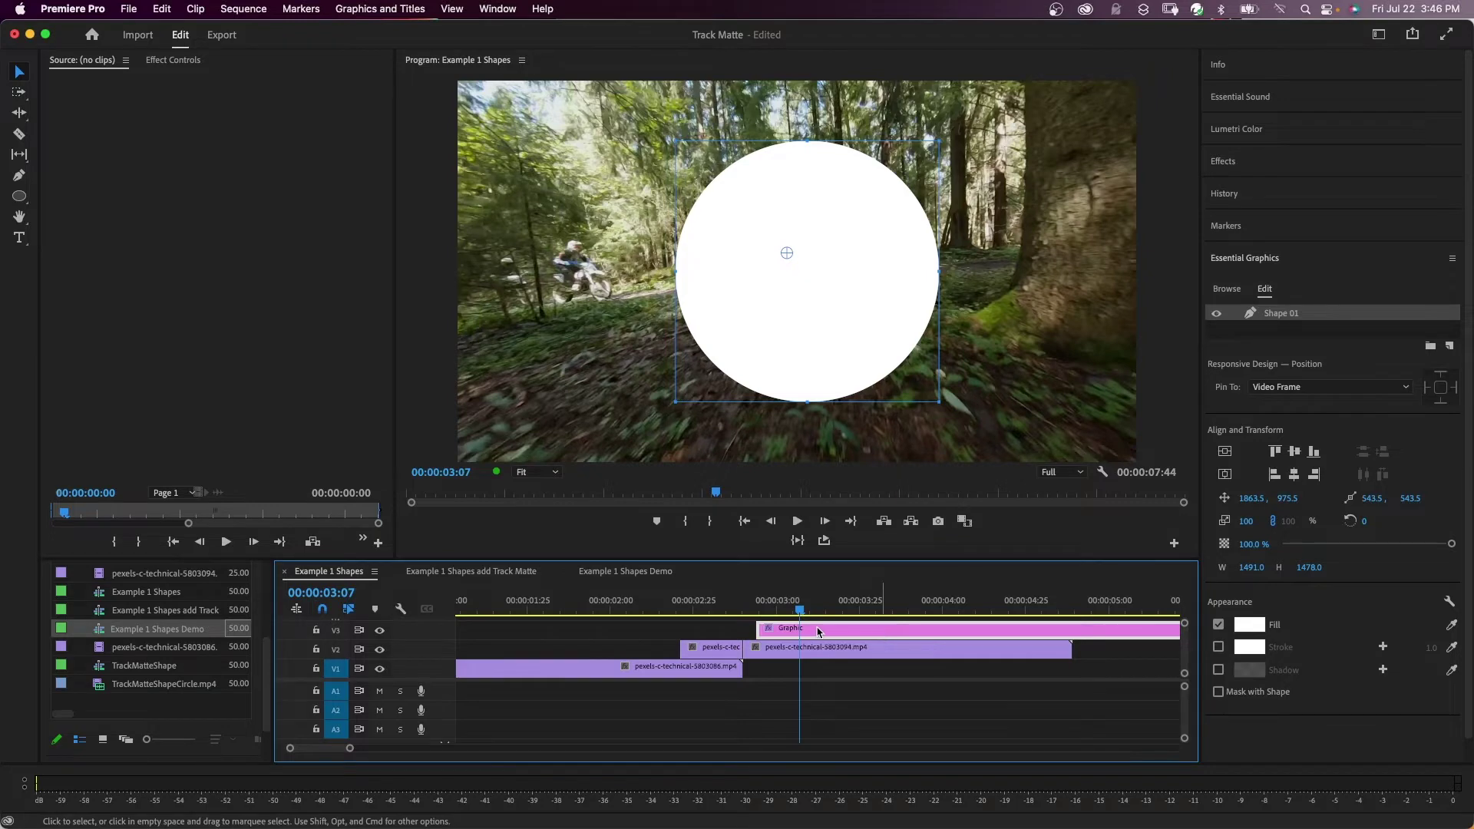
pyautogui.moveTo(826, 633); pyautogui.dragTo(751, 634)
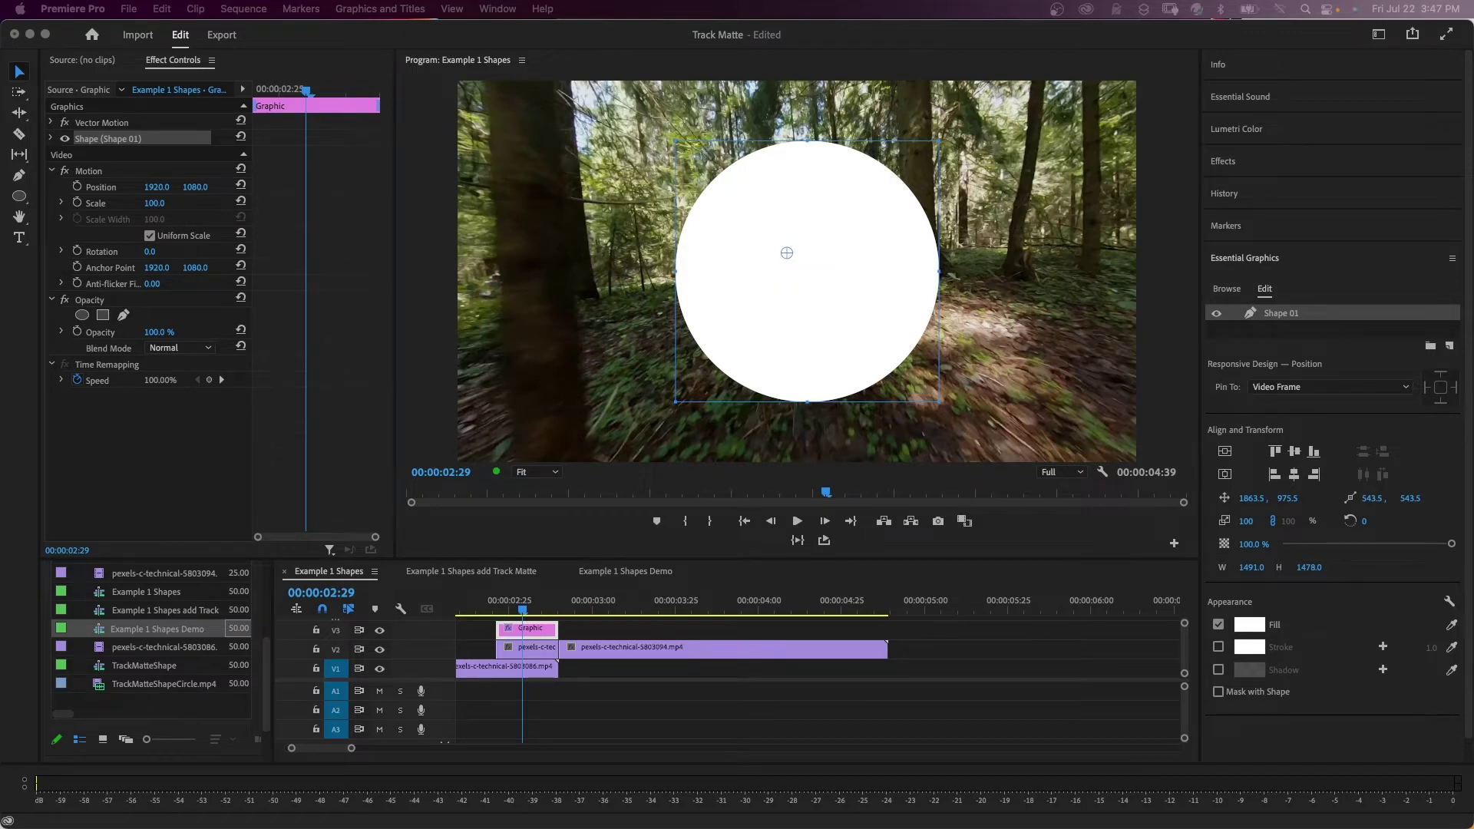
pyautogui.click(51, 138)
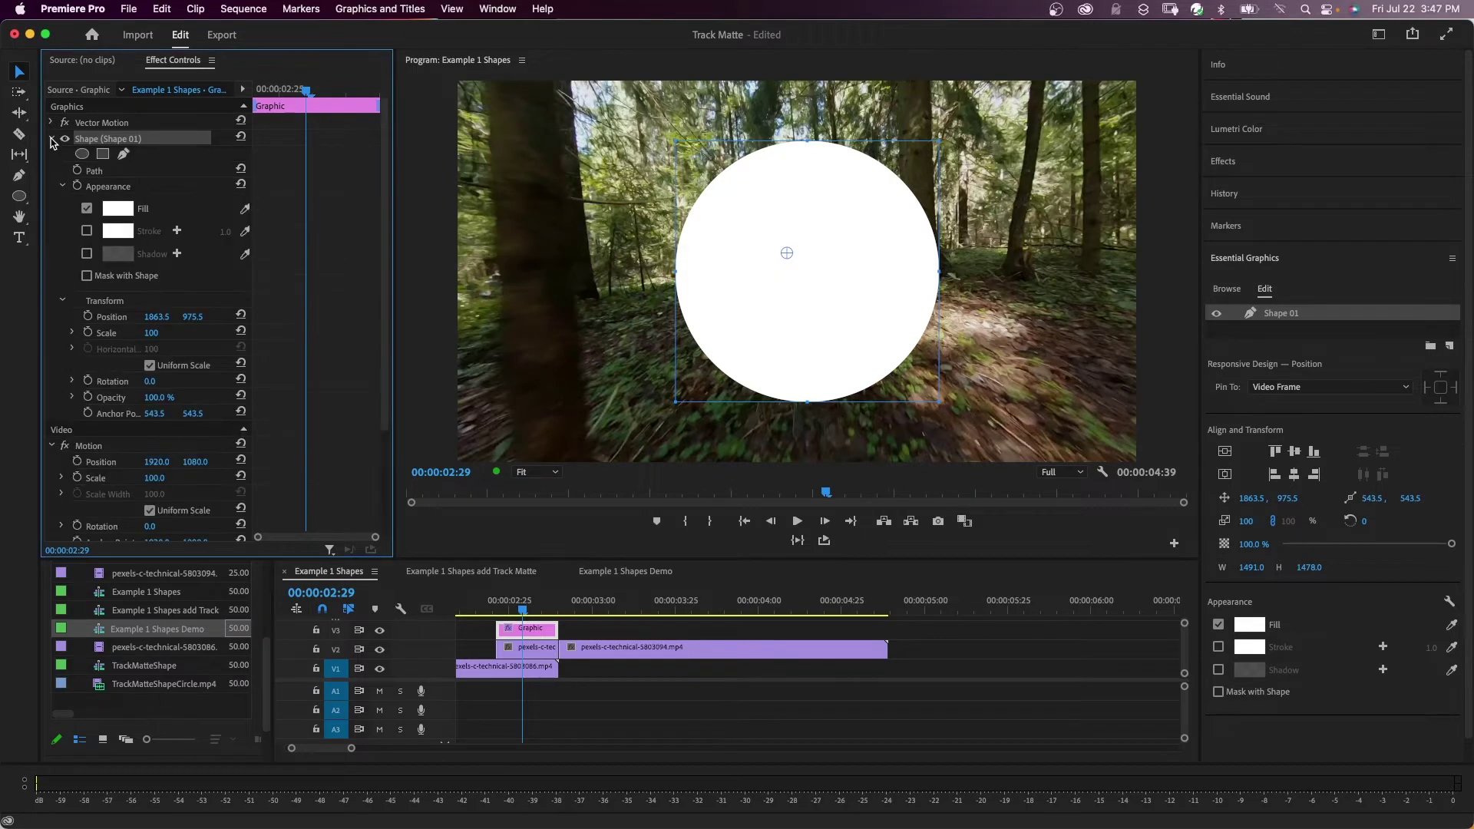
pyautogui.click(88, 316)
pyautogui.click(89, 333)
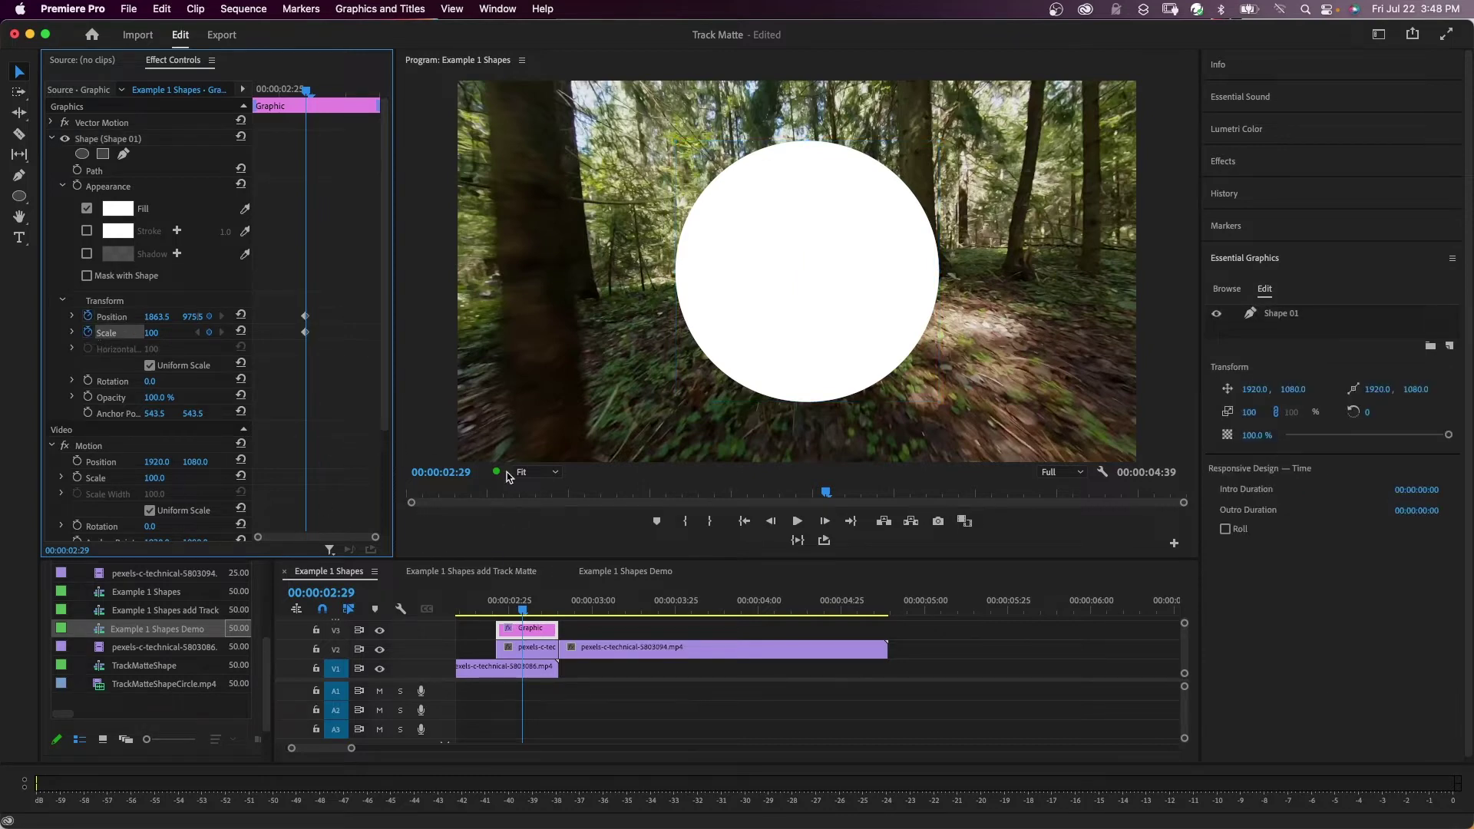
# Step: With the preview at 25%, place the circle outside the frame's lower-right corner at X about 4532, and move its keyframes to the clip's start
pyautogui.click(554, 472)
pyautogui.click(537, 506)
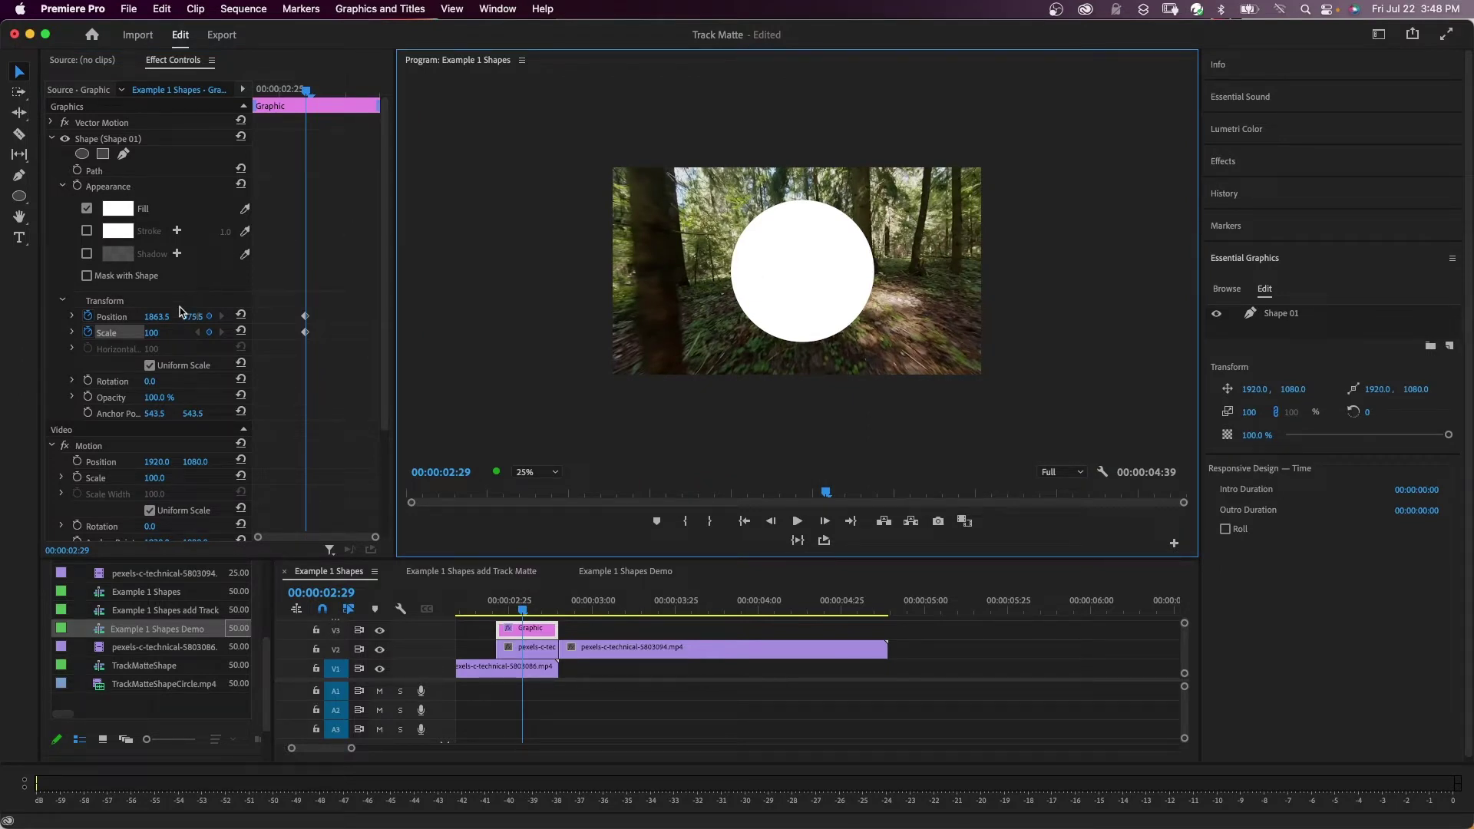
pyautogui.moveTo(157, 317); pyautogui.dragTo(204, 316)
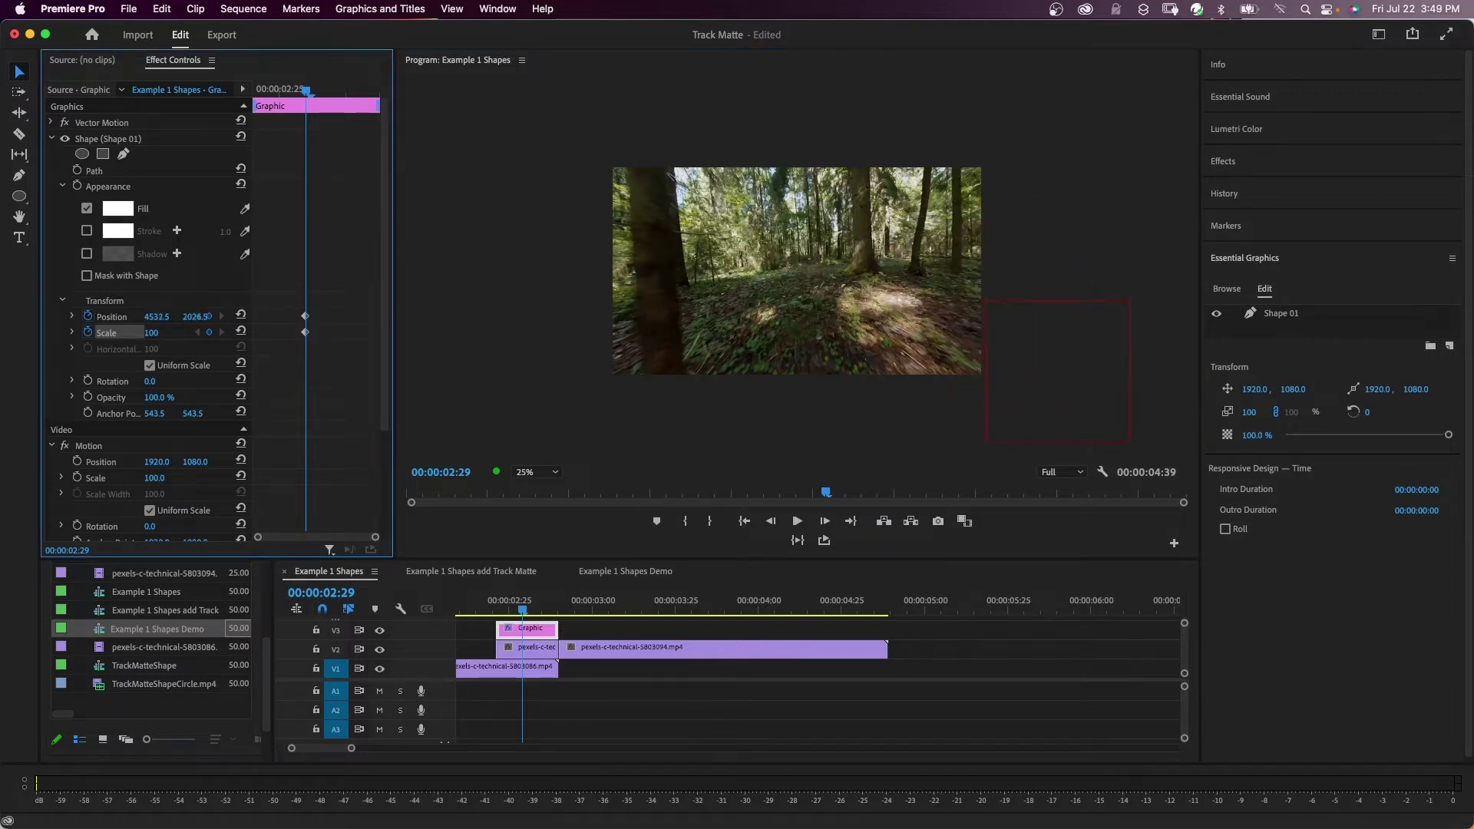
pyautogui.moveTo(1029, 352); pyautogui.dragTo(1036, 370)
pyautogui.moveTo(290, 293); pyautogui.dragTo(250, 344)
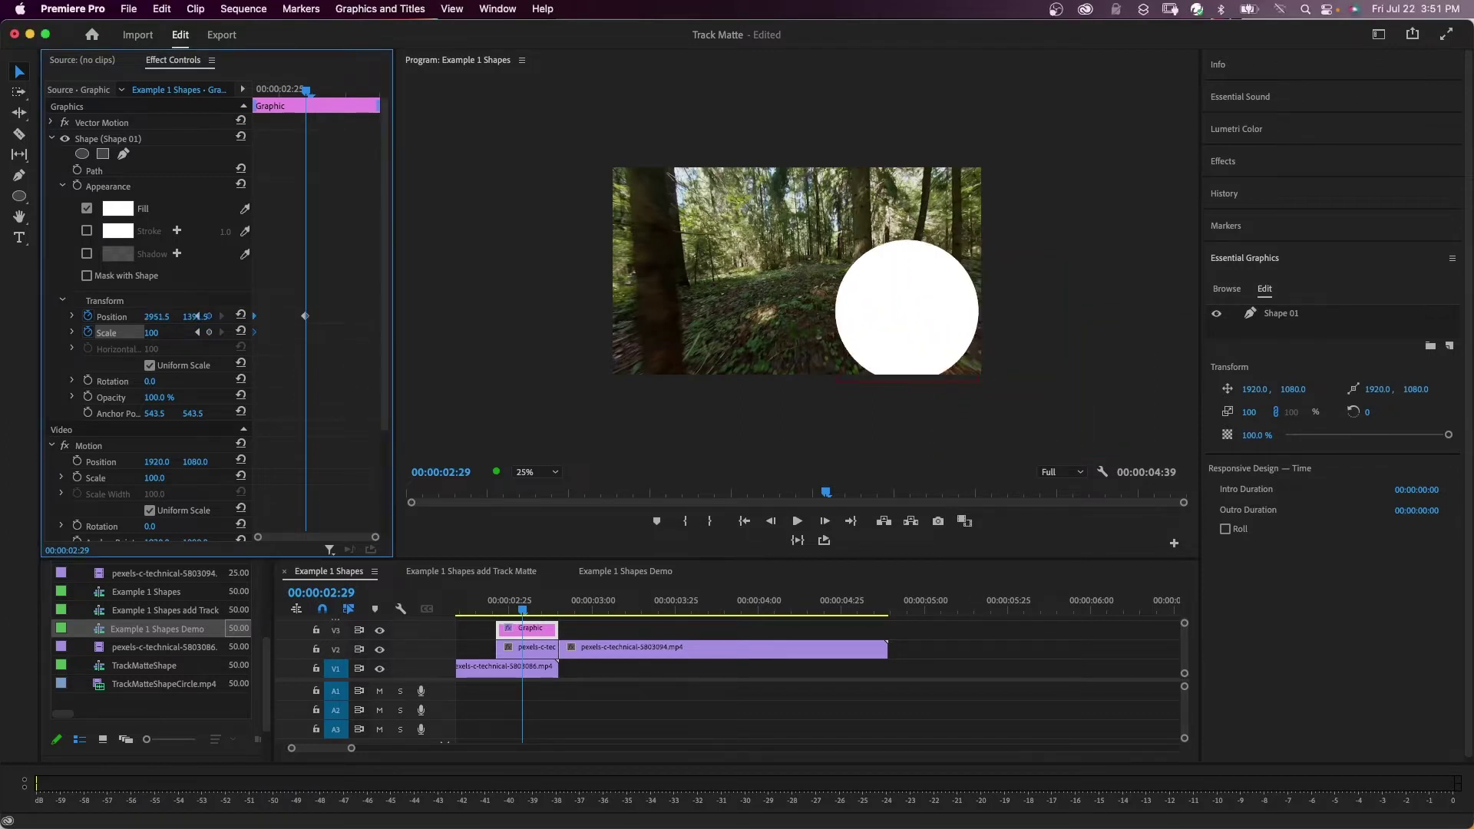
# Step: At 00:00:02:29, bring the circle to X 1736.5 near the frame's centre and enlarge its Scale to 345 to cover the frame
pyautogui.moveTo(157, 316); pyautogui.dragTo(357, 361)
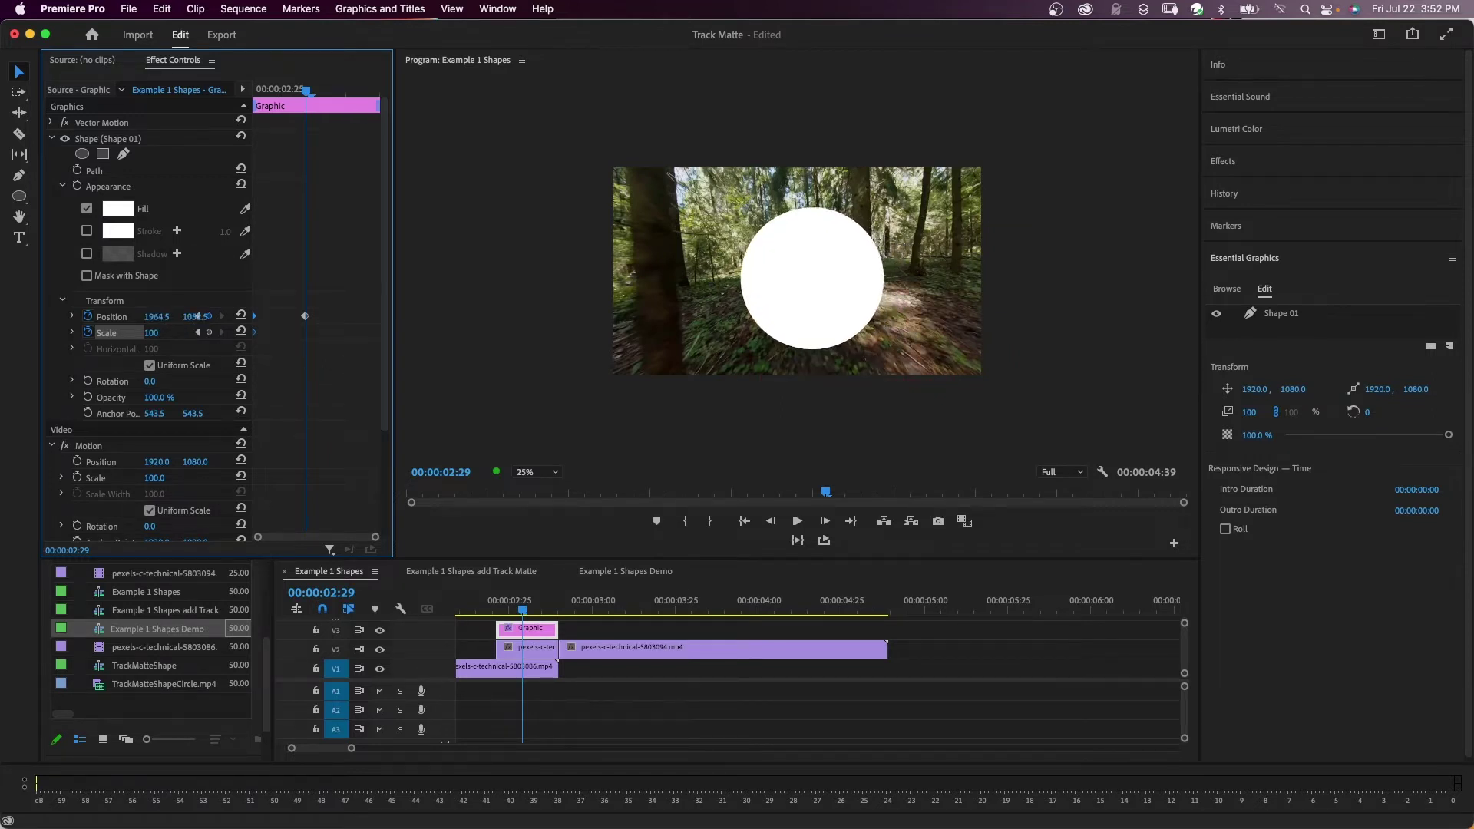
pyautogui.moveTo(151, 333); pyautogui.dragTo(320, 344)
# Step: Apply Ease In to the second Position and Scale keyframes, move them to the clip's end, and ease the starting keyframes
pyautogui.rightClick(307, 338)
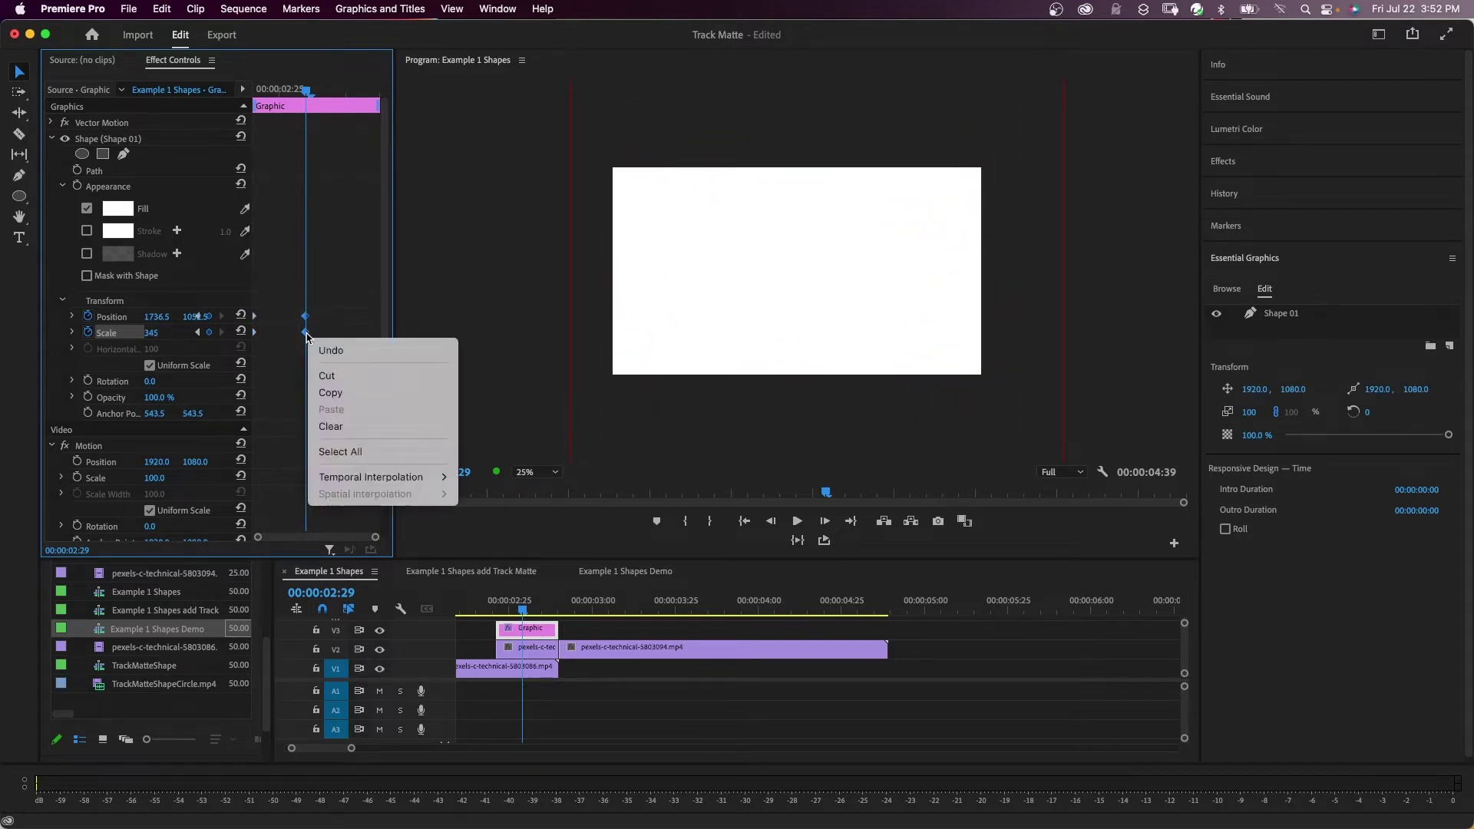
pyautogui.moveTo(407, 481)
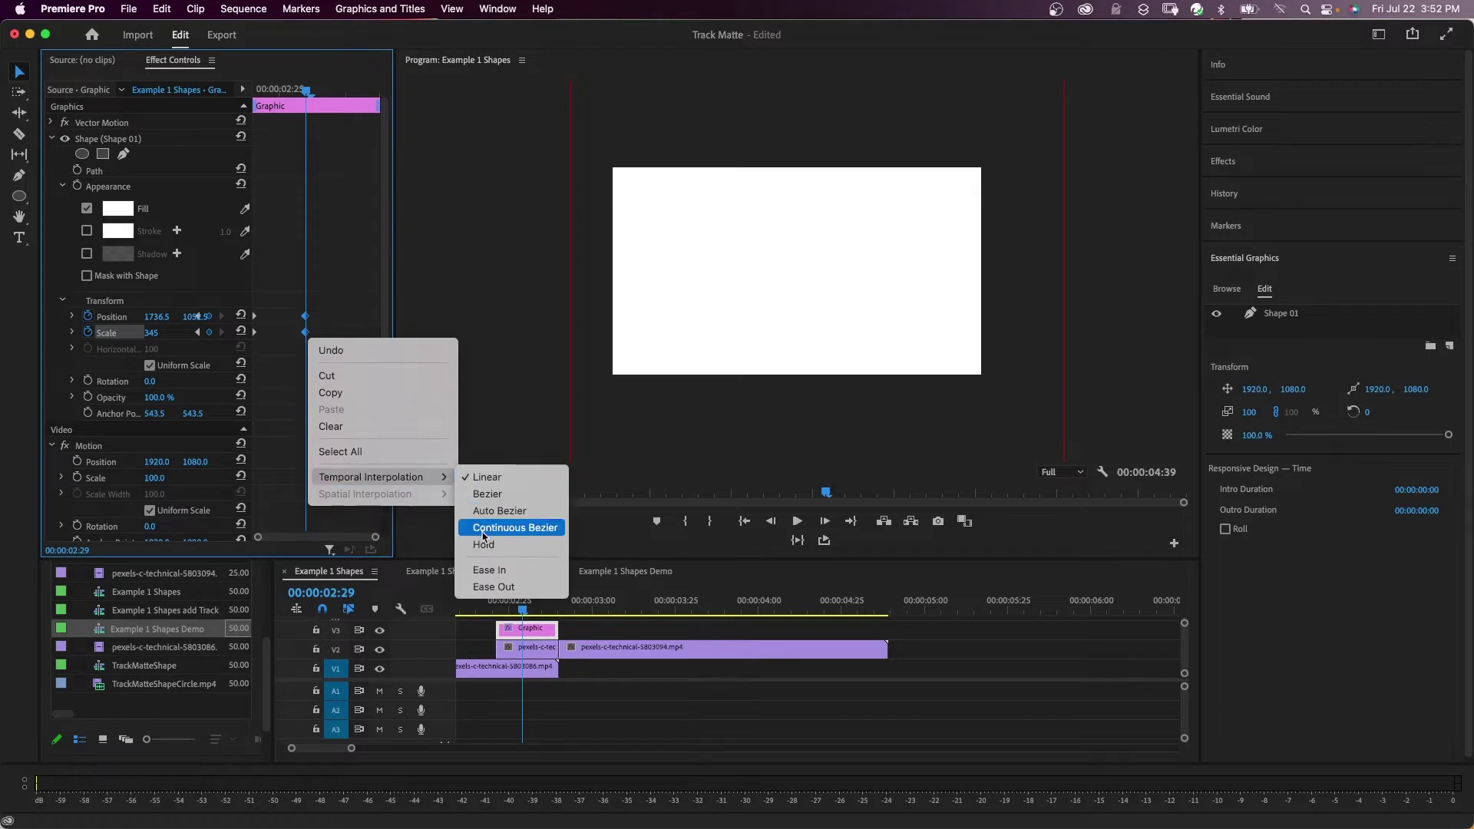
pyautogui.click(485, 570)
pyautogui.moveTo(316, 321); pyautogui.dragTo(381, 321)
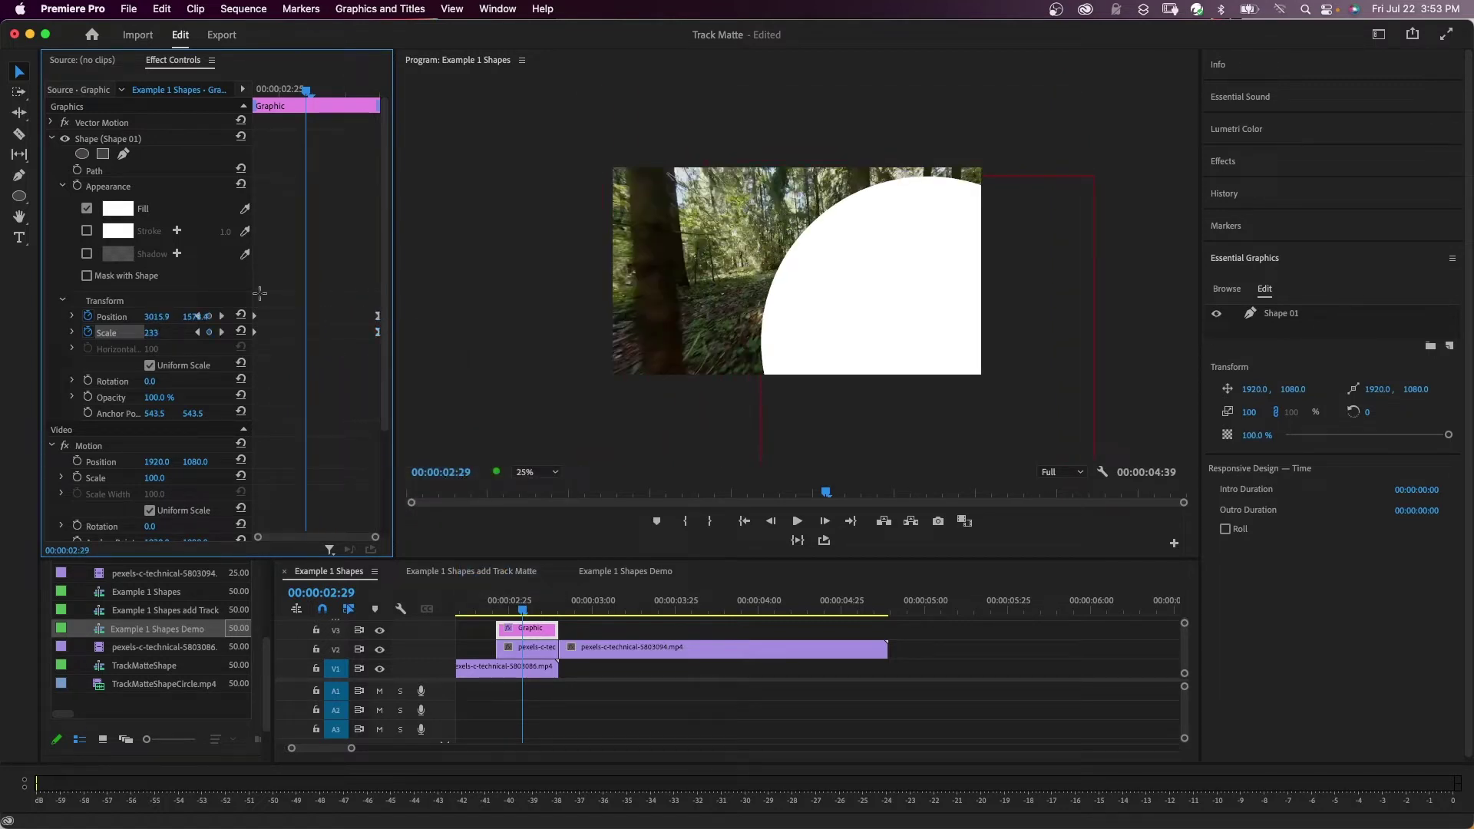
pyautogui.rightClick(255, 333)
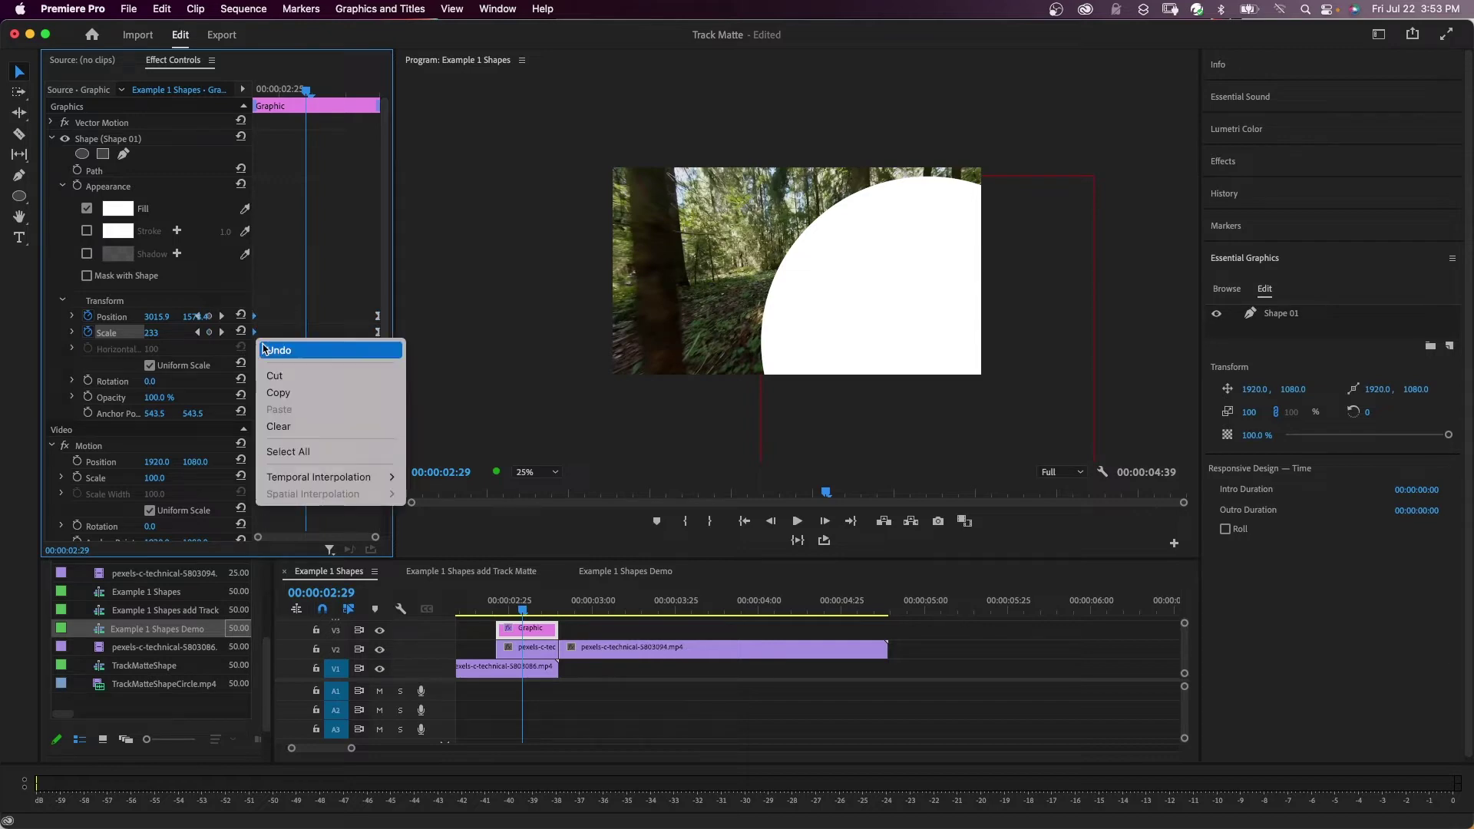
pyautogui.moveTo(345, 476)
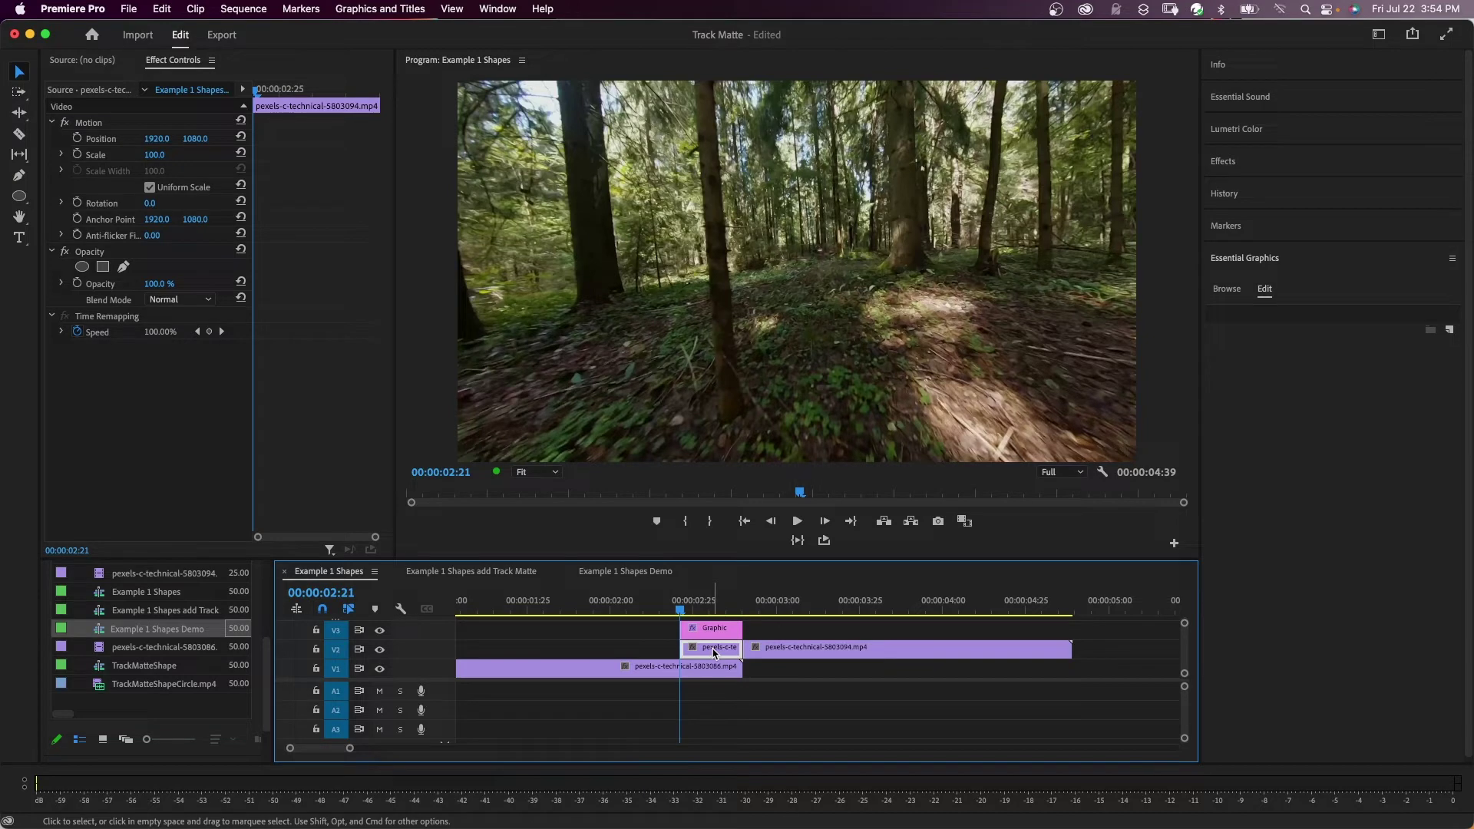
# Step: Apply the Track Matte Key effect to the short V2 clip under the graphic and set its Matte to Video 3
pyautogui.click(1248, 161)
pyautogui.click(1256, 187)
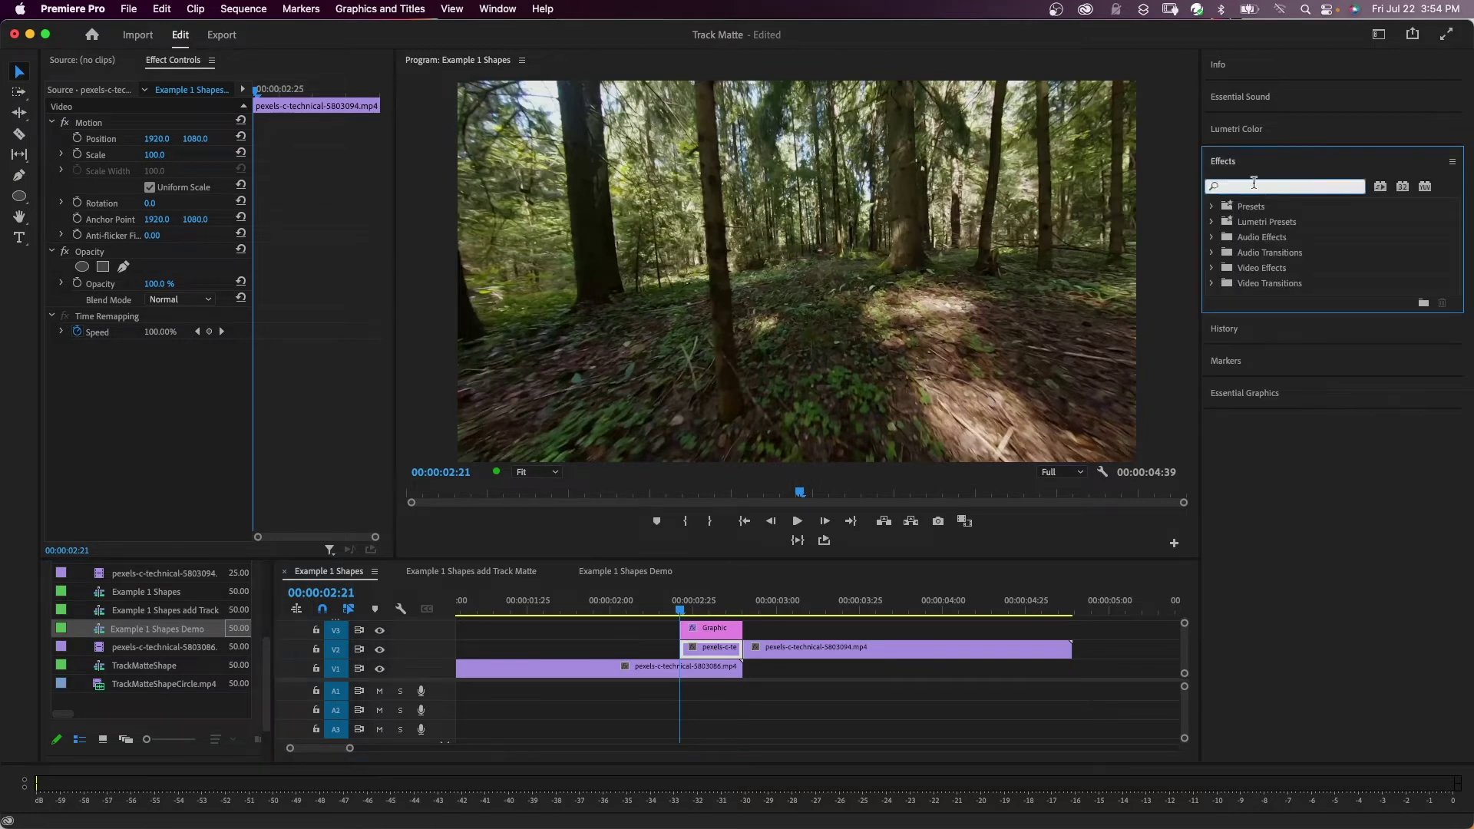
pyautogui.write('Track')
pyautogui.moveTo(1274, 299); pyautogui.dragTo(707, 650)
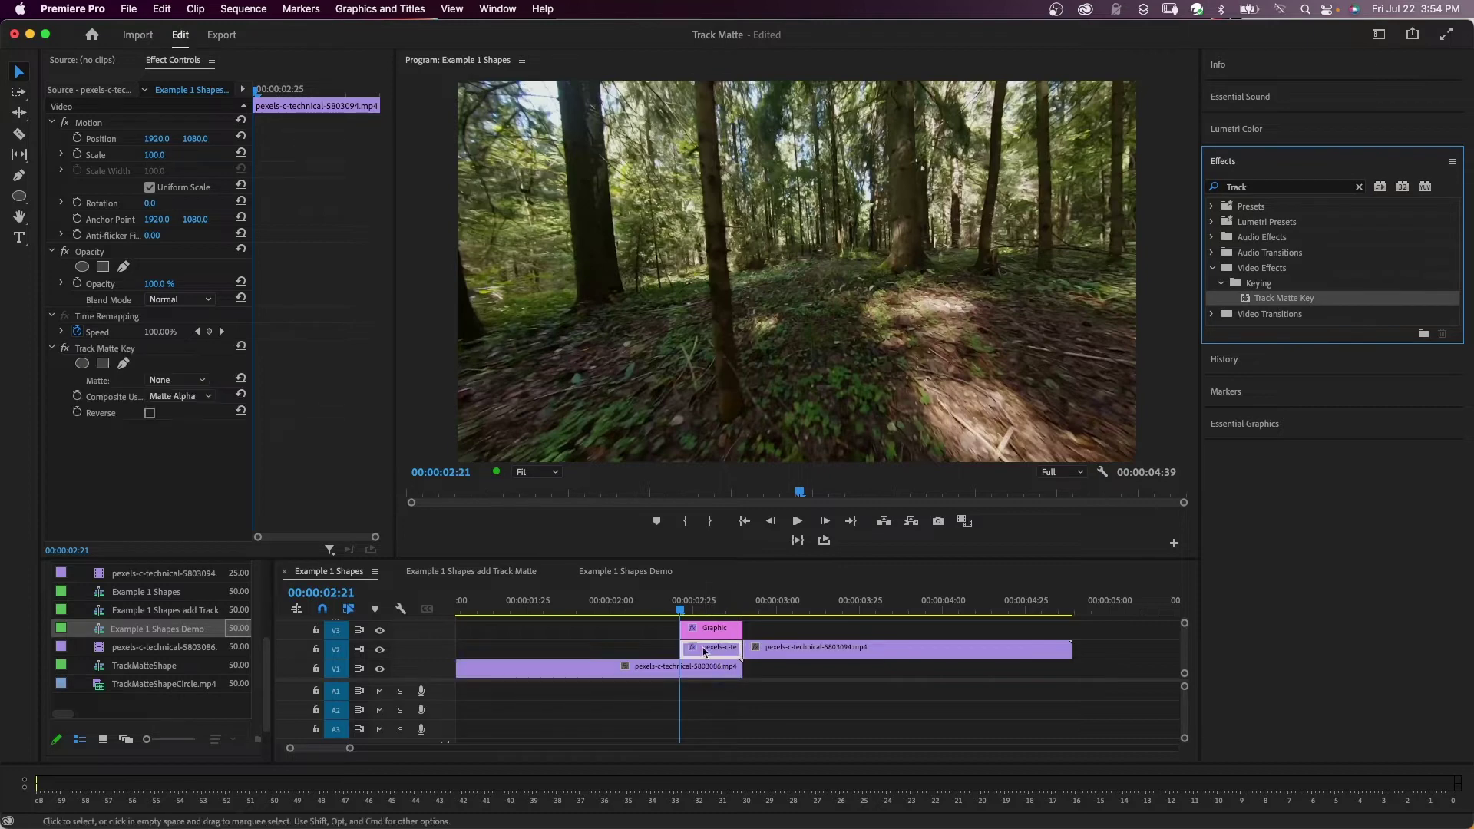
pyautogui.click(205, 385)
pyautogui.click(177, 422)
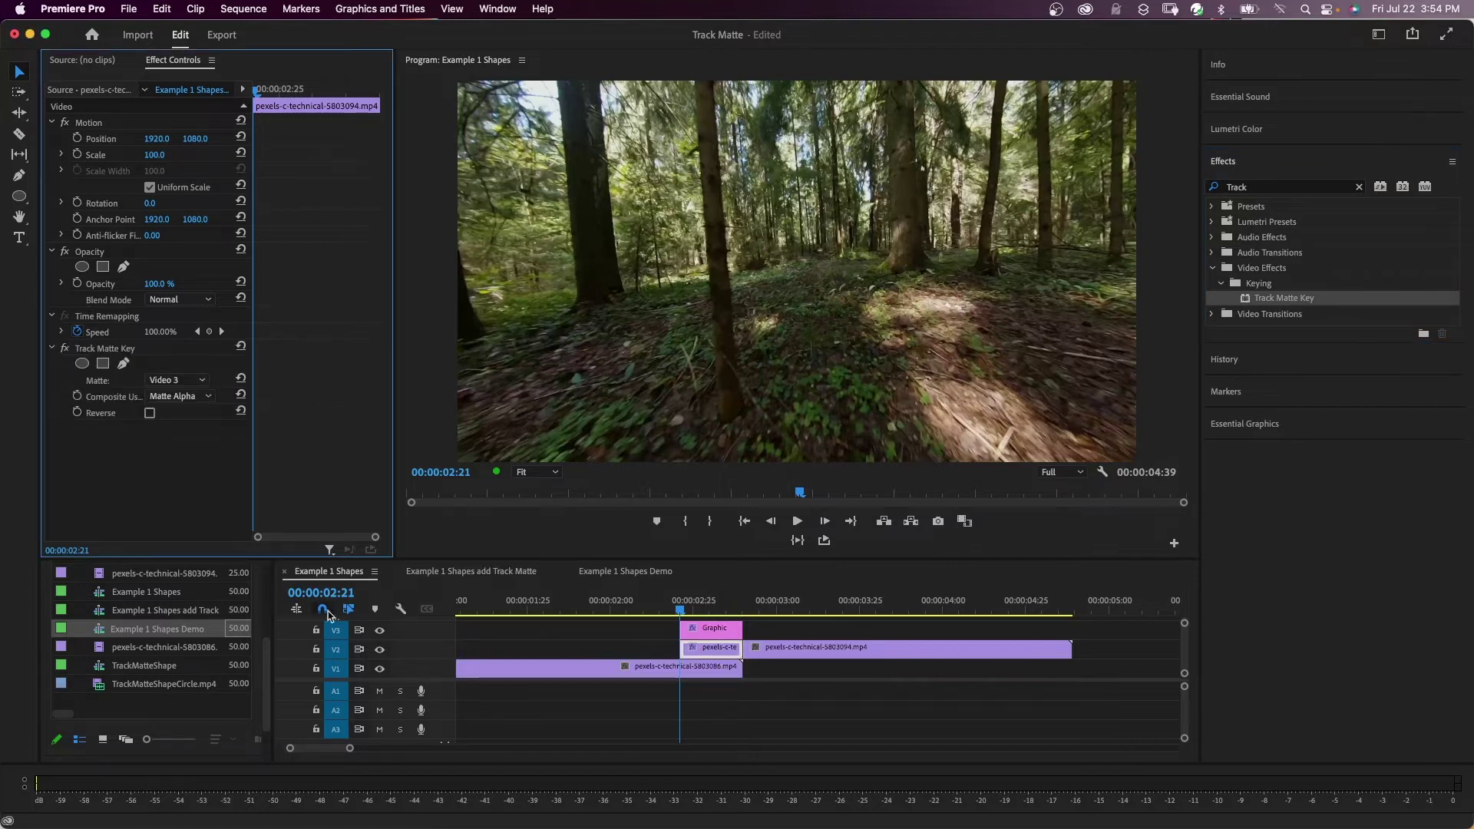
# Step: Select the V3 graphic and scrub through the overlap to preview the circle transition
pyautogui.click(716, 630)
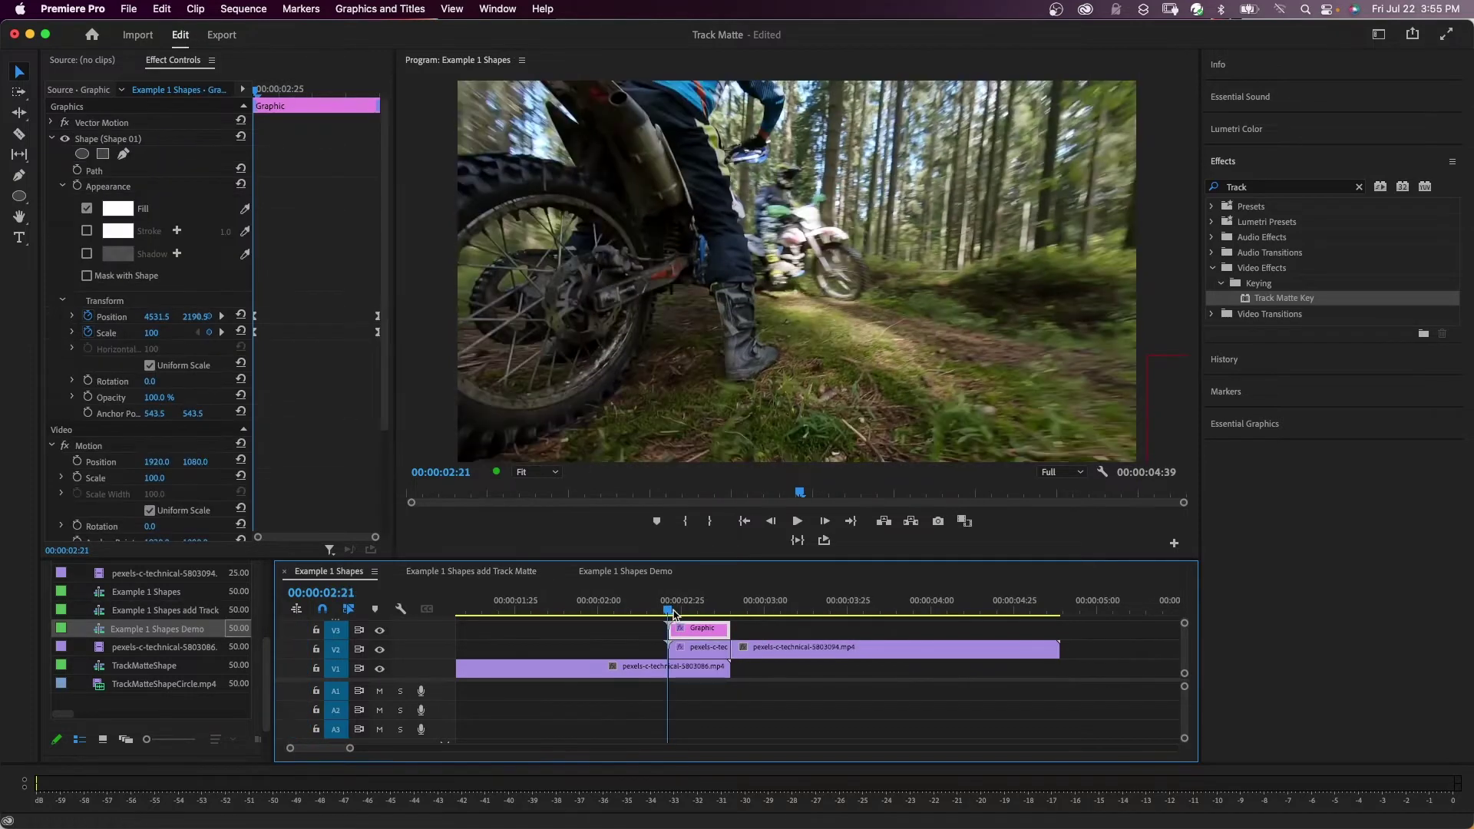
pyautogui.moveTo(674, 612); pyautogui.dragTo(699, 615)
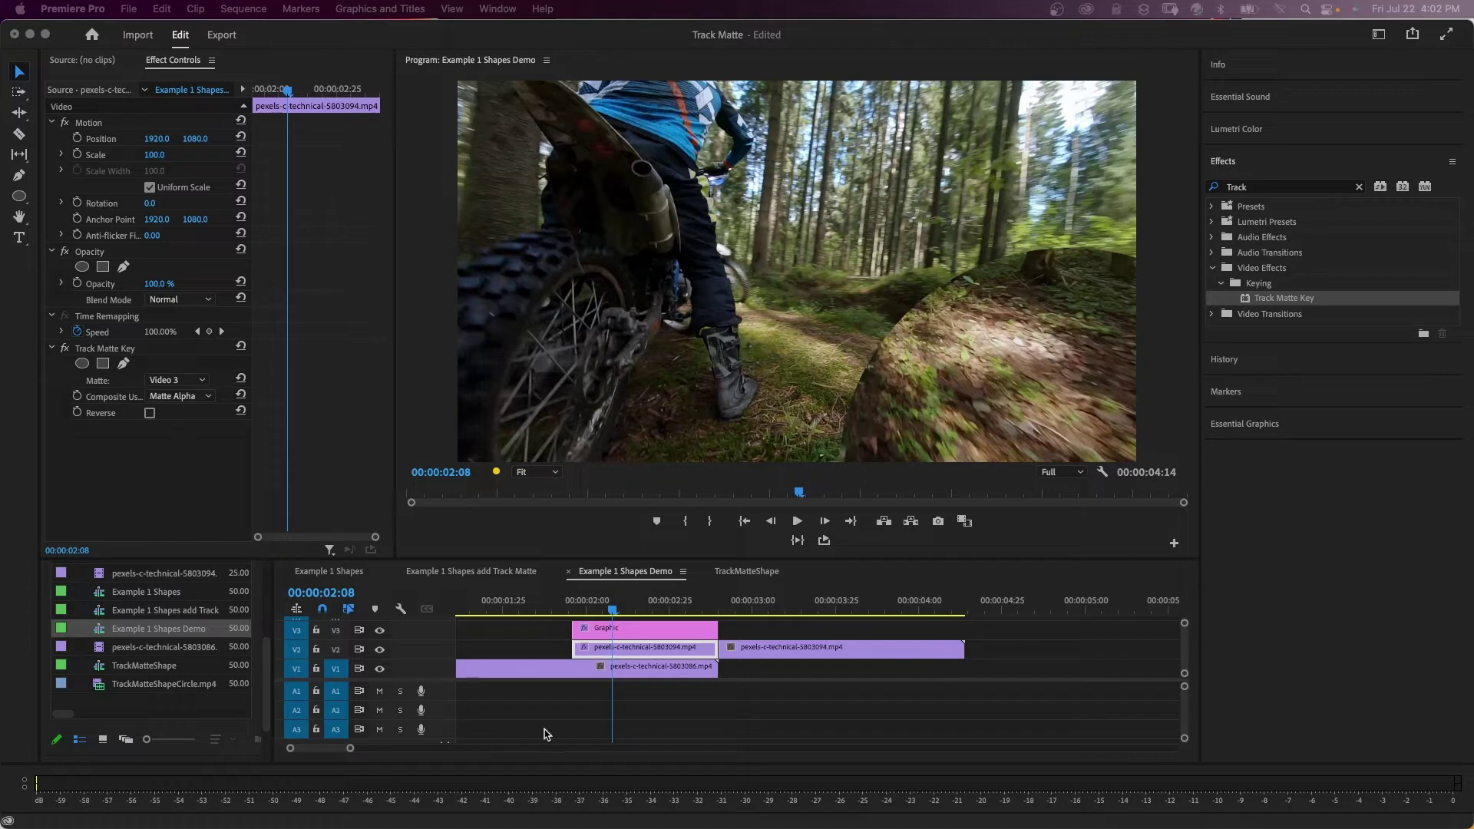
# Step: Open the TrackMatteShape sequence containing only the circle graphic and start exporting it as a video
pyautogui.click(590, 634)
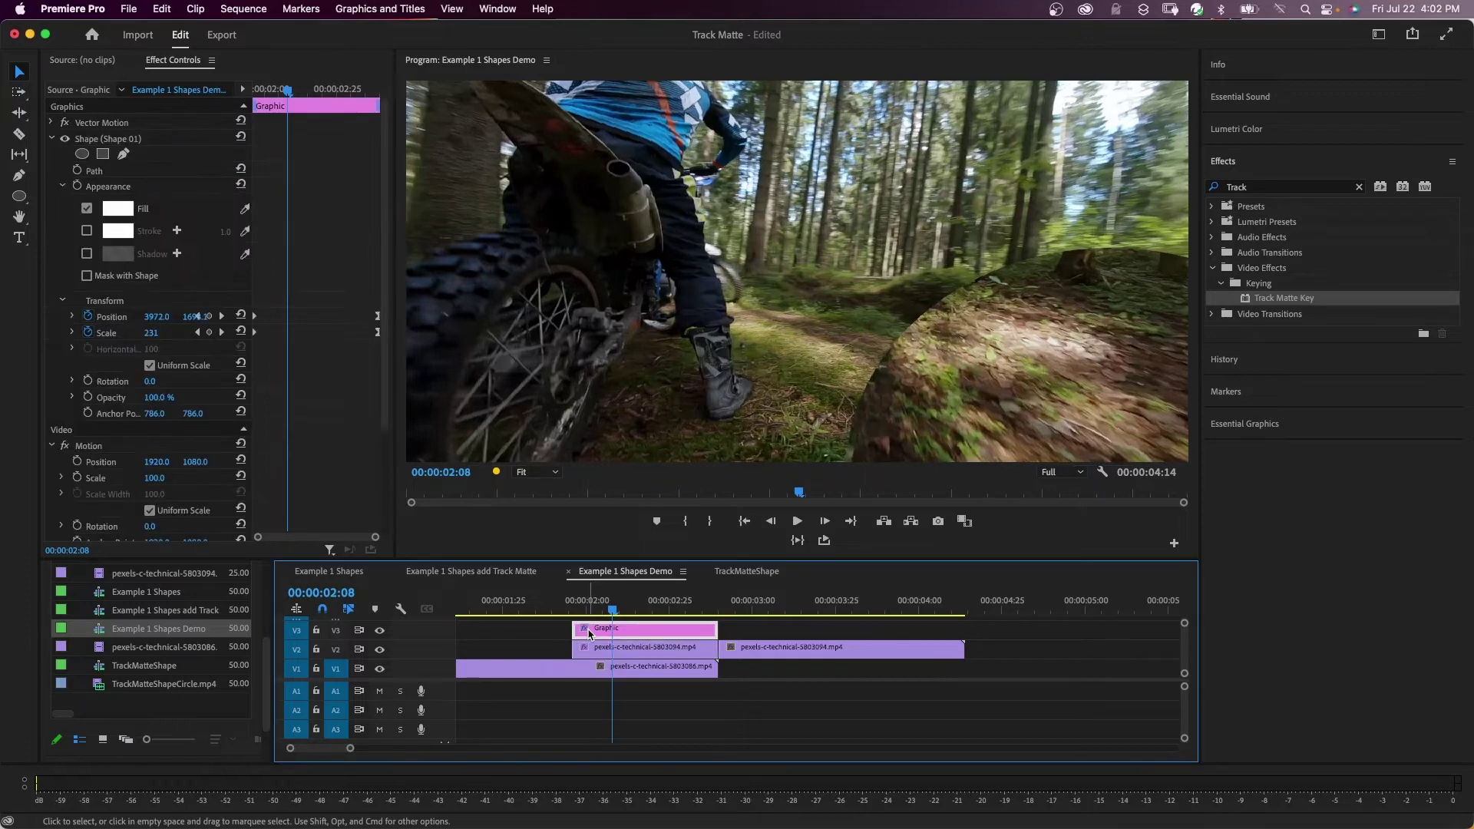
pyautogui.doubleClick(178, 667)
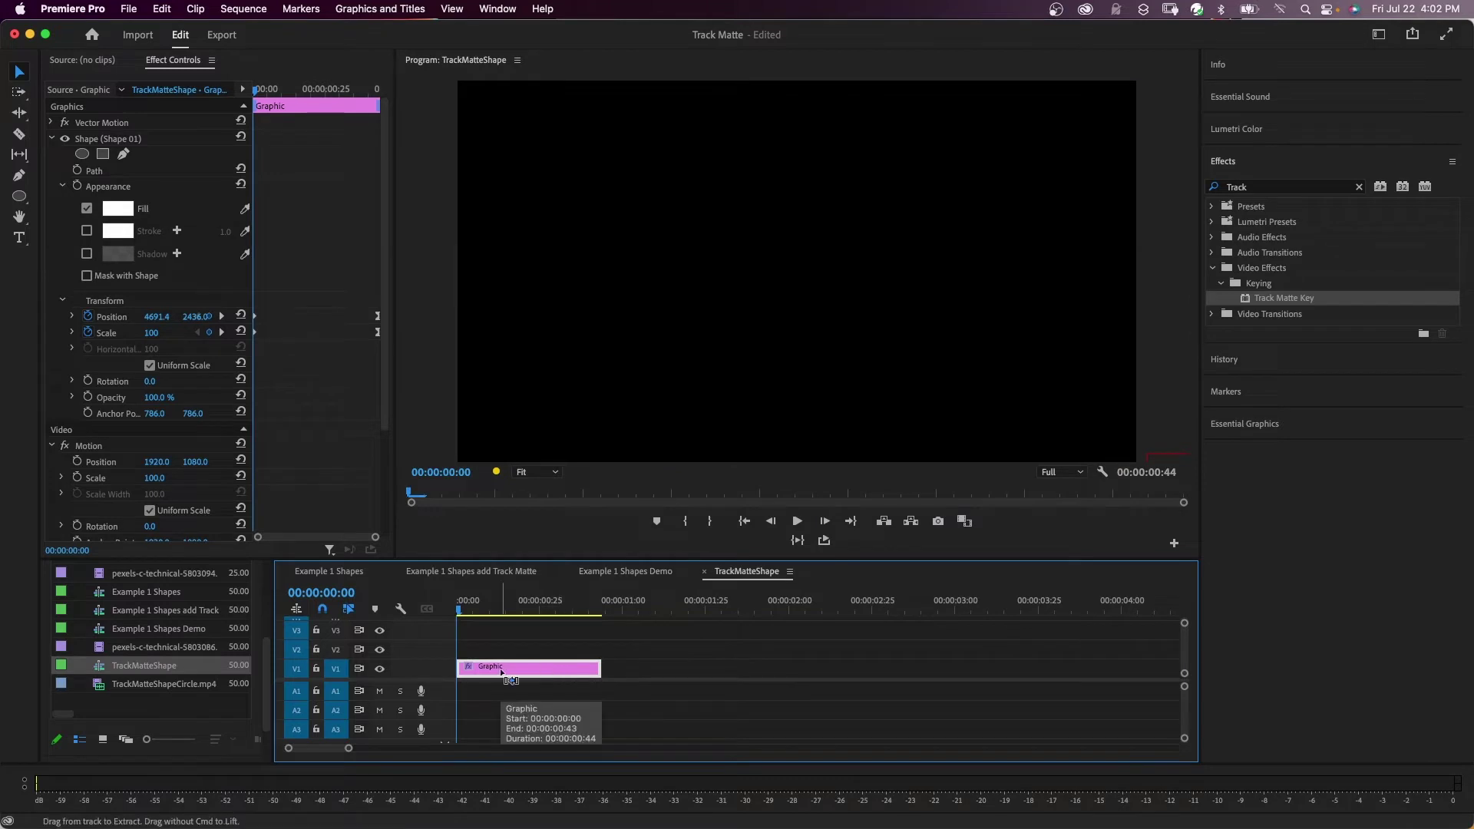
pyautogui.press('super+m')
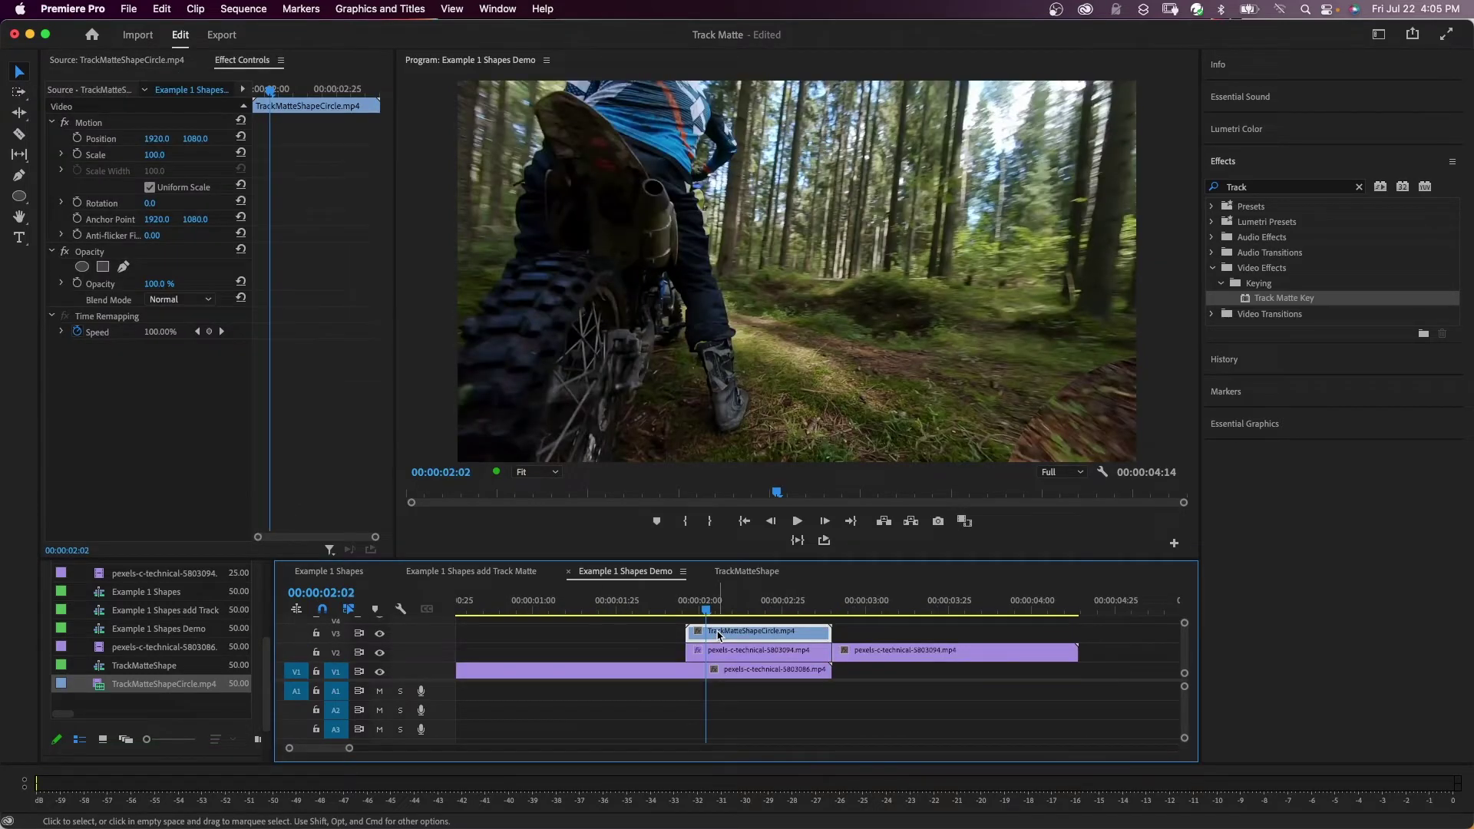
# Step: Inspect the short V2 clip's Track Matte Key settings and play through the transition that uses TrackMatteShapeCircle.mp4 as its matte
pyautogui.click(729, 651)
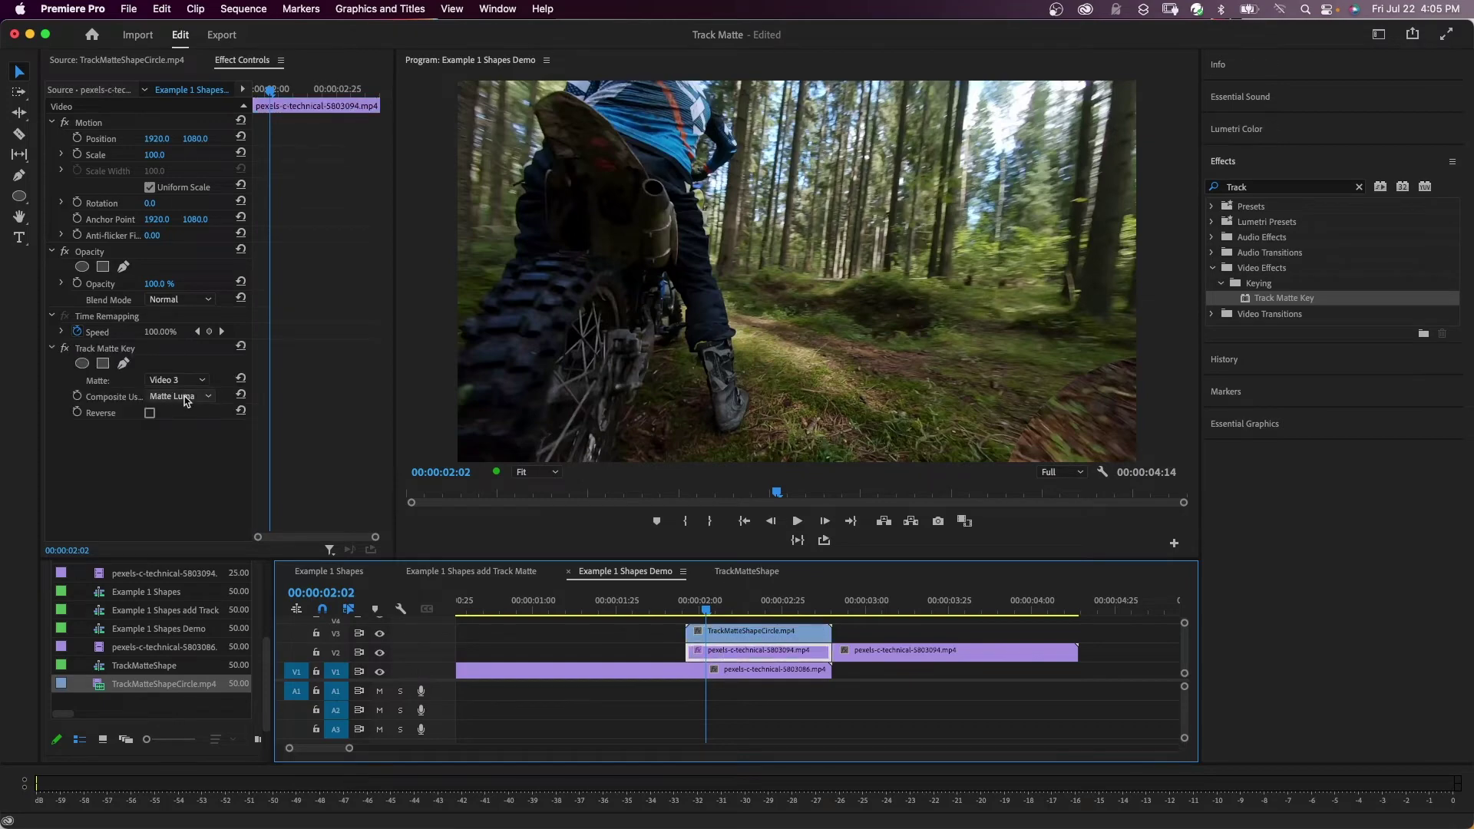
pyautogui.scroll(3, 598, 611)
pyautogui.press('space')
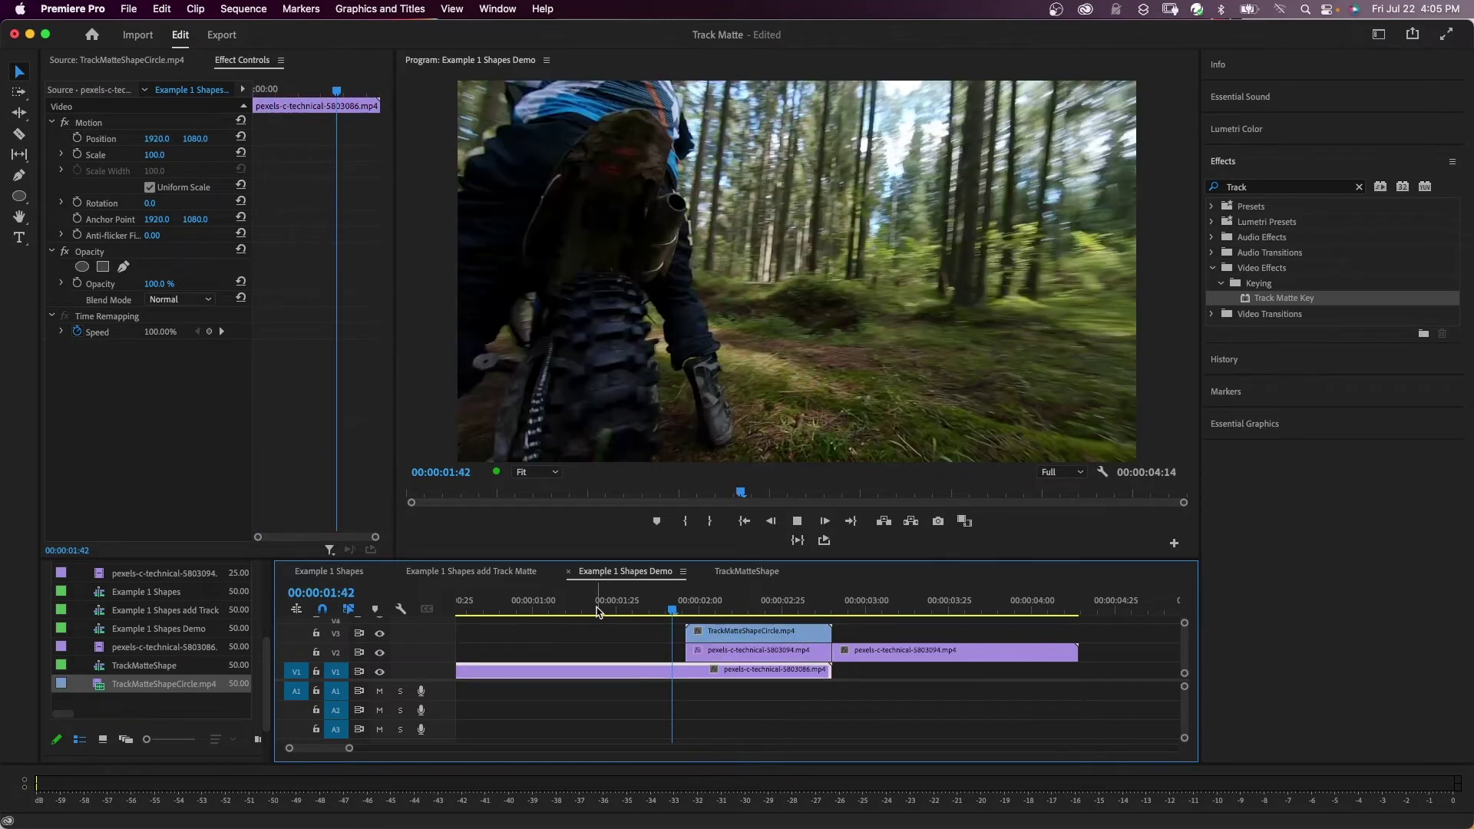
pyautogui.press('space')
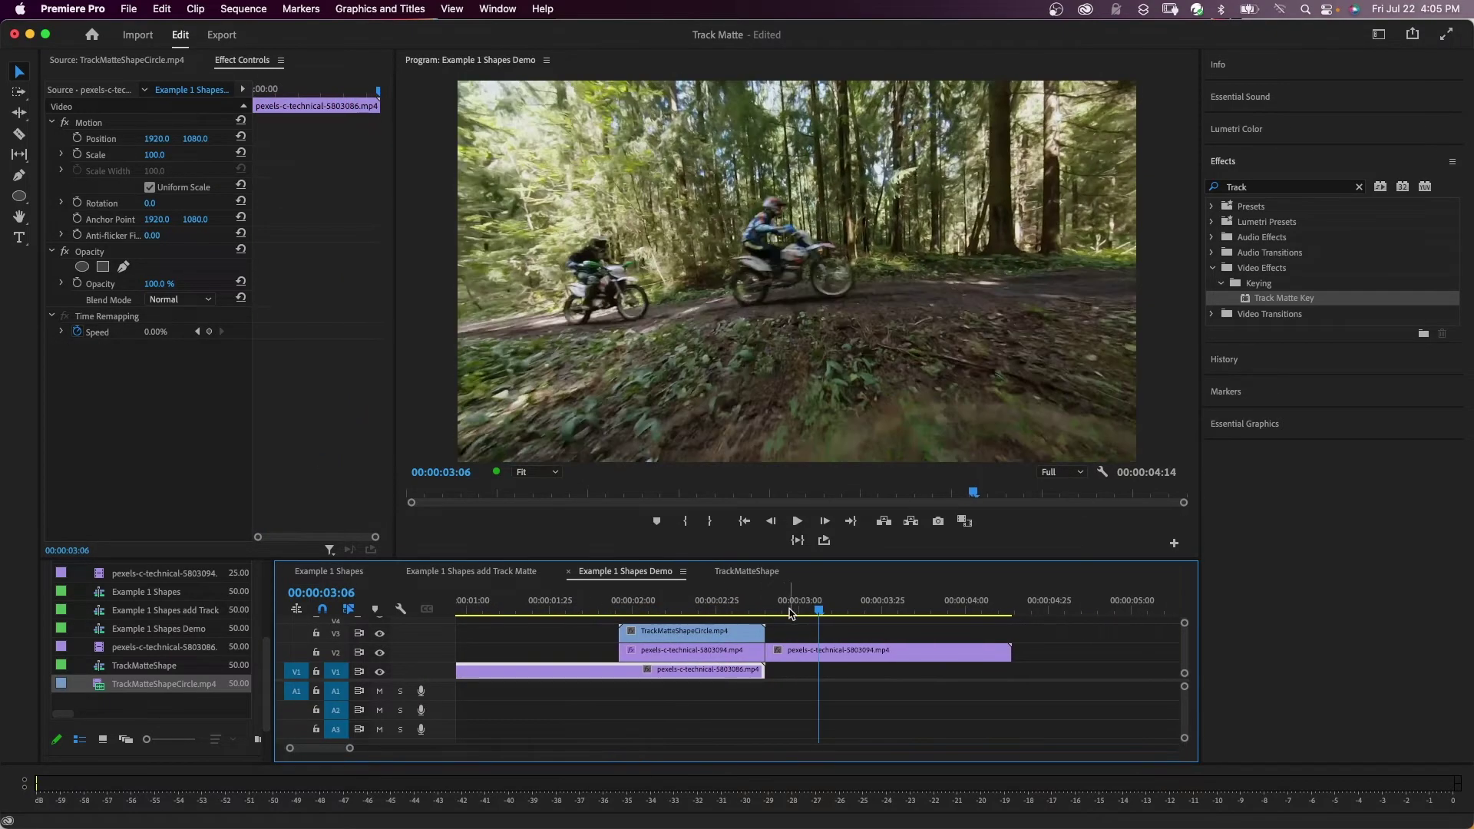
pyautogui.moveTo(821, 614); pyautogui.dragTo(606, 612)
pyautogui.click(662, 631)
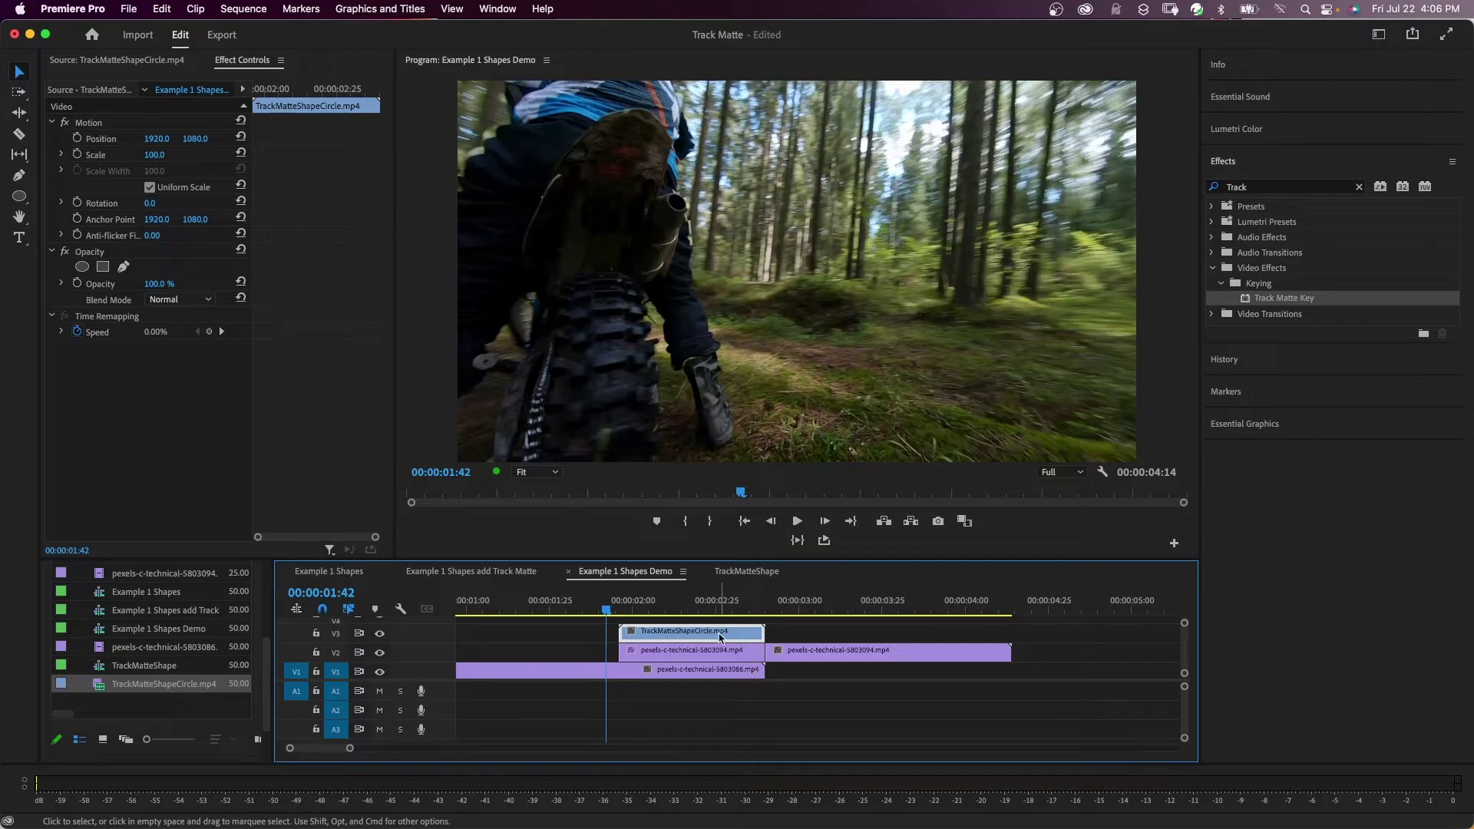
pyautogui.press('space')
pyautogui.hscroll(-3, 668, 639)
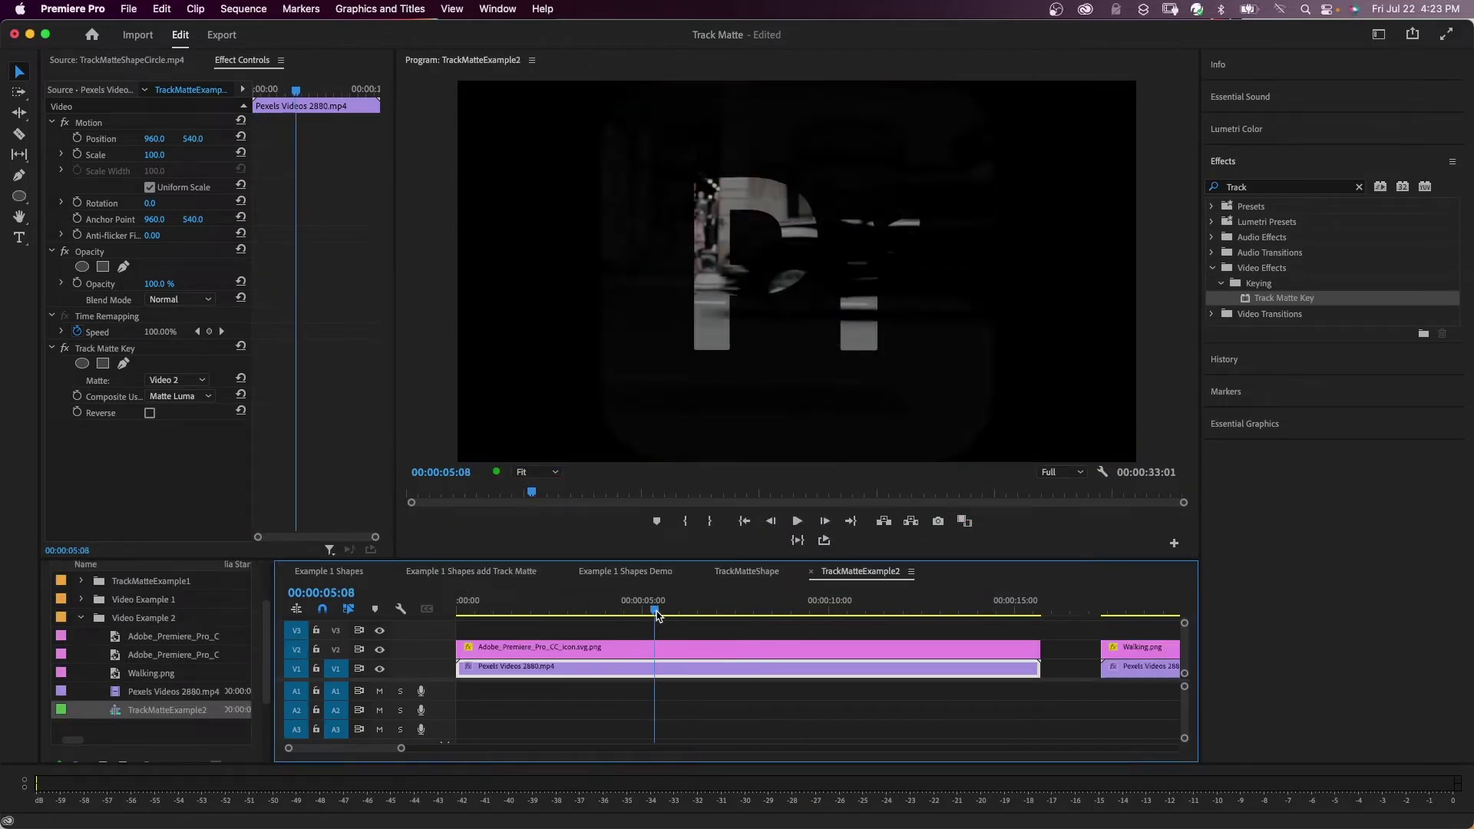
# Step: Apply Track Matte Key to the V1 street clip under the Premiere Pro icon, with Matte Video 2 and Composite Using Matte Luma
pyautogui.moveTo(657, 614); pyautogui.dragTo(823, 624)
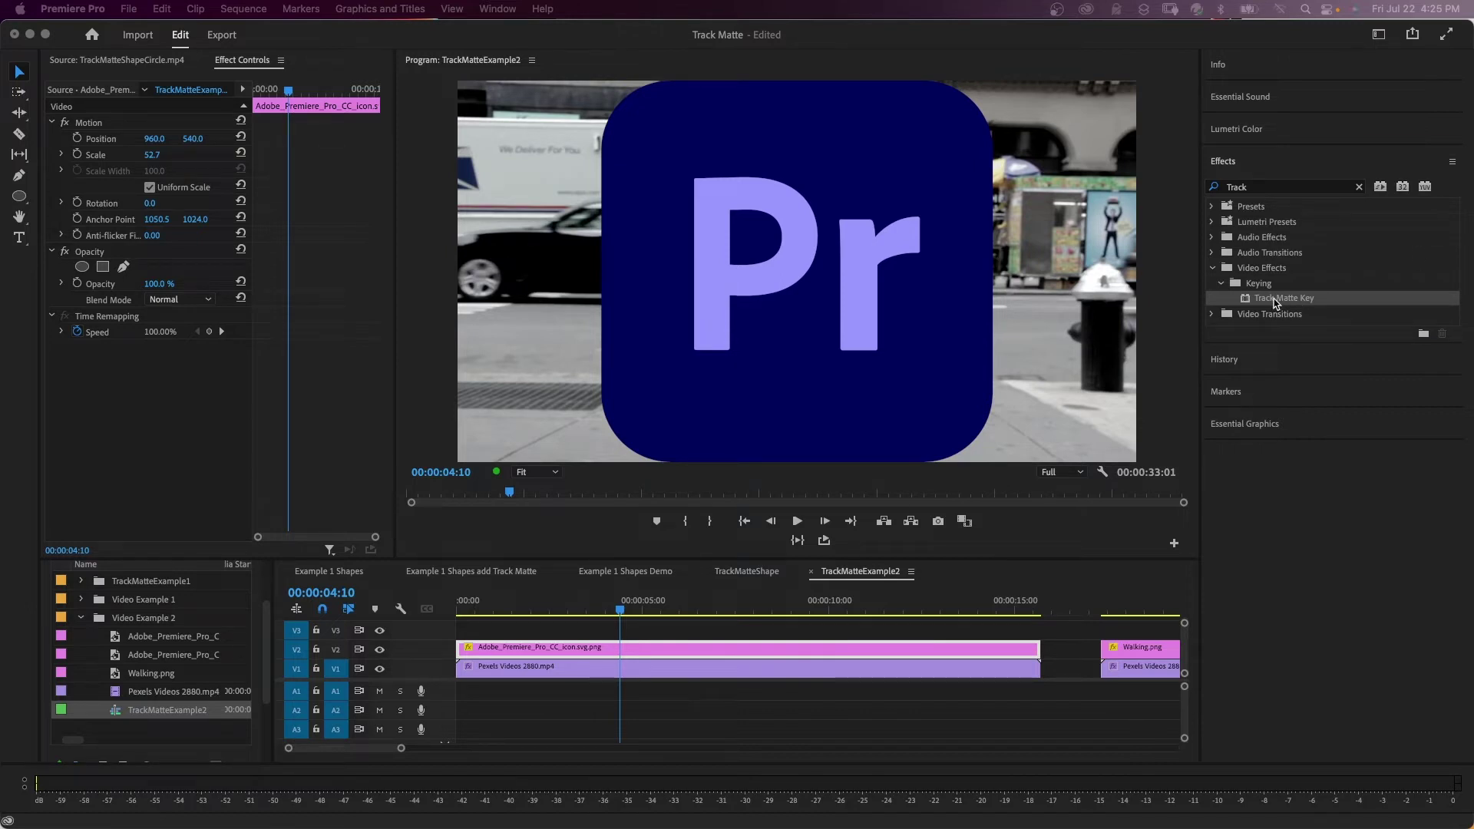
pyautogui.moveTo(1274, 301); pyautogui.dragTo(575, 671)
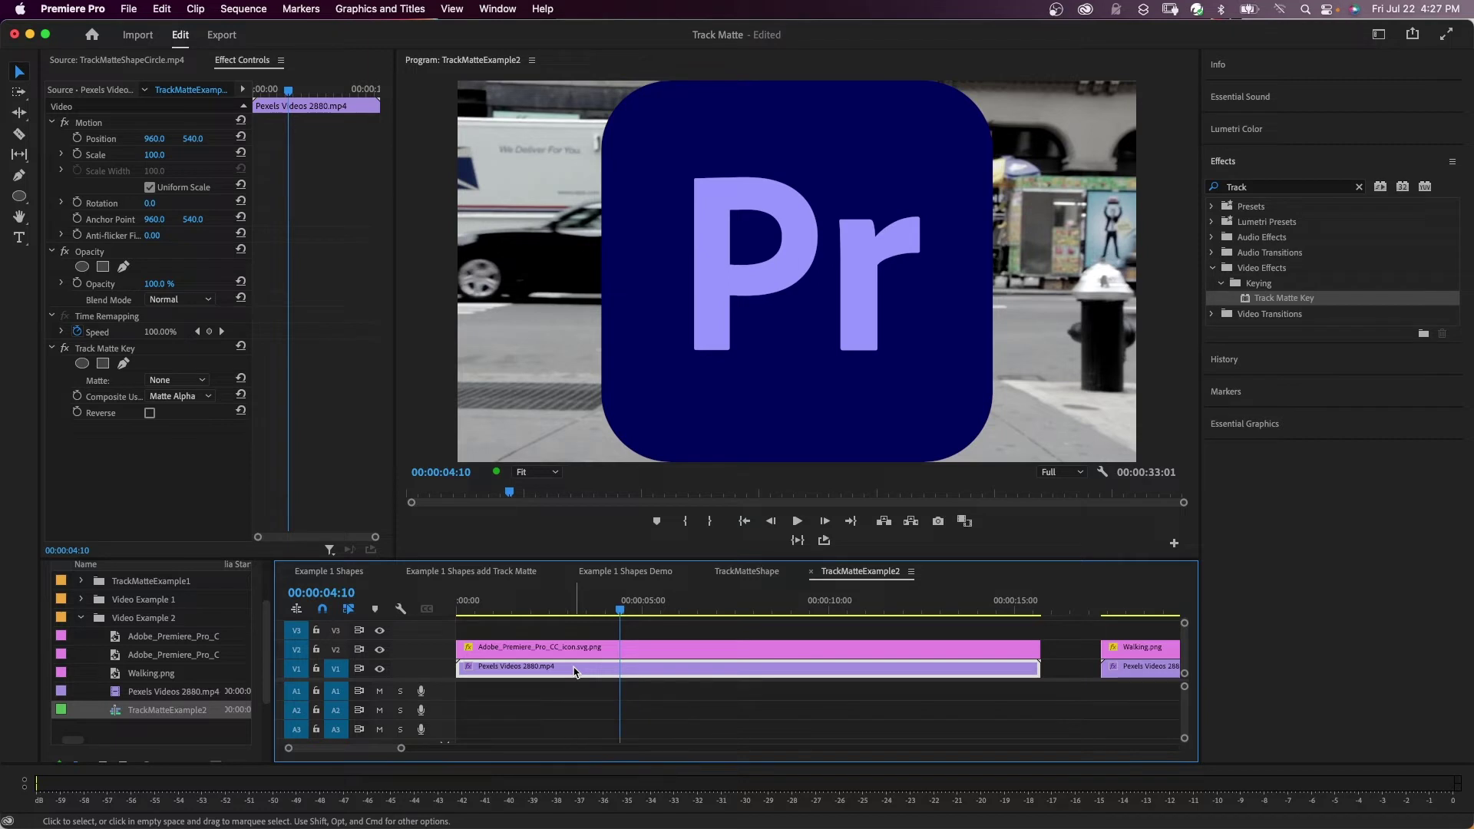
pyautogui.click(201, 381)
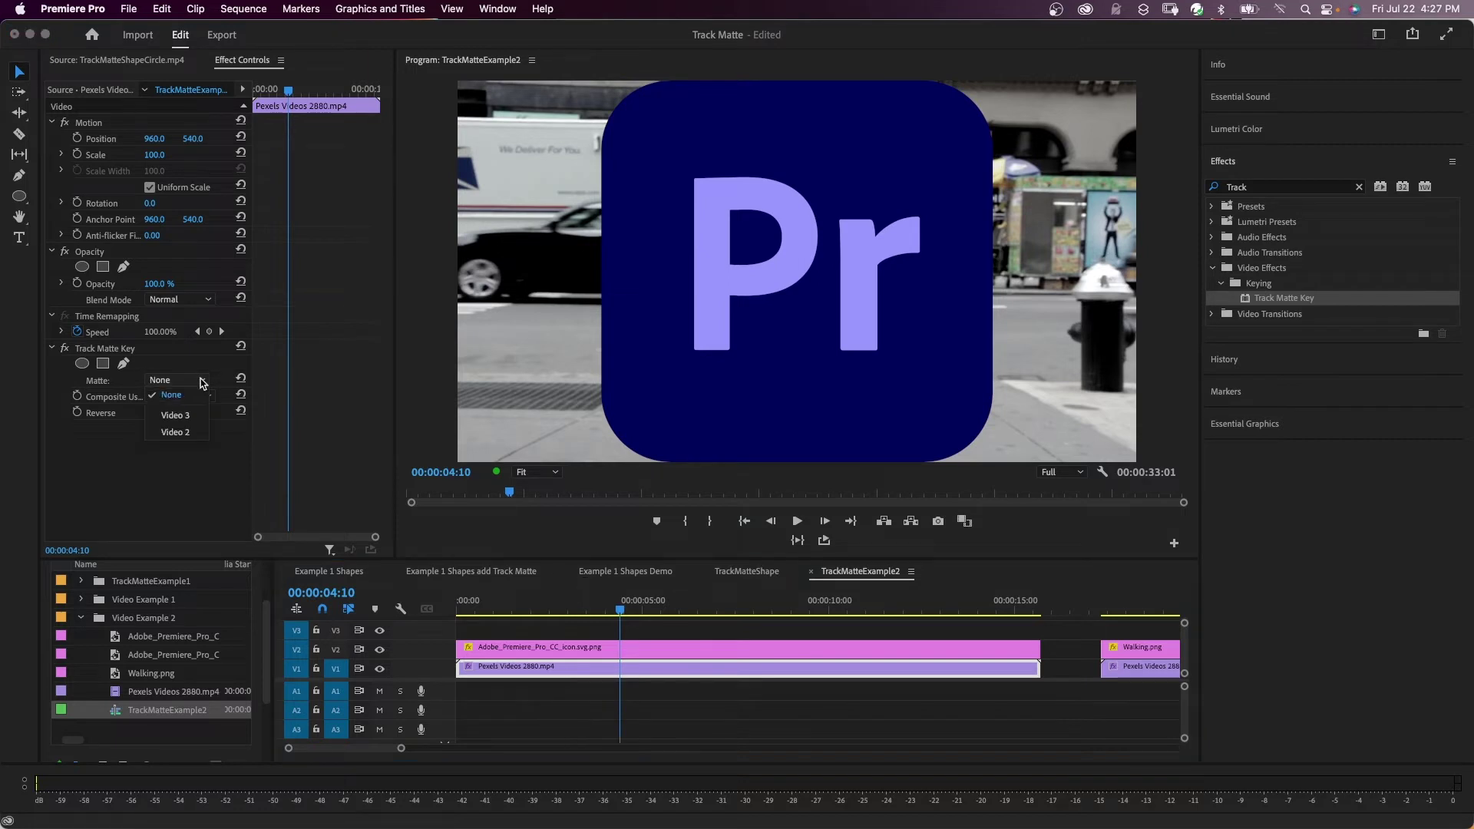
pyautogui.click(175, 431)
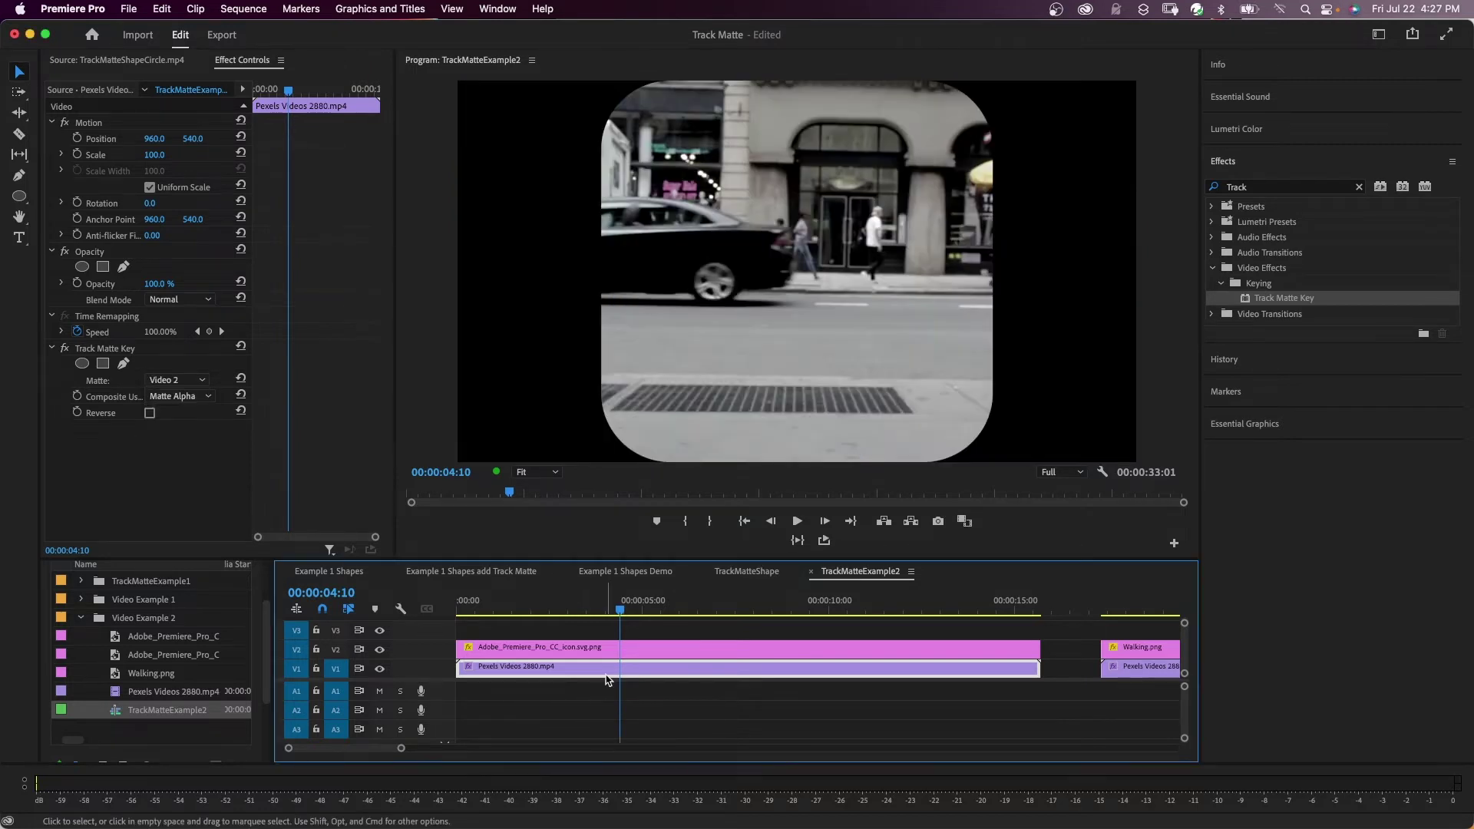
pyautogui.click(204, 397)
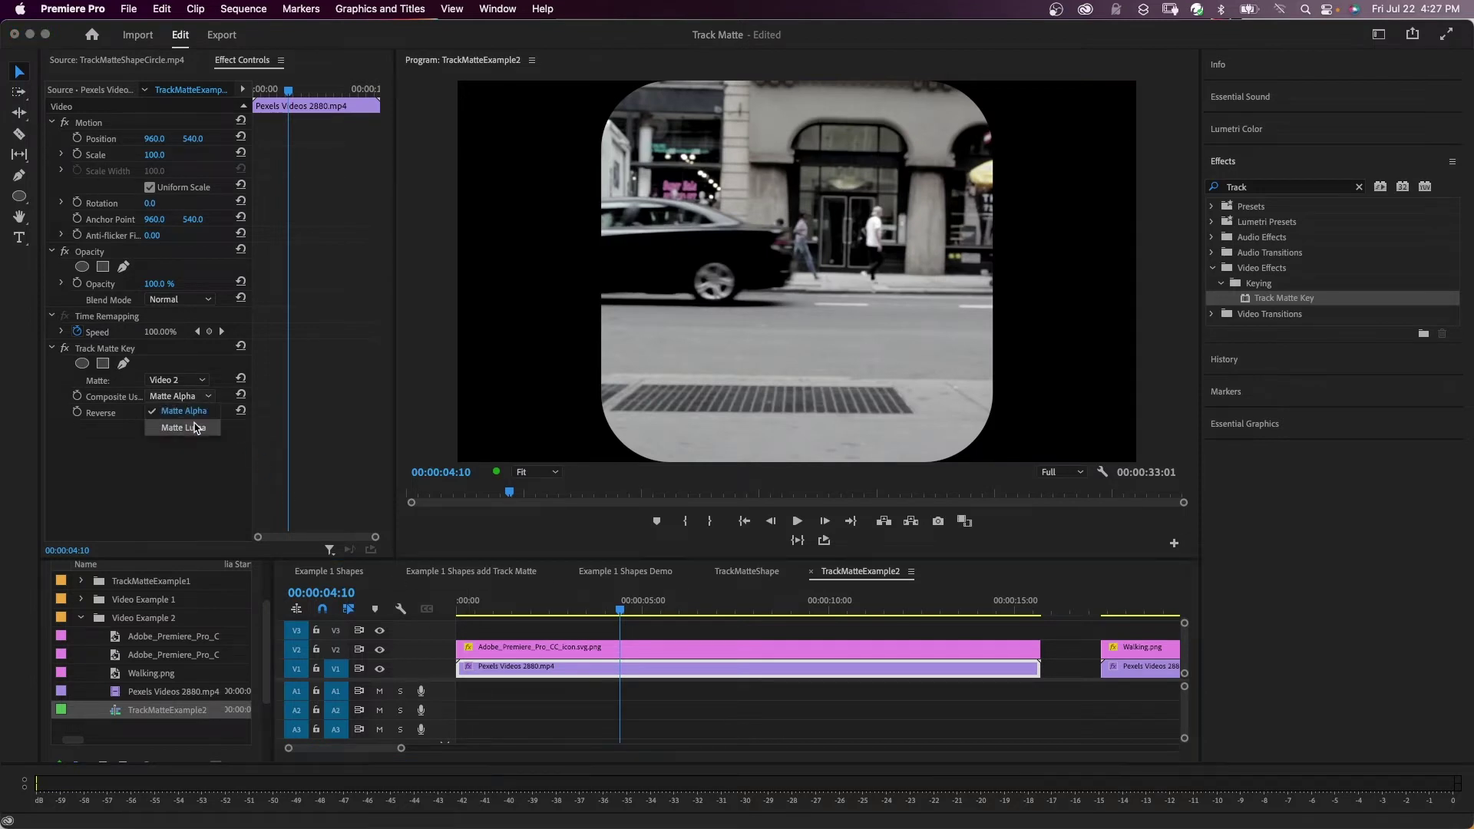
pyautogui.click(195, 429)
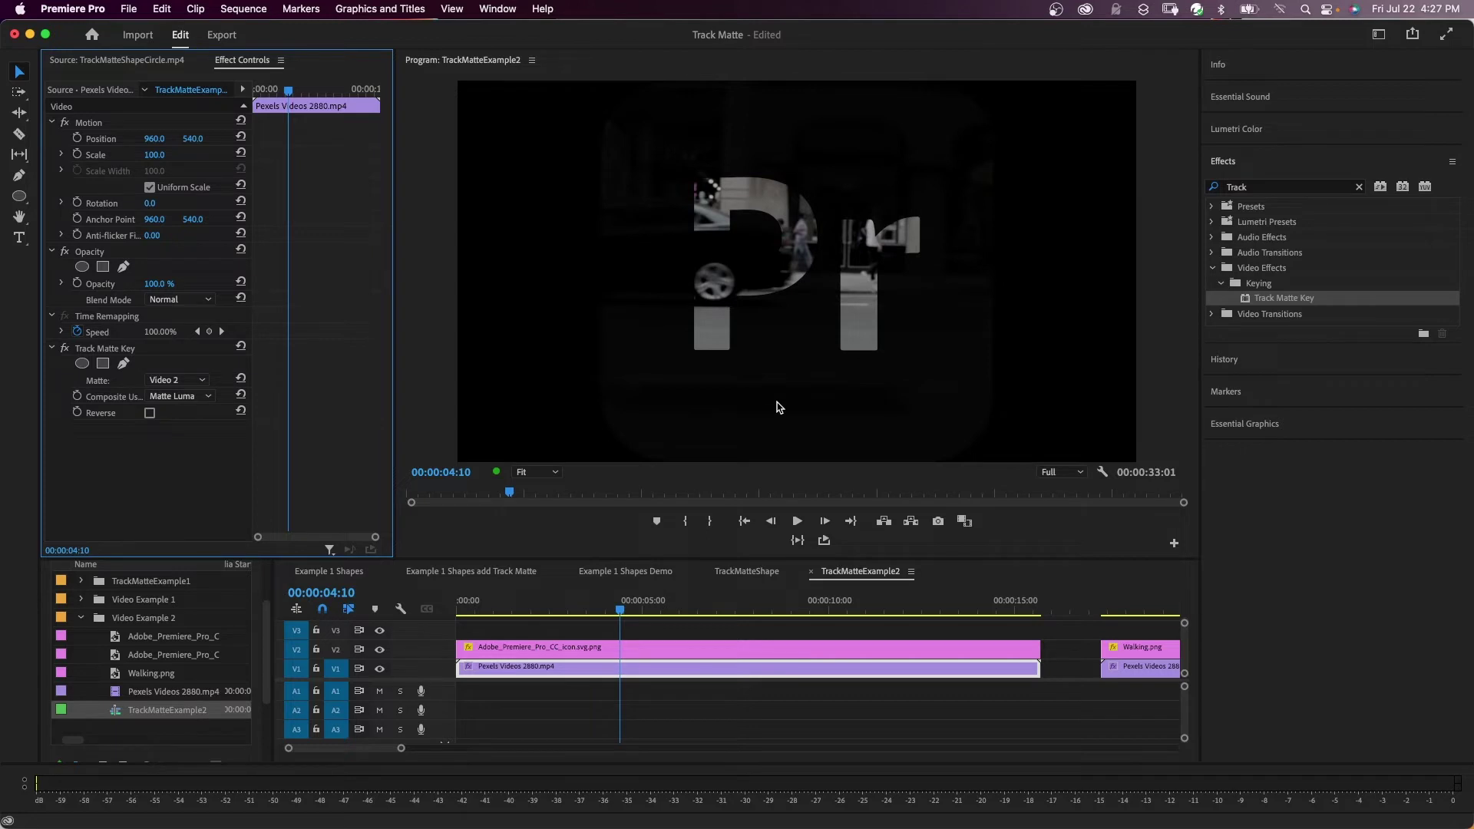
# Step: Hide and restore the V1 track to compare the icon with the luma matte, and play back the icon section
pyautogui.click(380, 668)
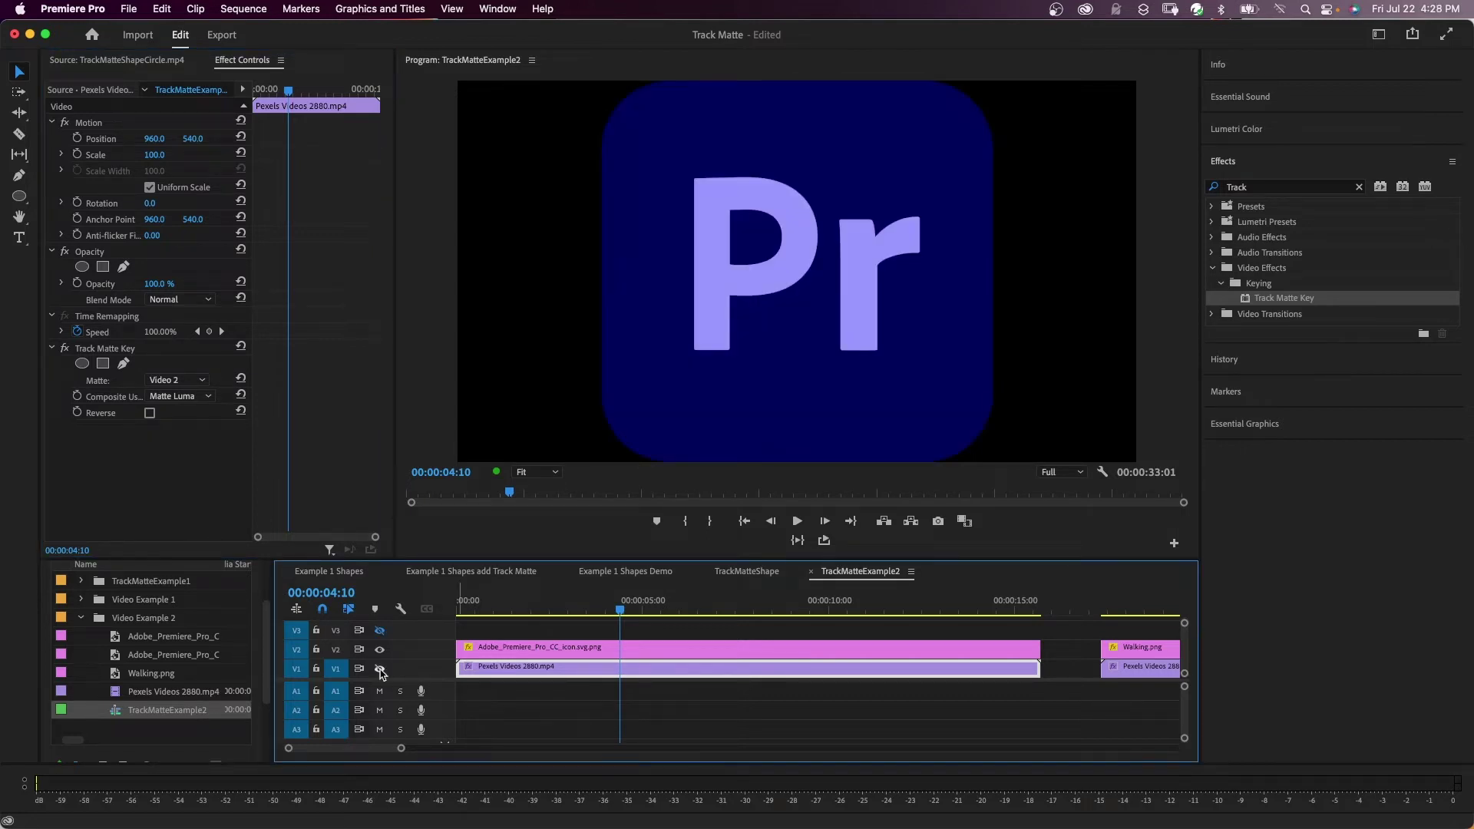
pyautogui.click(380, 669)
pyautogui.click(519, 611)
pyautogui.press('space')
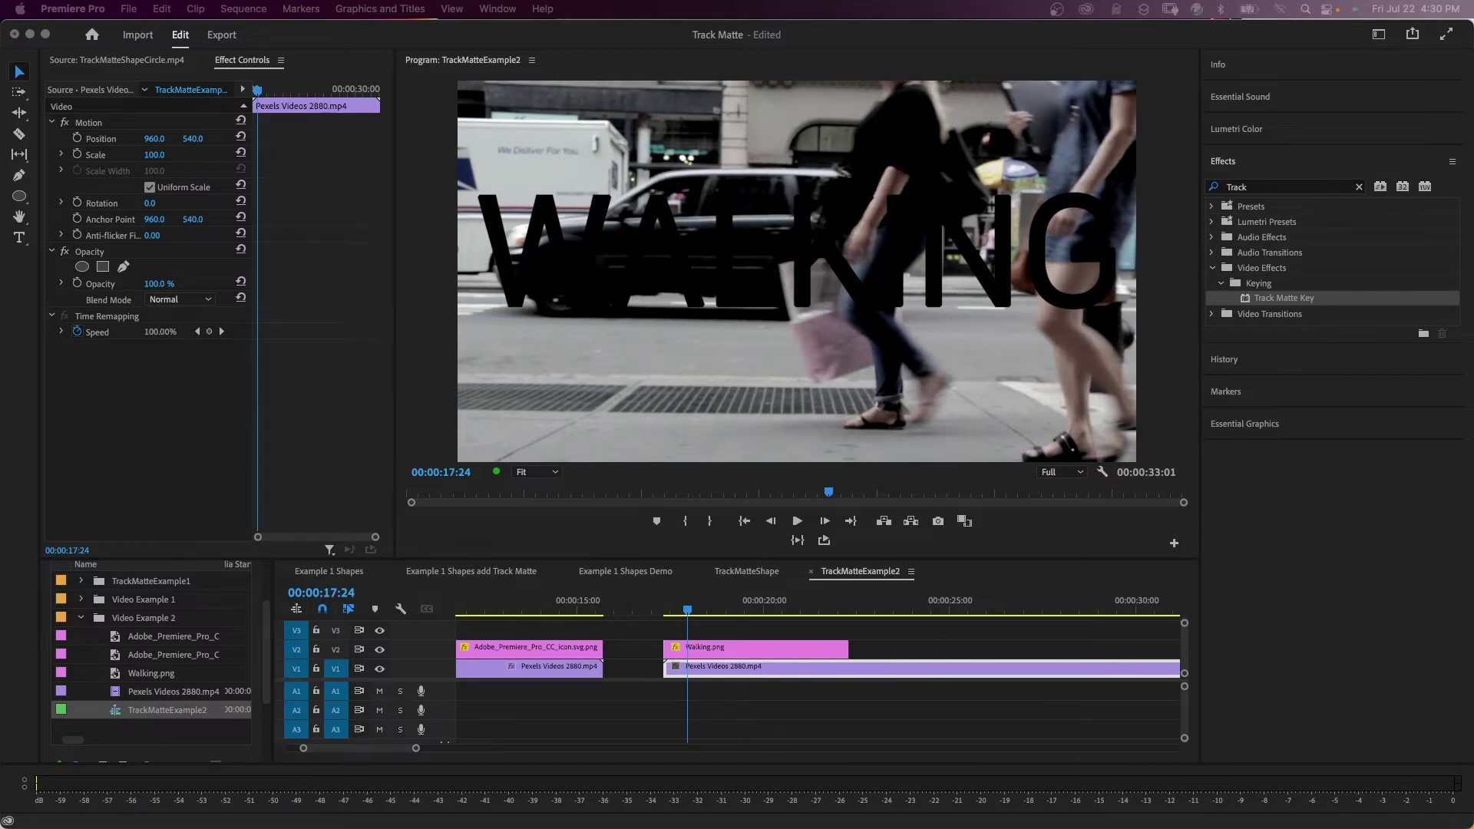
# Step: Apply Track Matte Key to the V1 clip under Walking.png, set its Matte to Video 2, and play the text section
pyautogui.click(720, 652)
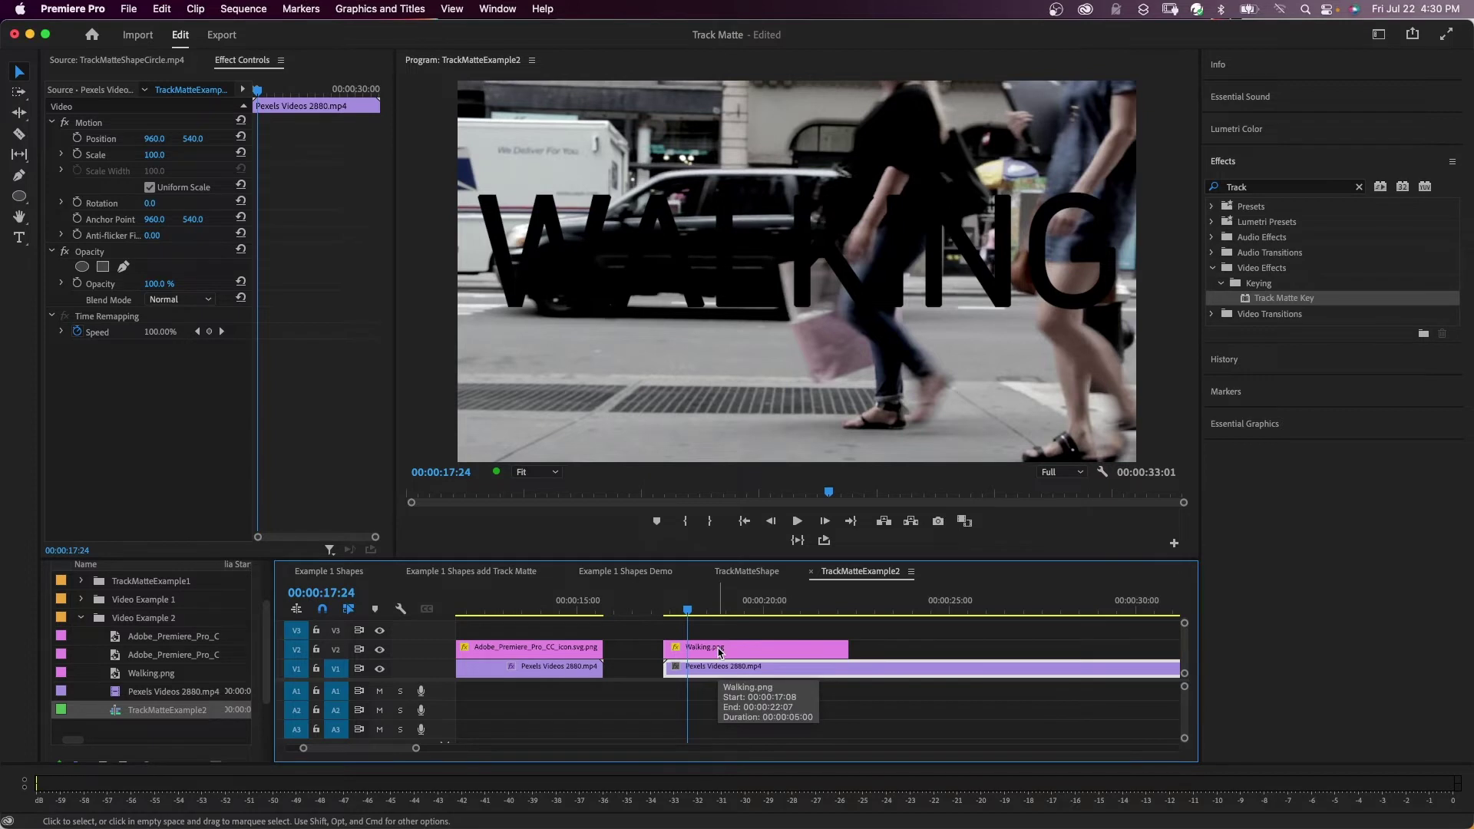
pyautogui.click(1282, 301)
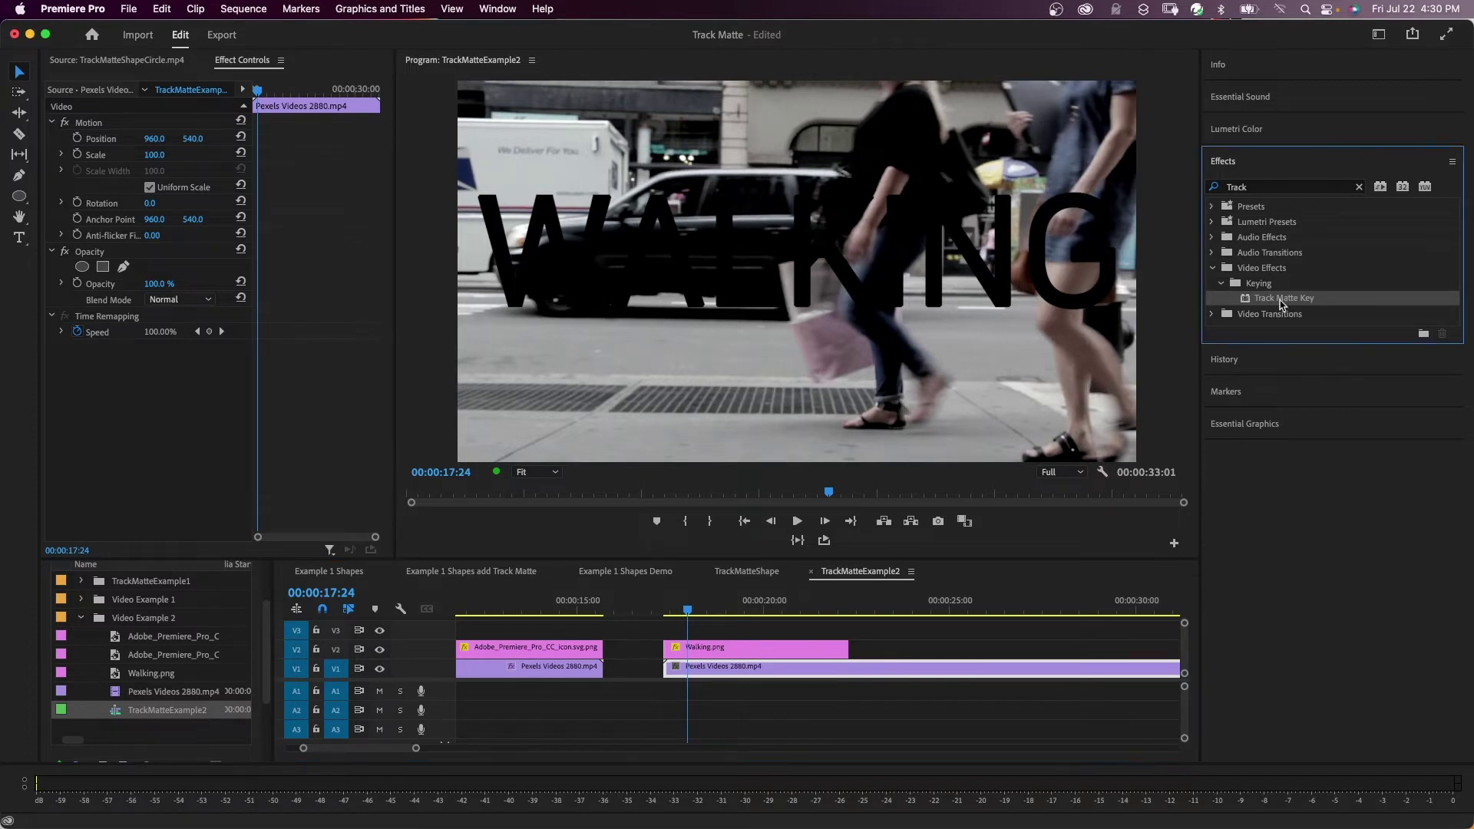
pyautogui.moveTo(1280, 304); pyautogui.dragTo(713, 674)
pyautogui.click(177, 380)
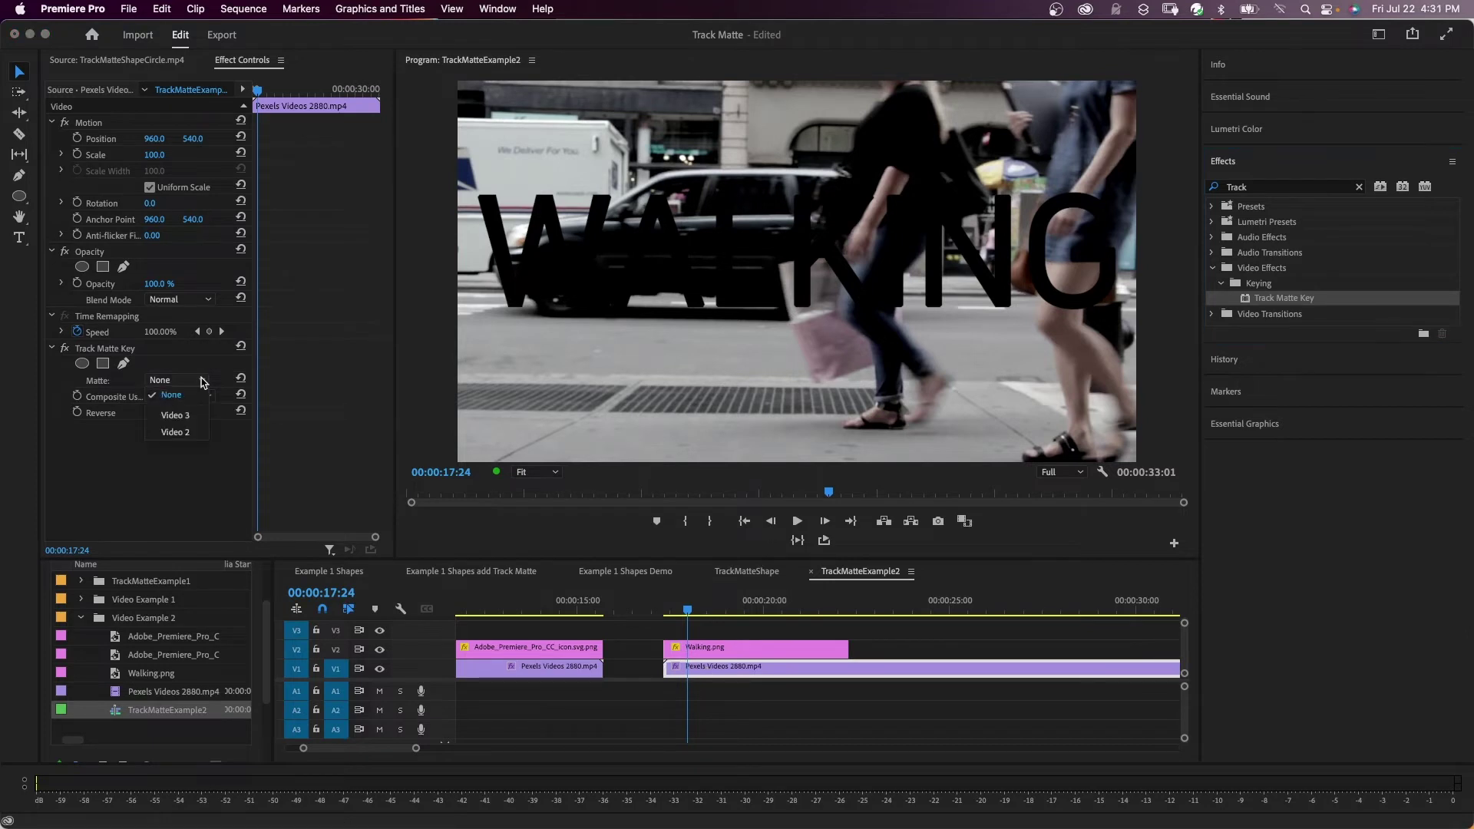
pyautogui.click(175, 432)
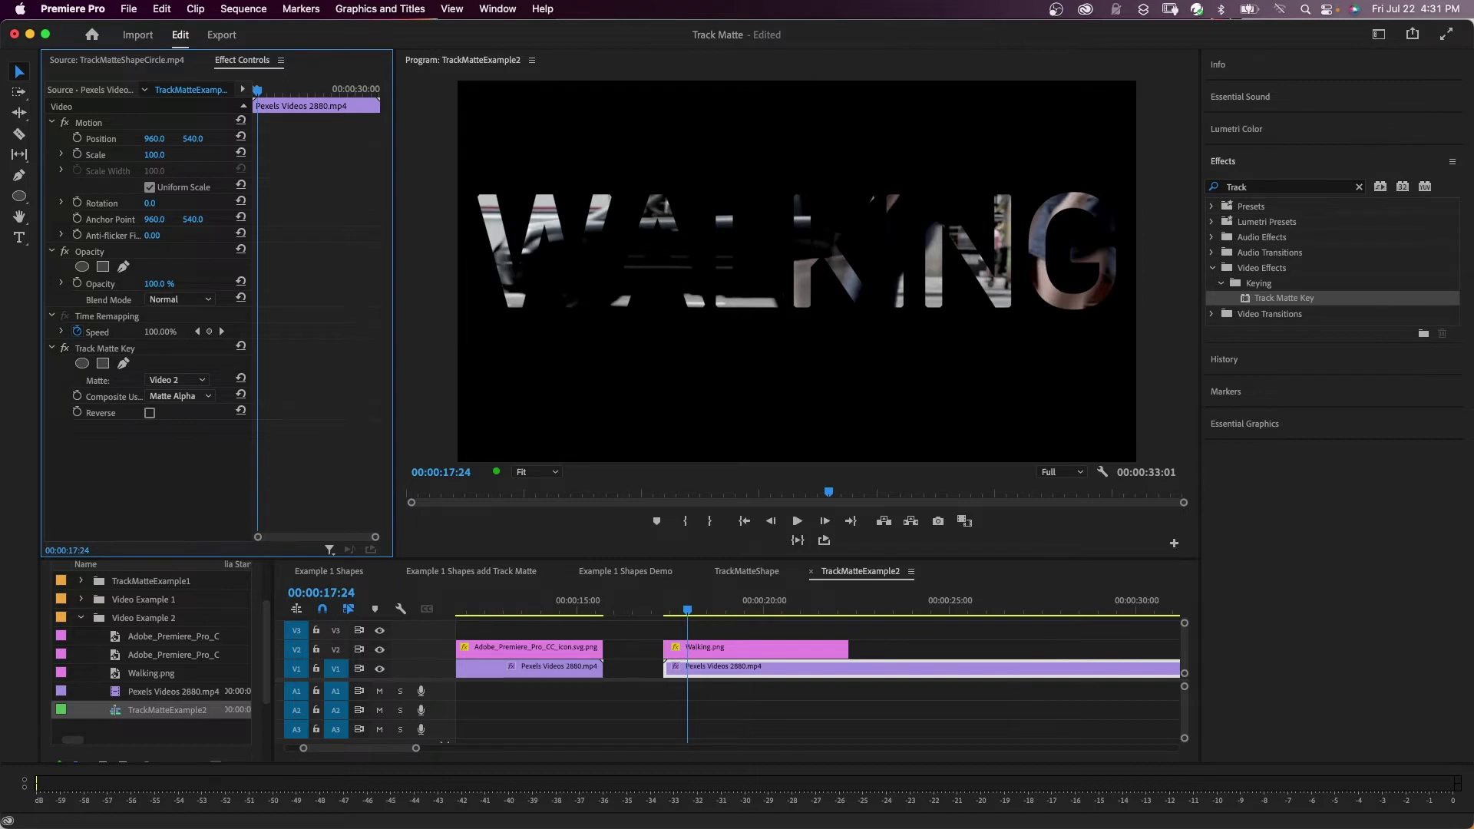
pyautogui.click(680, 612)
pyautogui.press('space')
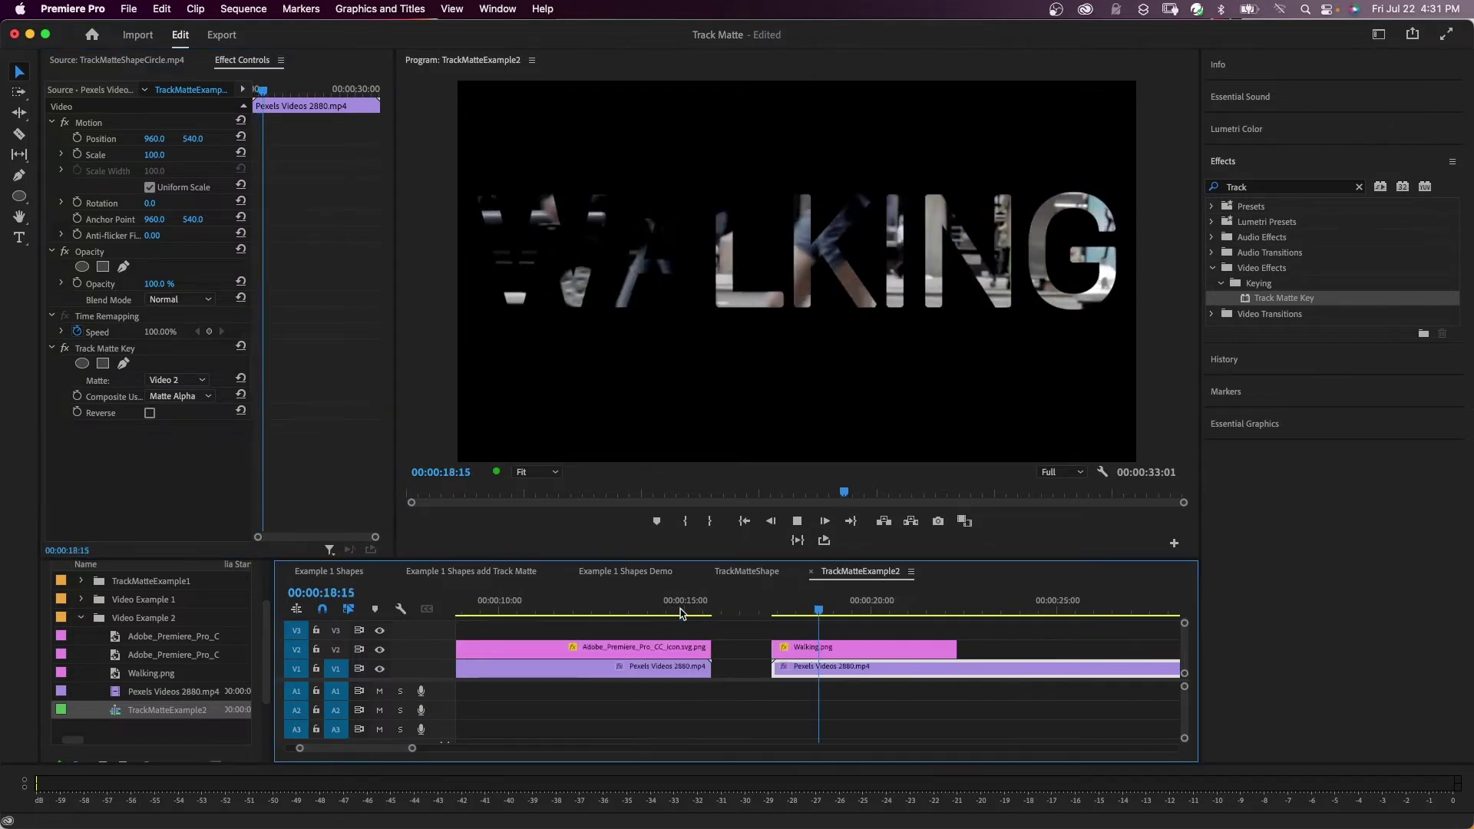
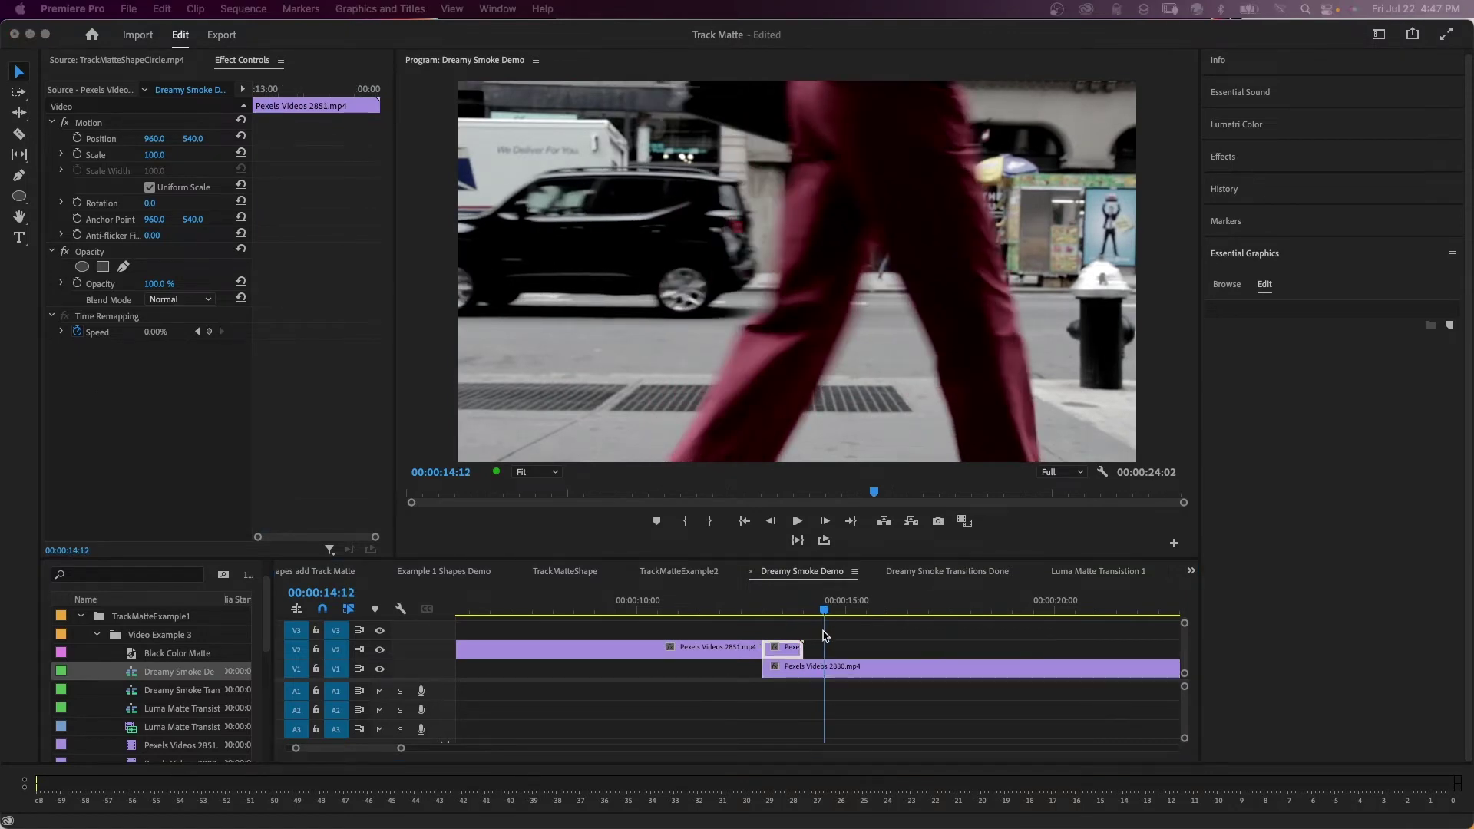
# Step: Scrub through the overlap in the Dreamy Smoke Demo sequence and select the short V2 clip at 00:00:13:08
pyautogui.moveTo(825, 618); pyautogui.dragTo(716, 614)
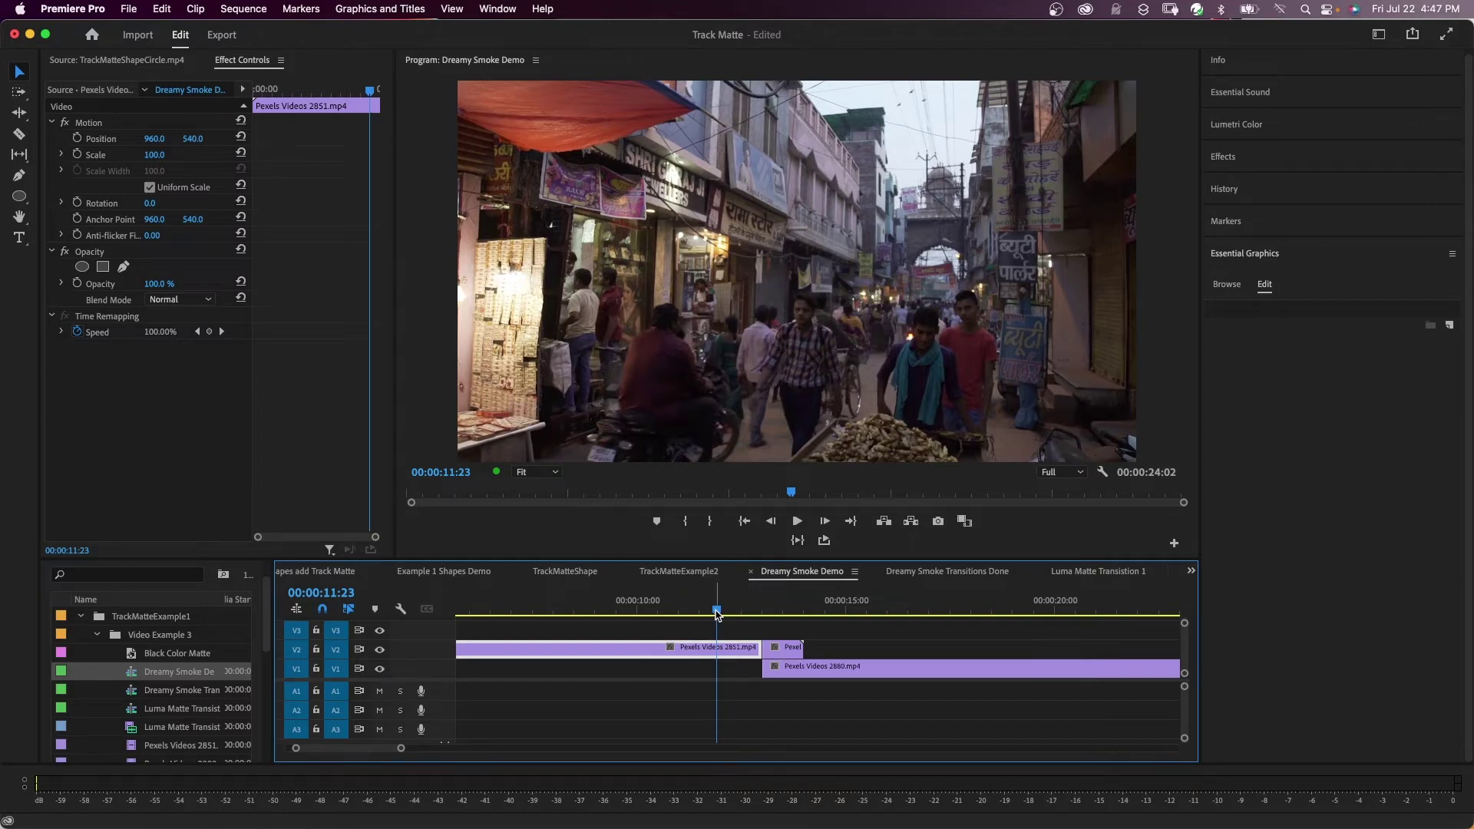
pyautogui.moveTo(718, 614); pyautogui.dragTo(776, 620)
pyautogui.click(775, 652)
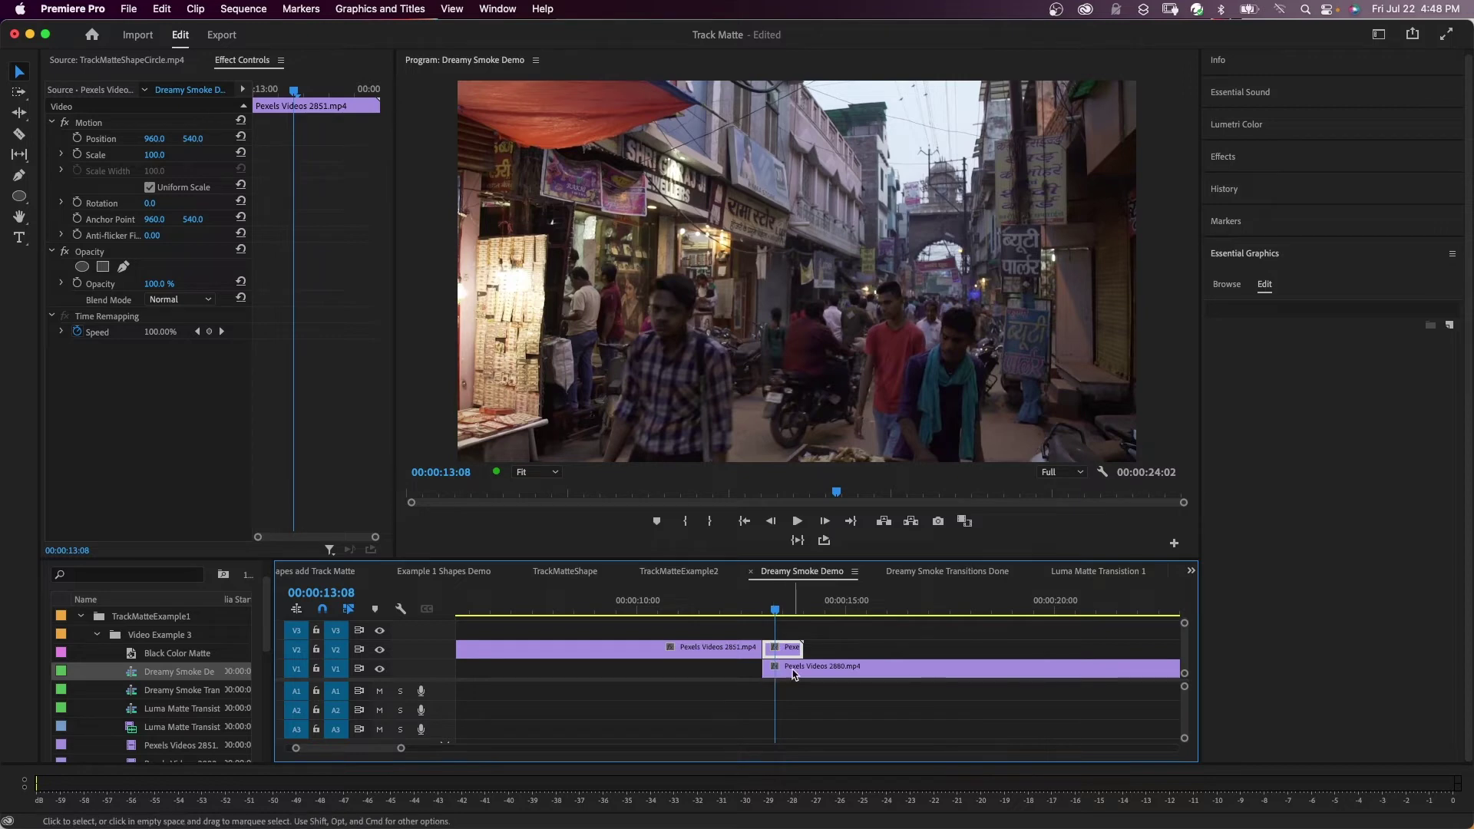
# Step: Create a black (000000) color matte at 1920 x 1080 and 25 fps, keeping the name Color Matte
pyautogui.click(131, 656)
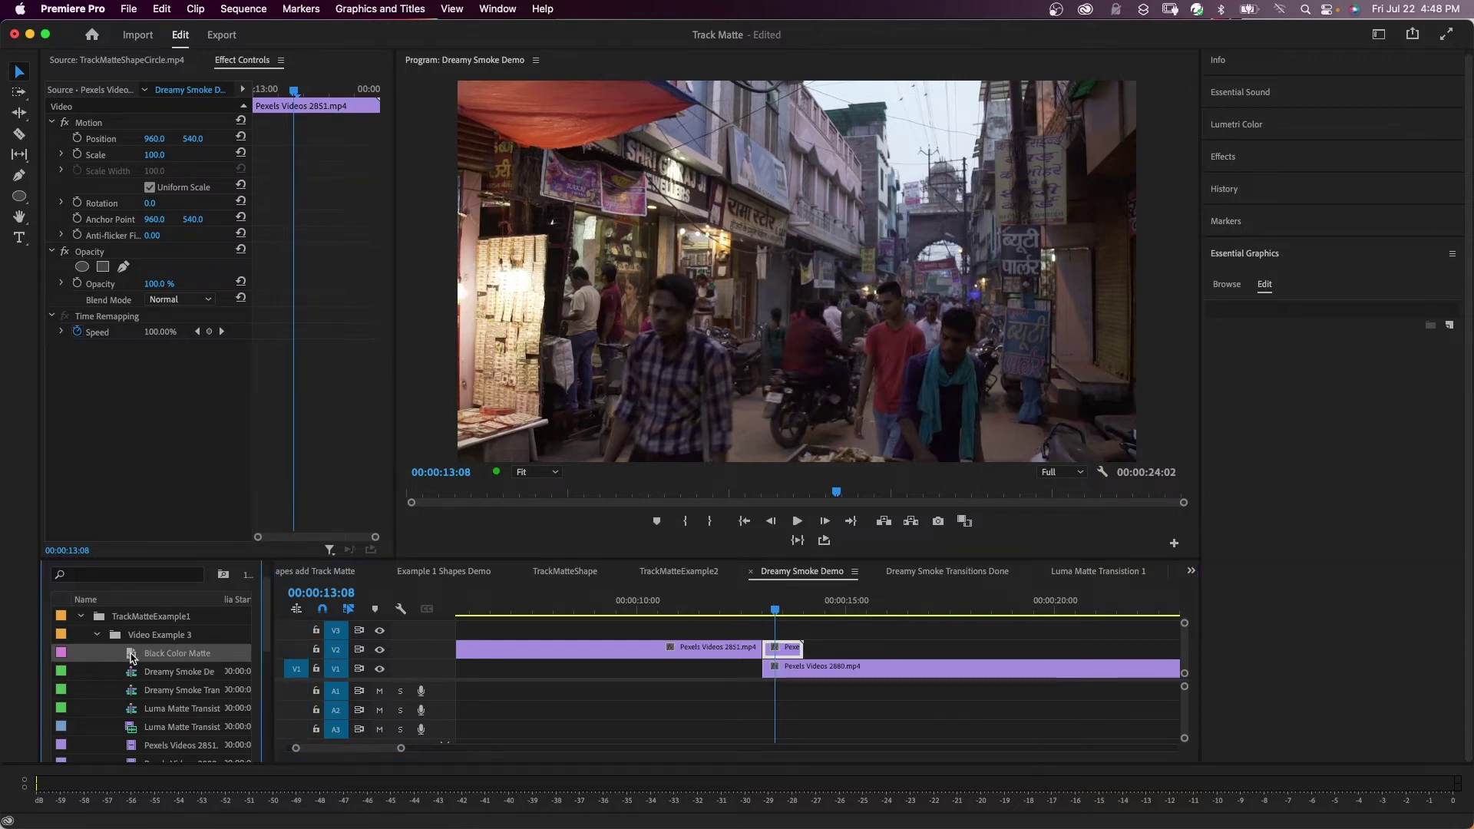
pyautogui.moveTo(274, 722); pyautogui.dragTo(357, 745)
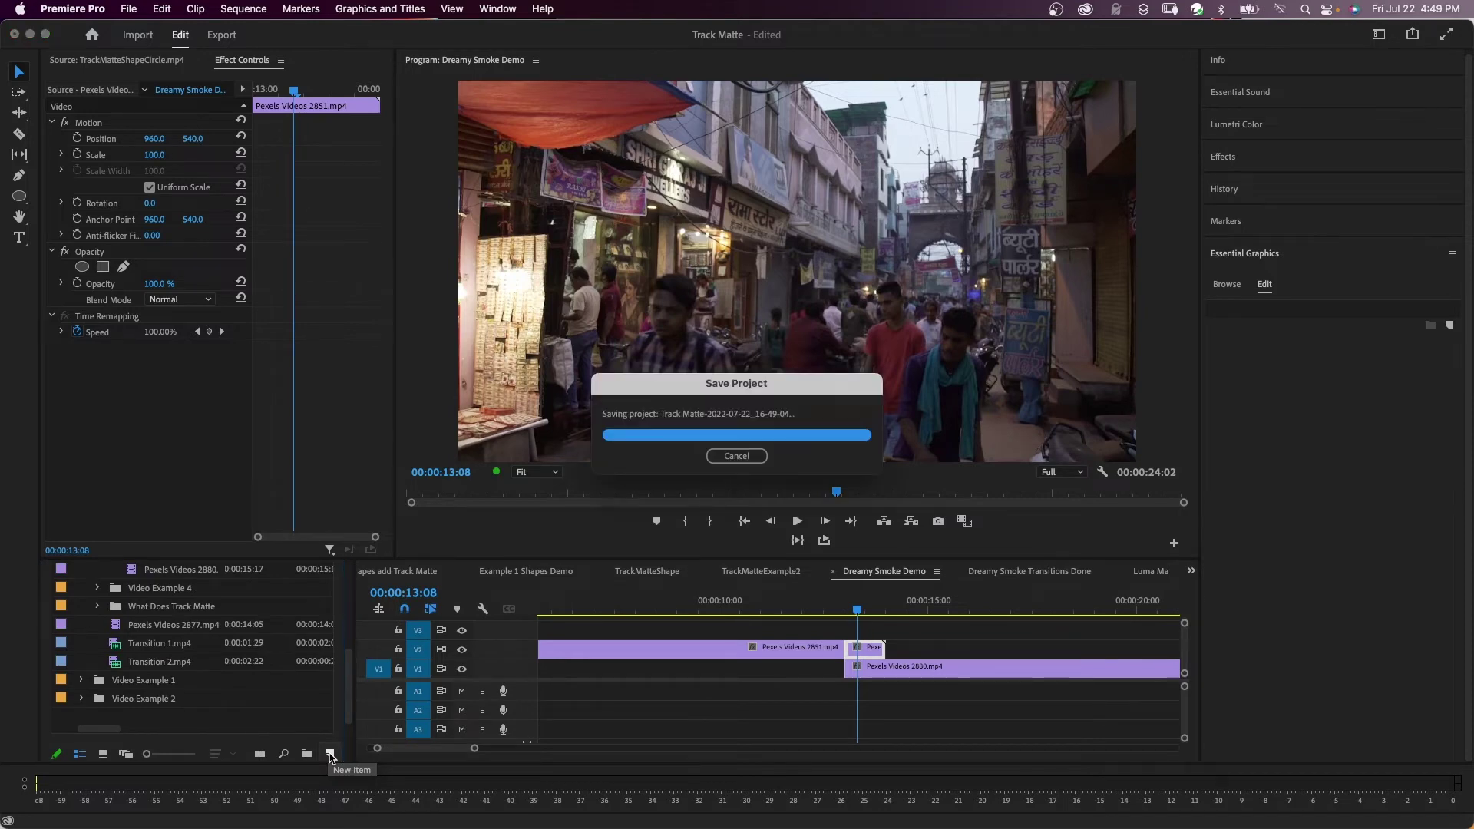
pyautogui.click(331, 761)
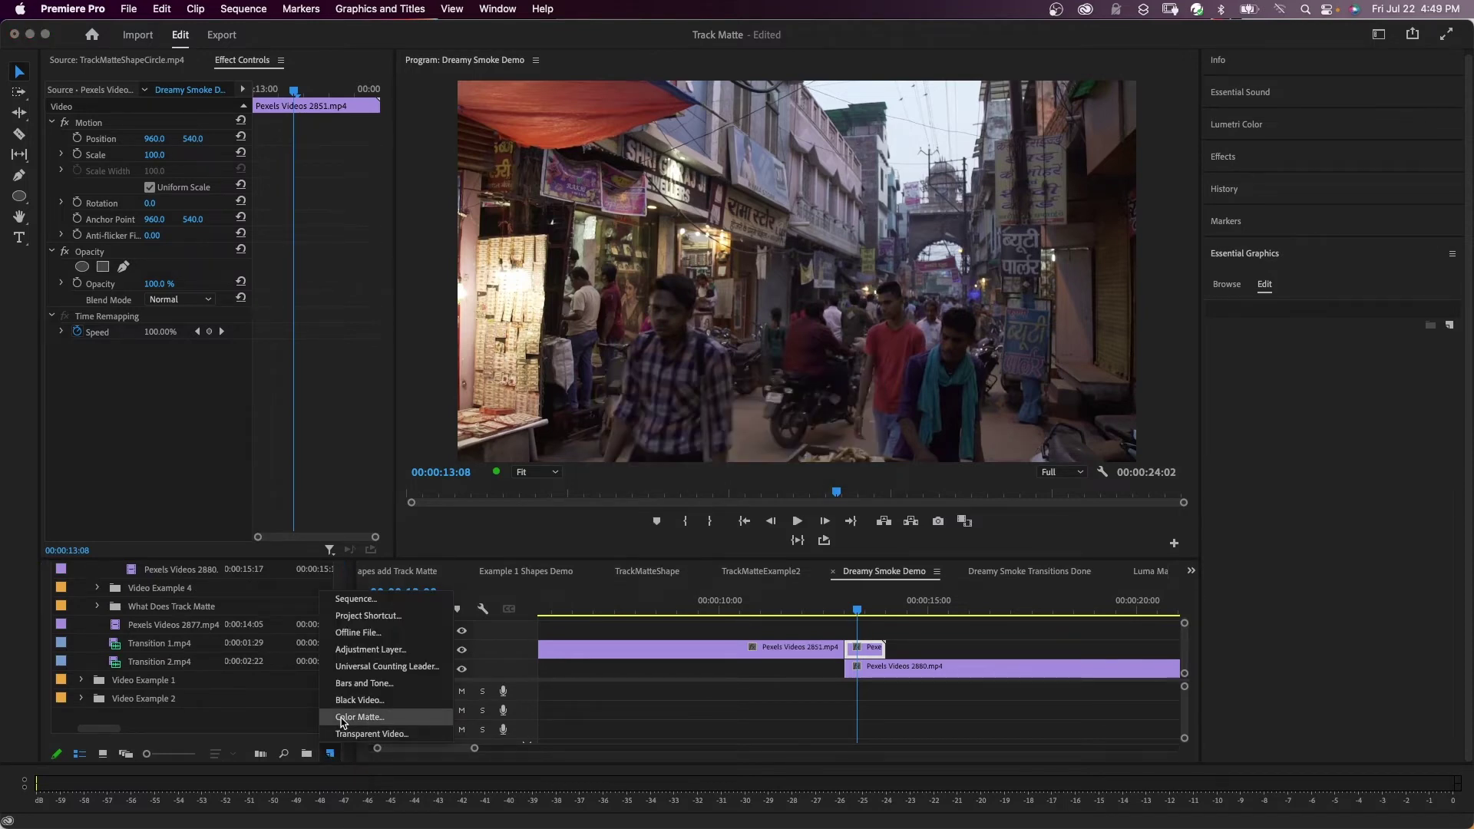
pyautogui.click(354, 725)
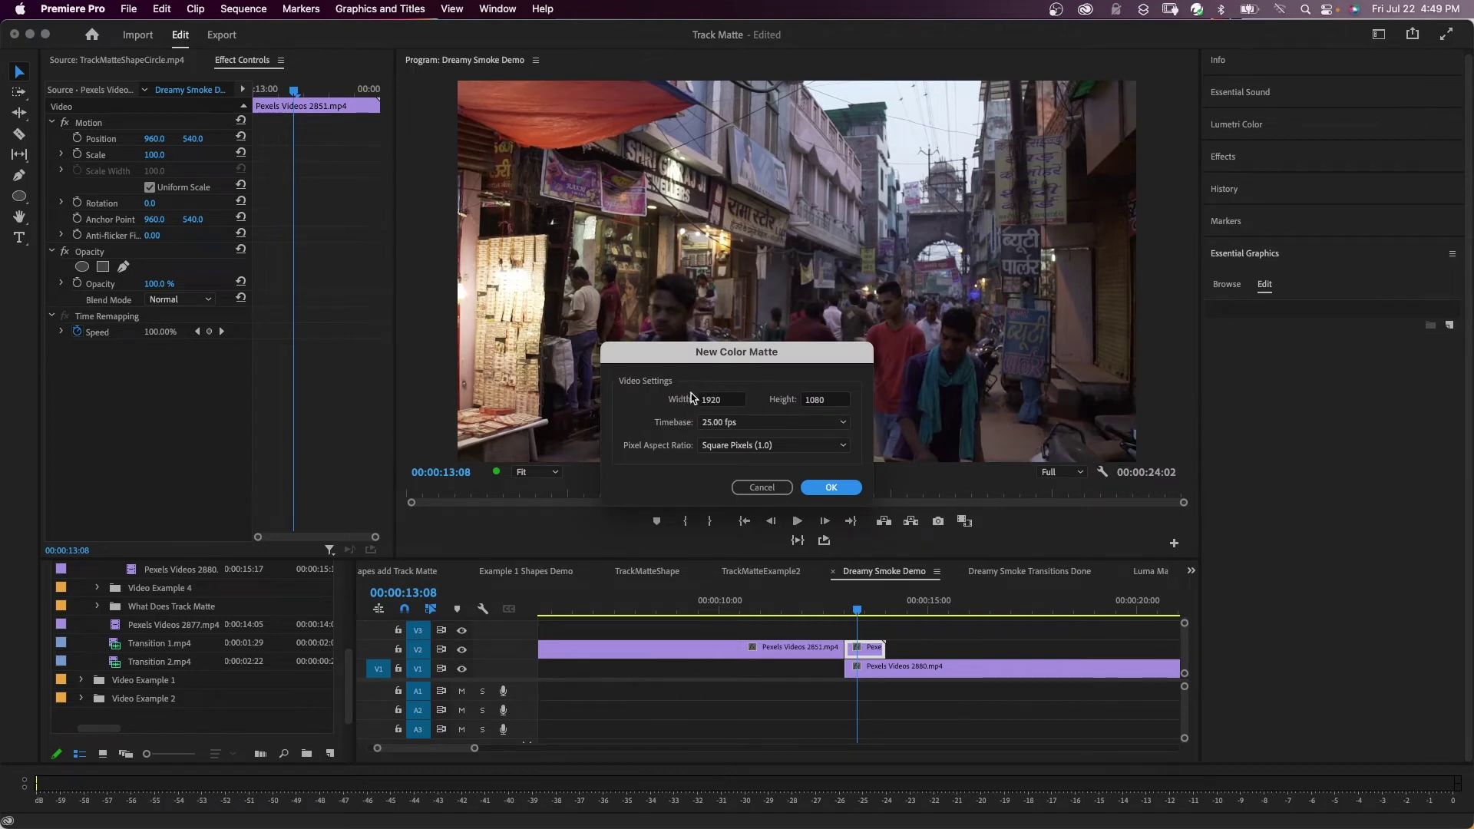
pyautogui.click(817, 488)
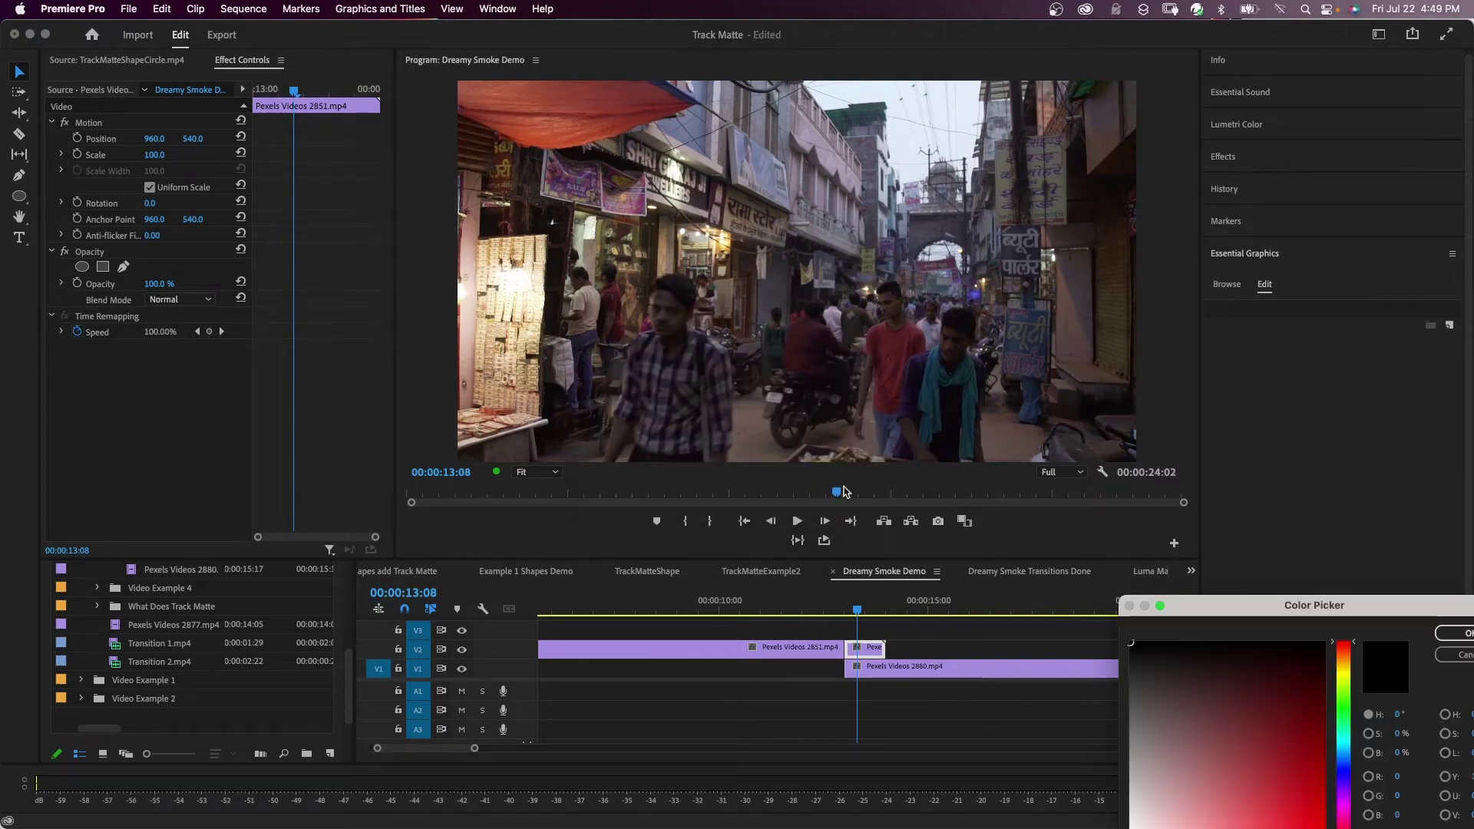
pyautogui.moveTo(698, 390); pyautogui.dragTo(563, 277)
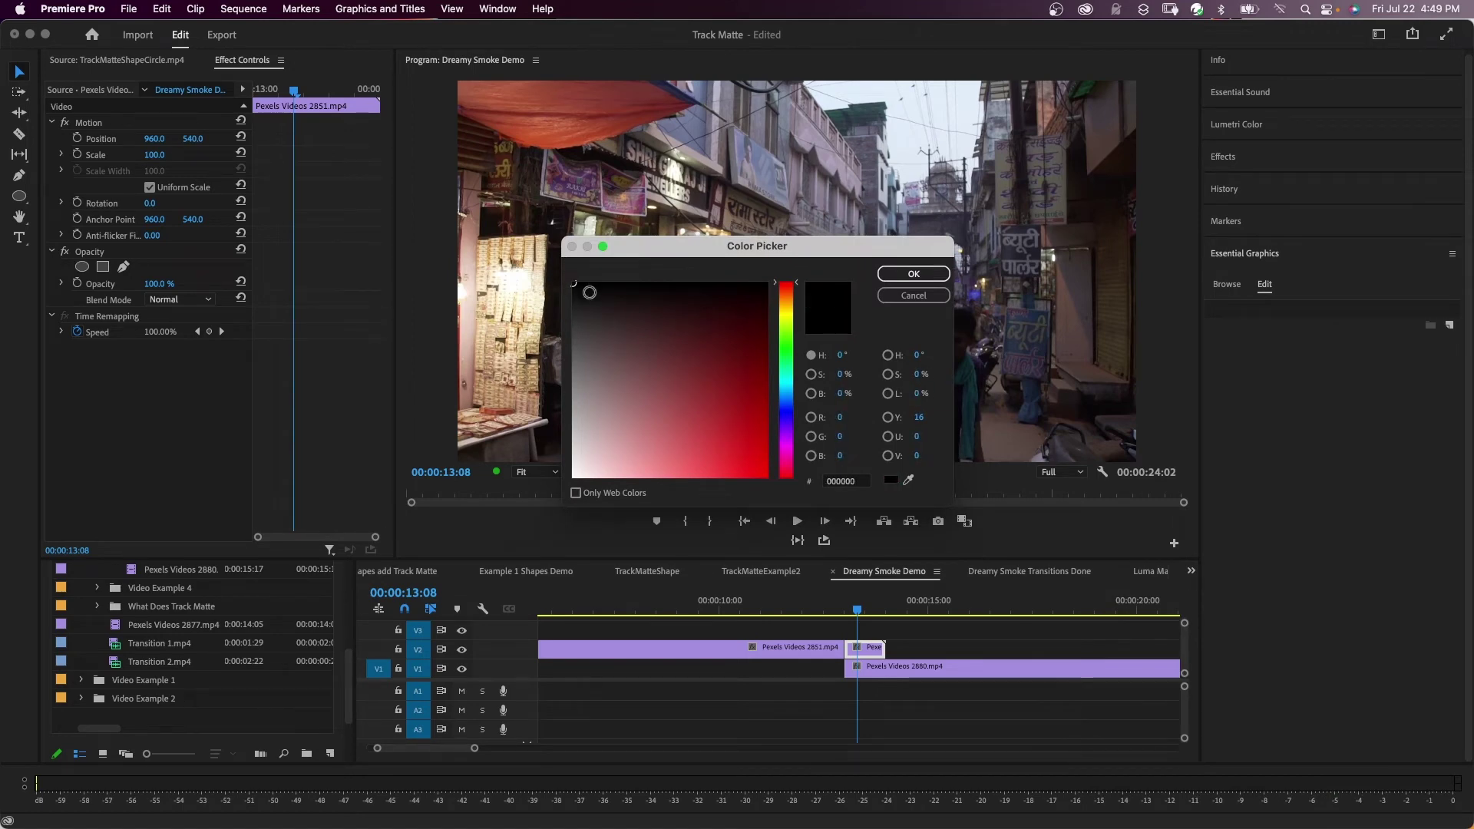
pyautogui.click(911, 275)
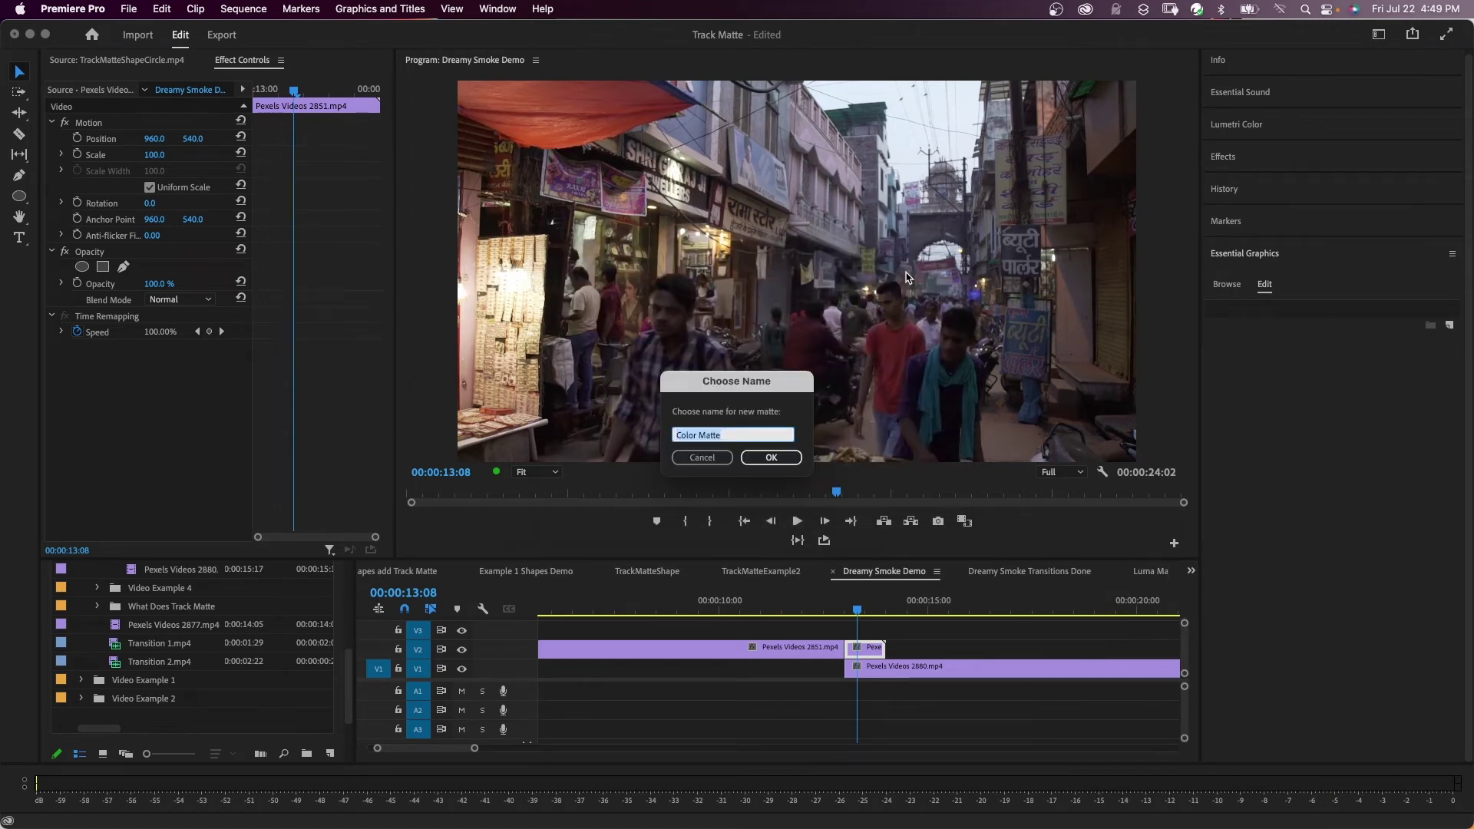
pyautogui.click(747, 459)
# Step: Place Black Color Matte on V3 above the short V2 clip and apply the VR Fractal Noise effect to it
pyautogui.moveTo(173, 582); pyautogui.dragTo(849, 631)
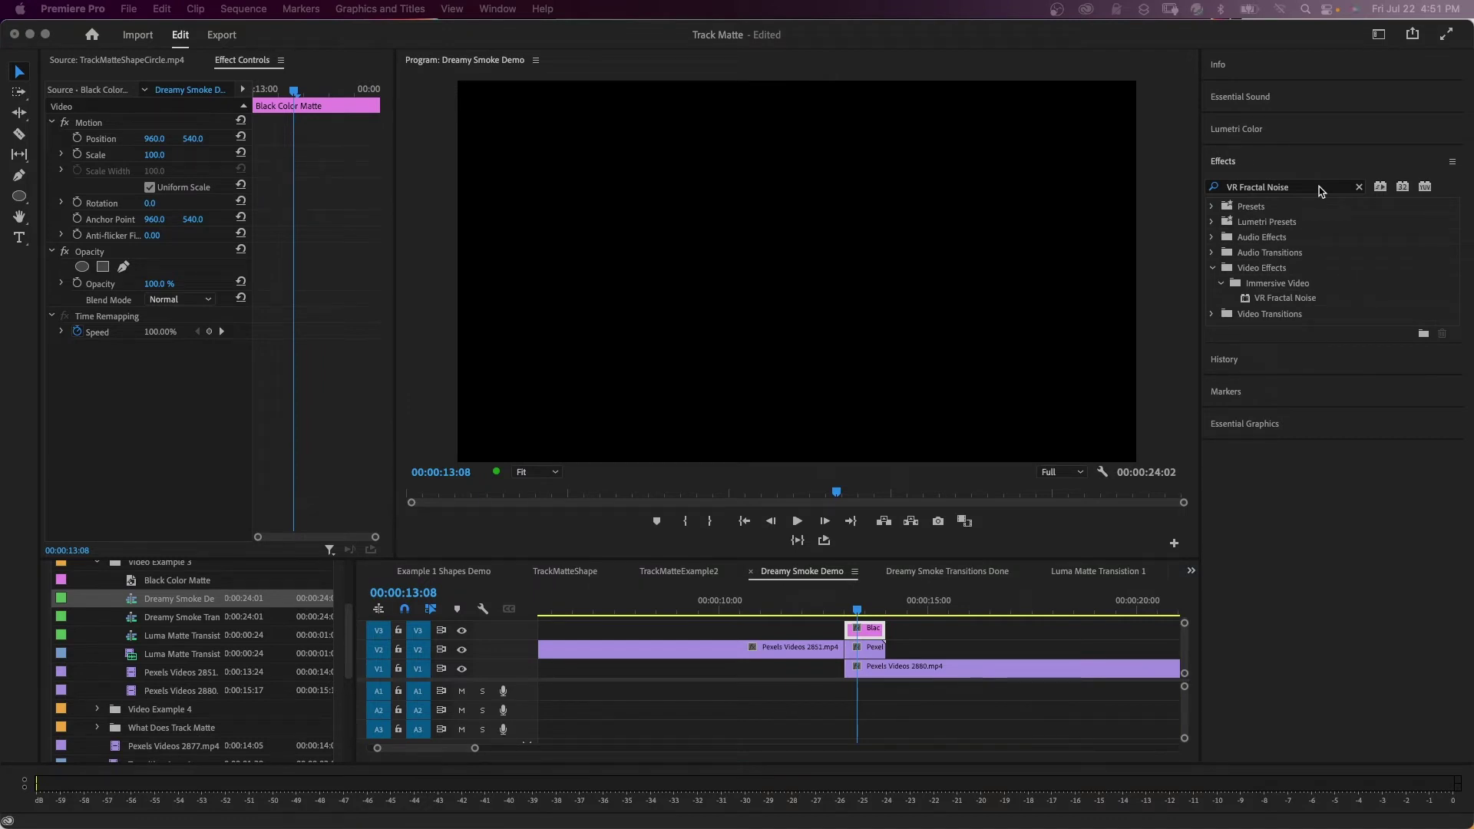
pyautogui.moveTo(1286, 298); pyautogui.dragTo(869, 631)
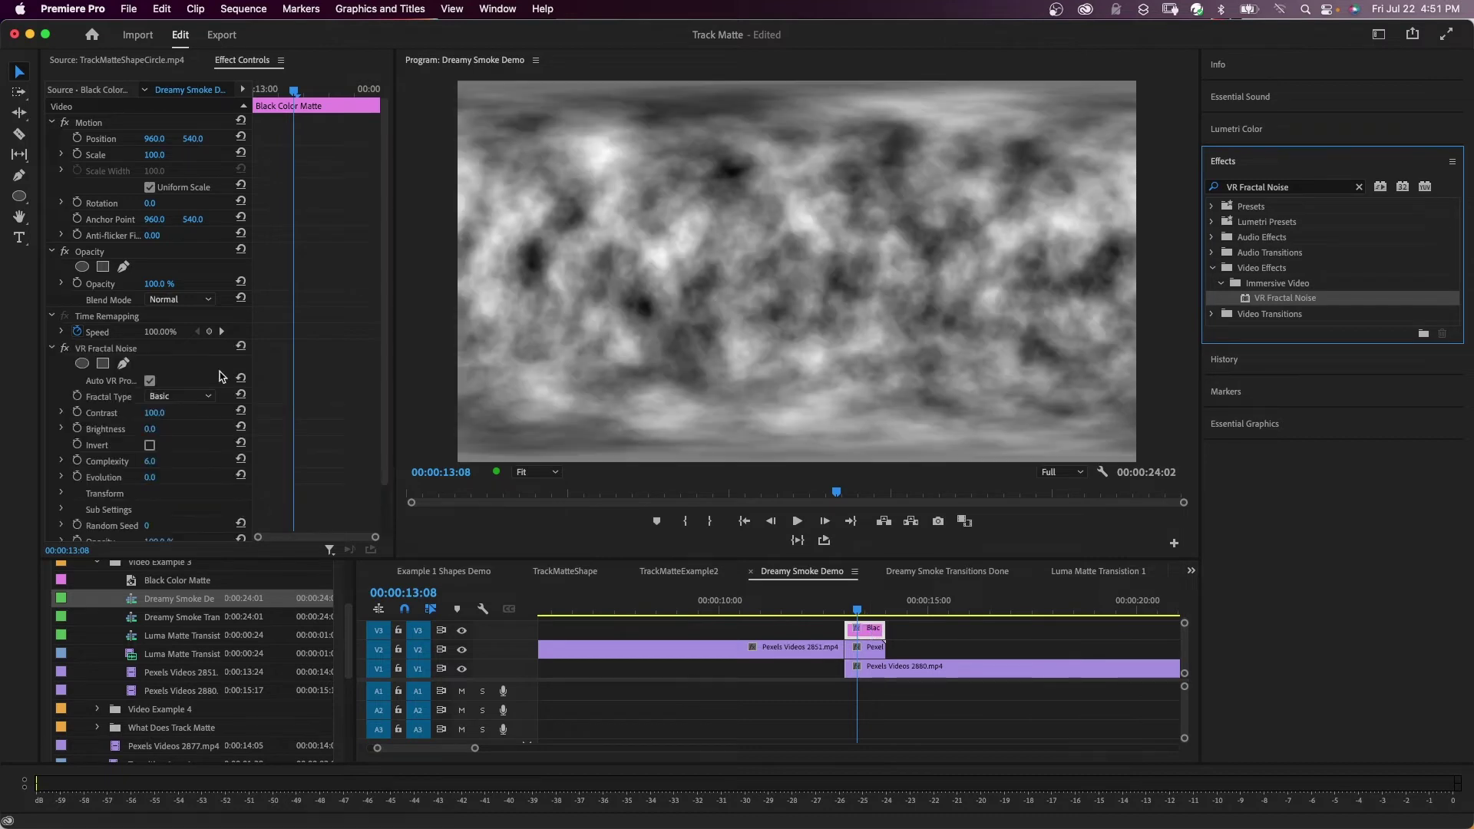
# Step: Turn off Auto VR Properties, set Frame Layout to Stereoscopic - Over/Under and choose a Turbulent fractal type for the VR Fractal Noise
pyautogui.click(149, 381)
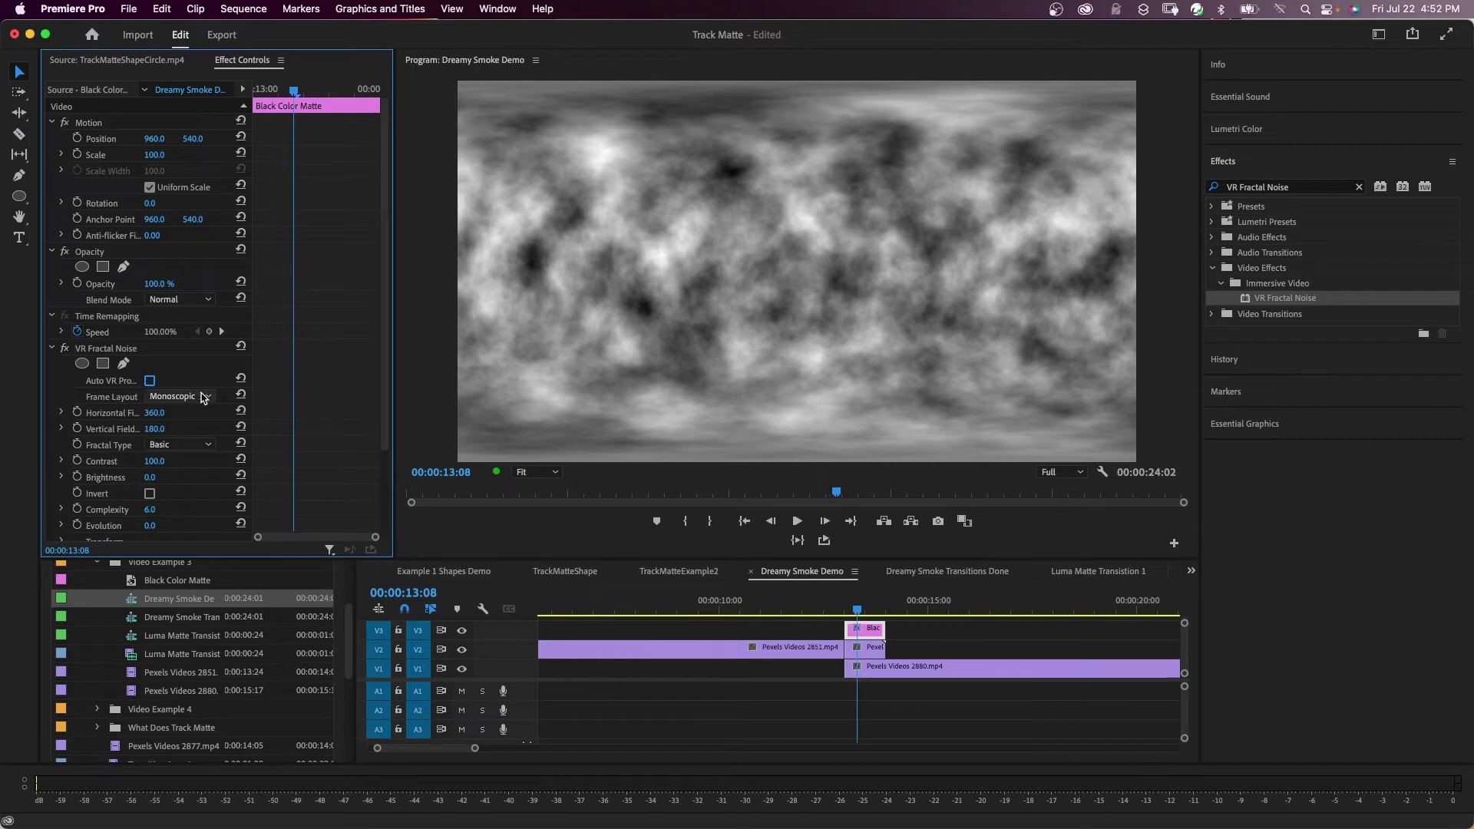
pyautogui.click(198, 396)
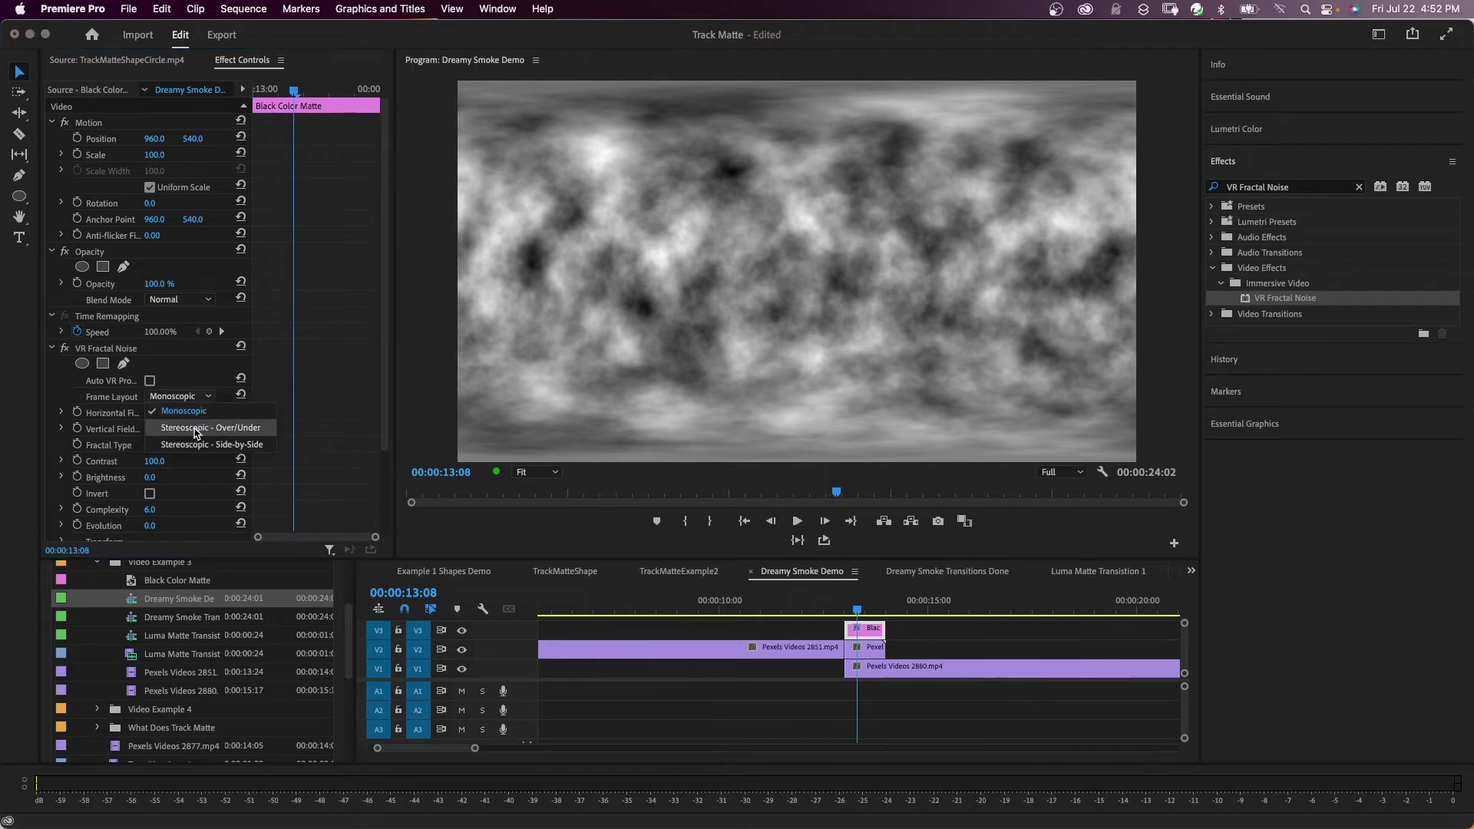
pyautogui.click(197, 429)
pyautogui.click(209, 446)
pyautogui.click(191, 477)
pyautogui.scroll(-3, 192, 478)
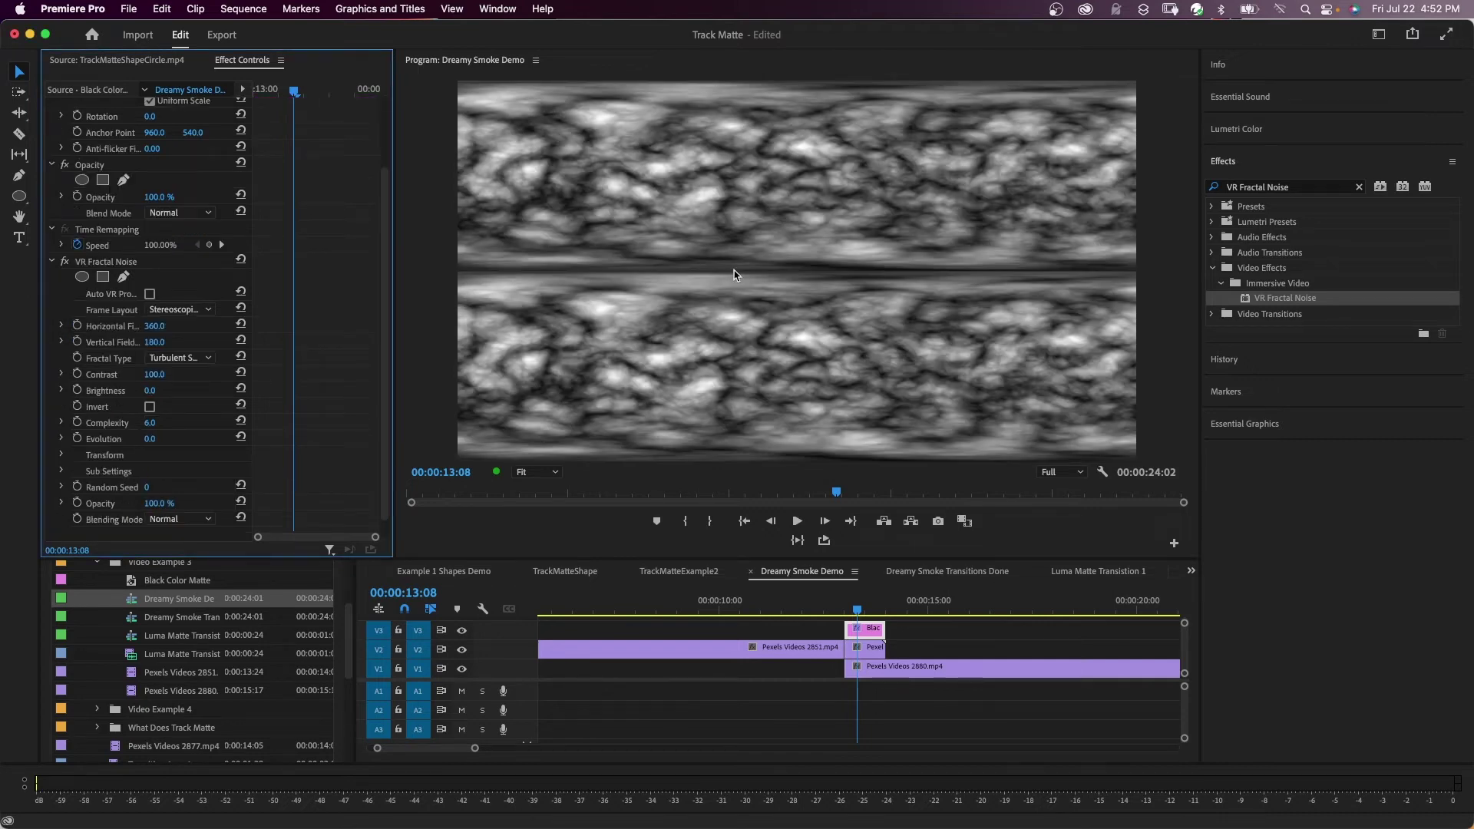
# Step: Enable keyframing for the VR Fractal Noise Brightness, Complexity and Evolution at the matte's start, 00:00:13:00
pyautogui.moveTo(296, 92); pyautogui.dragTo(255, 91)
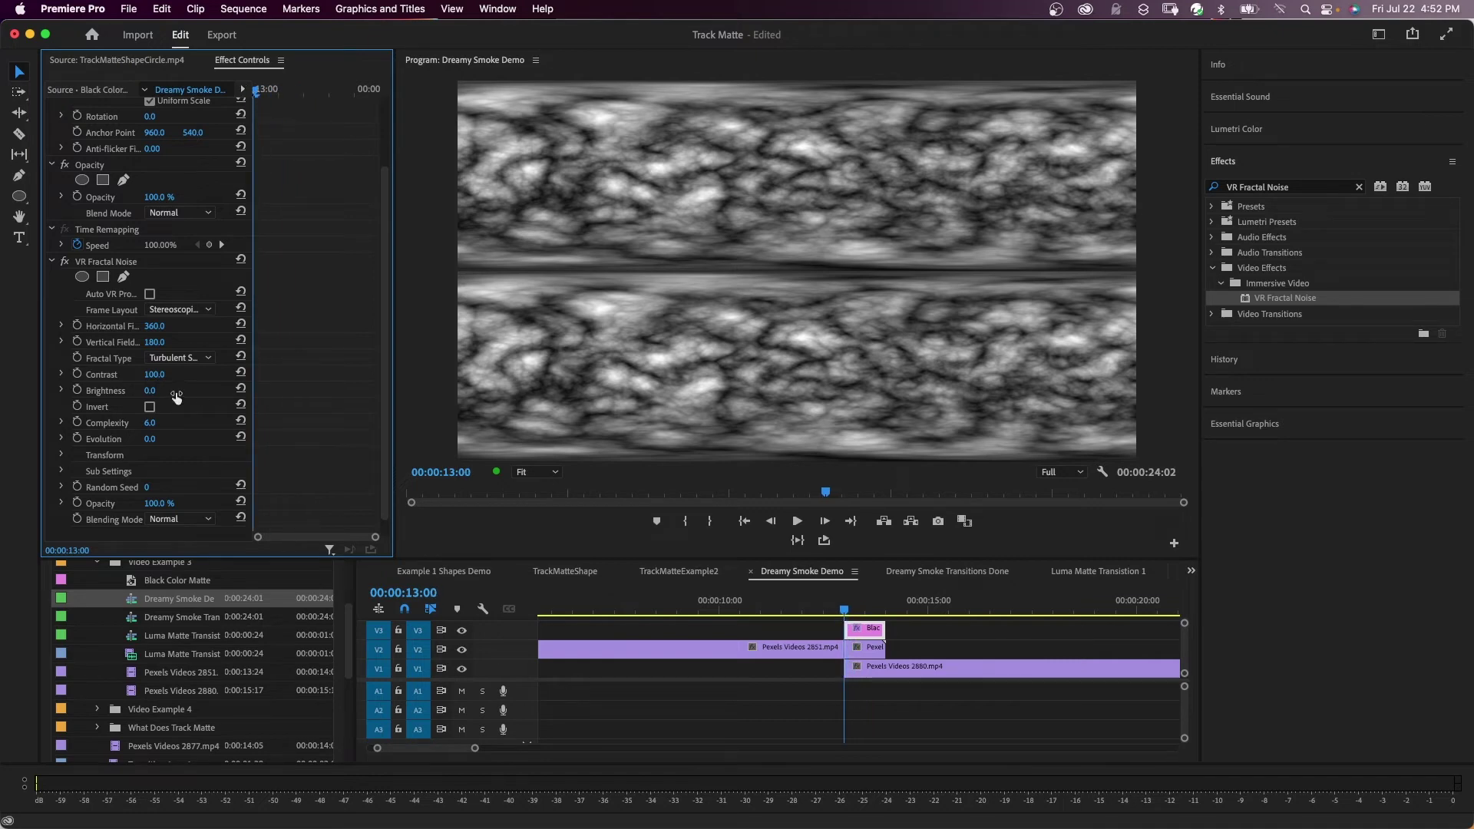
pyautogui.click(78, 391)
pyautogui.click(77, 423)
pyautogui.click(77, 439)
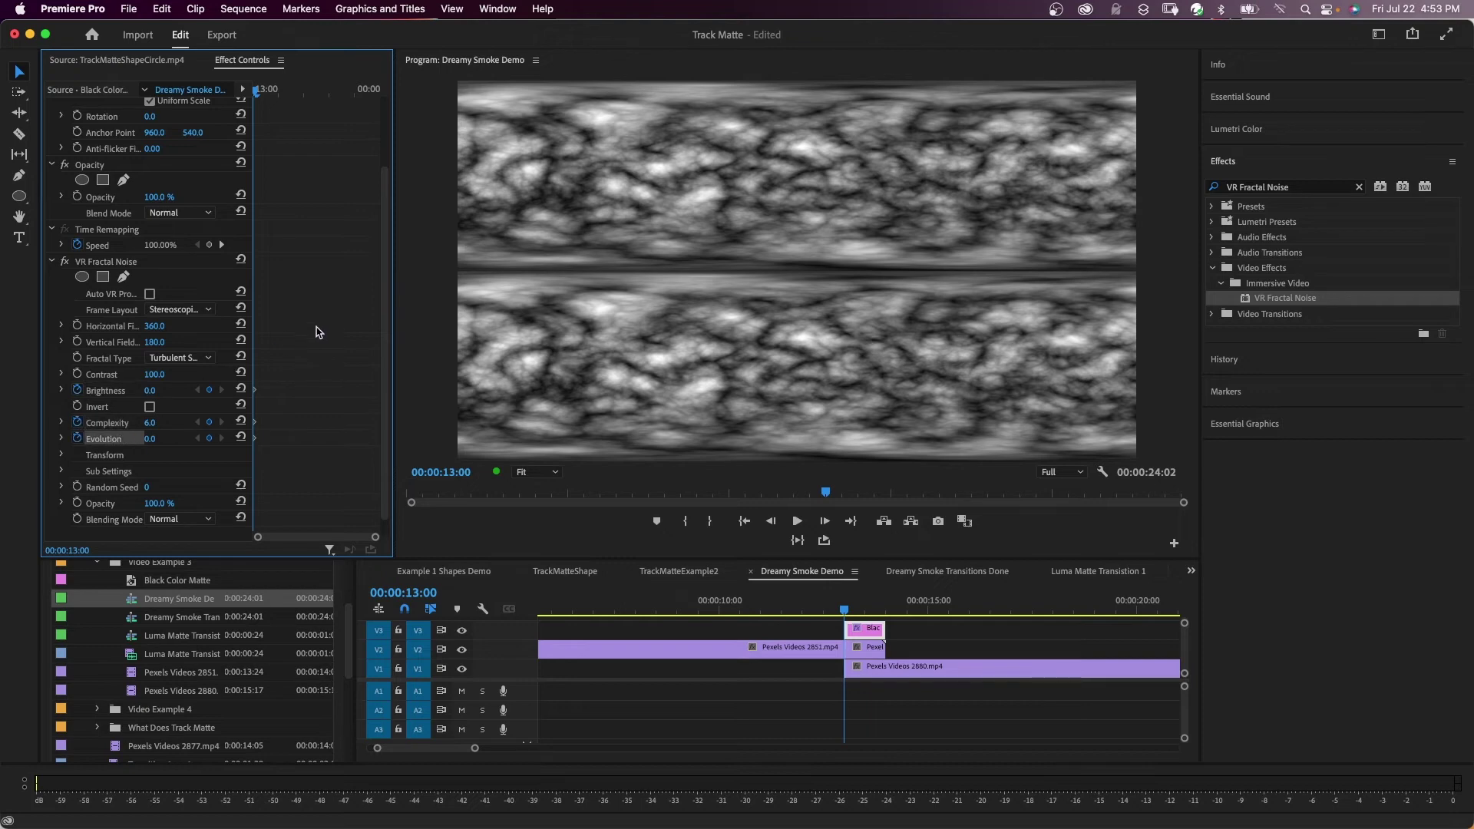
# Step: Set the starting keyframe values of the fractal noise to Brightness -100 and Complexity 1
pyautogui.click(170, 389)
pyautogui.write('-100')
pyautogui.press('Return')
pyautogui.click(165, 421)
pyautogui.write('1')
pyautogui.press('Tab')
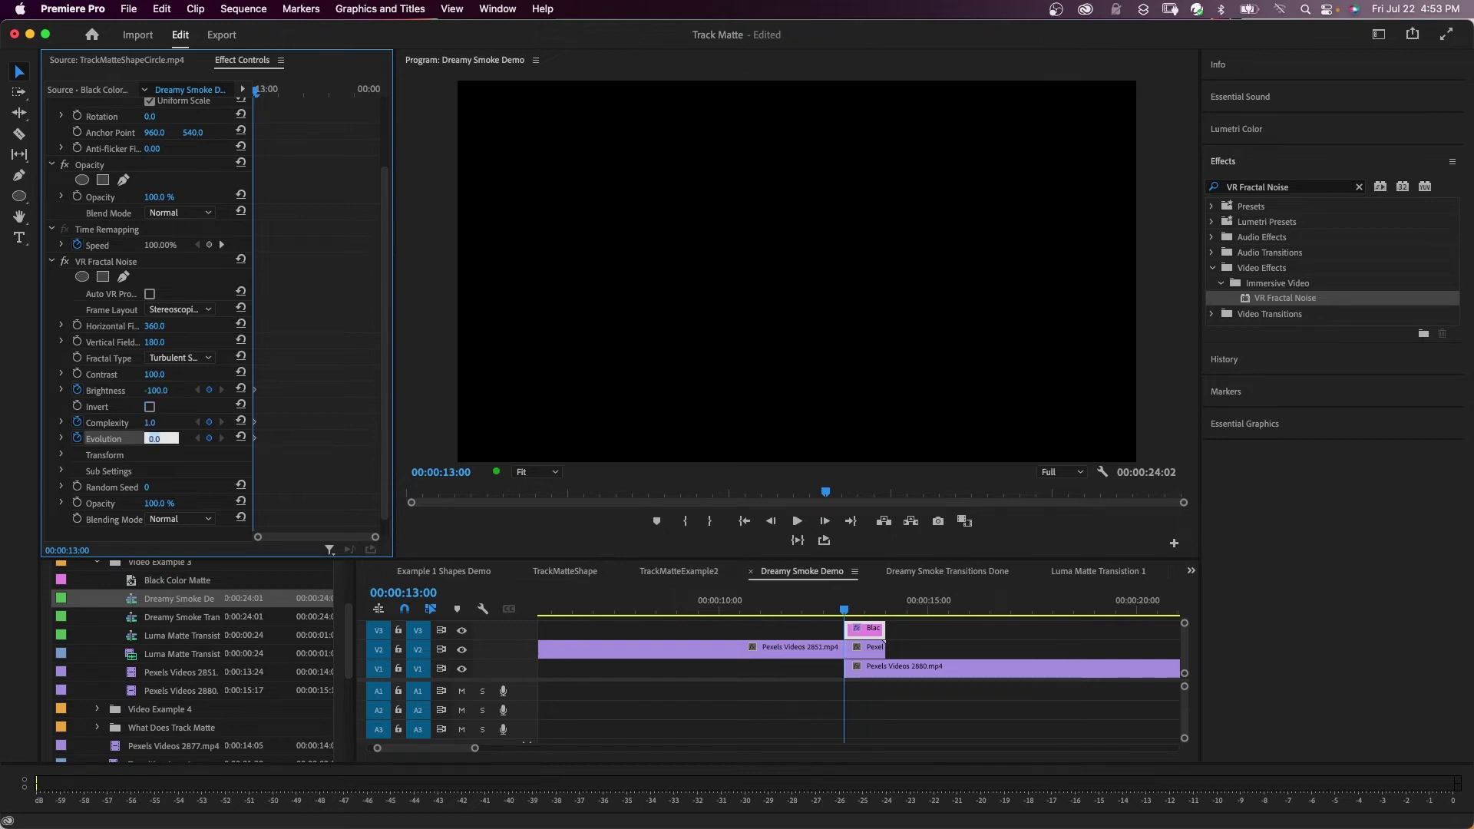
# Step: Add end keyframes at 00:00:13:24 with Brightness 100, Complexity 10 and a higher Evolution value
pyautogui.click(376, 116)
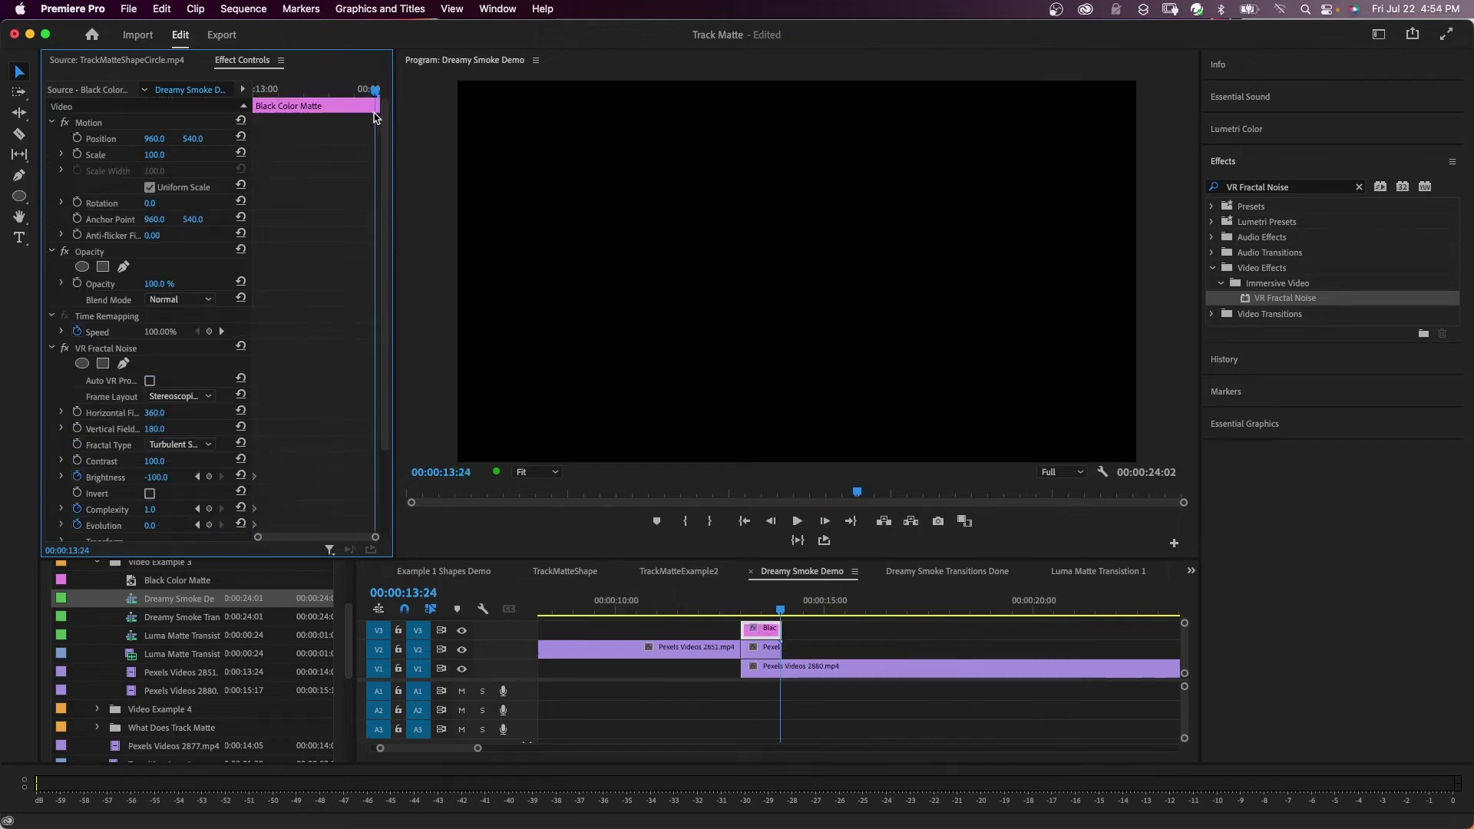
pyautogui.click(166, 476)
pyautogui.write('100')
pyautogui.click(165, 508)
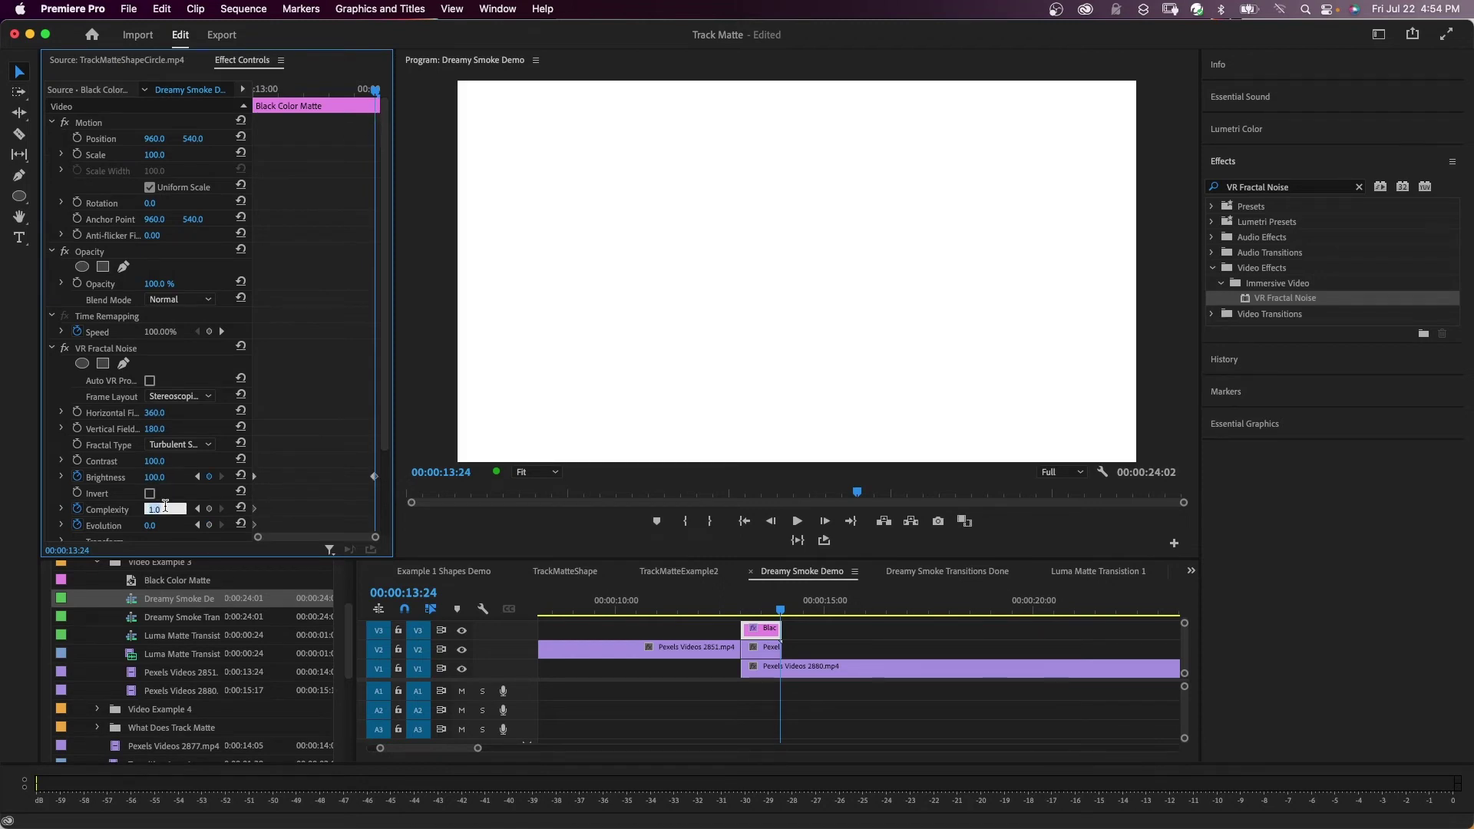
pyautogui.write('10')
pyautogui.press('Tab')
pyautogui.write('29')
# Step: Apply the Track Matte Key effect to the short V2 clip beneath the black color matte
pyautogui.hscroll(-1, 781, 641)
pyautogui.click(790, 656)
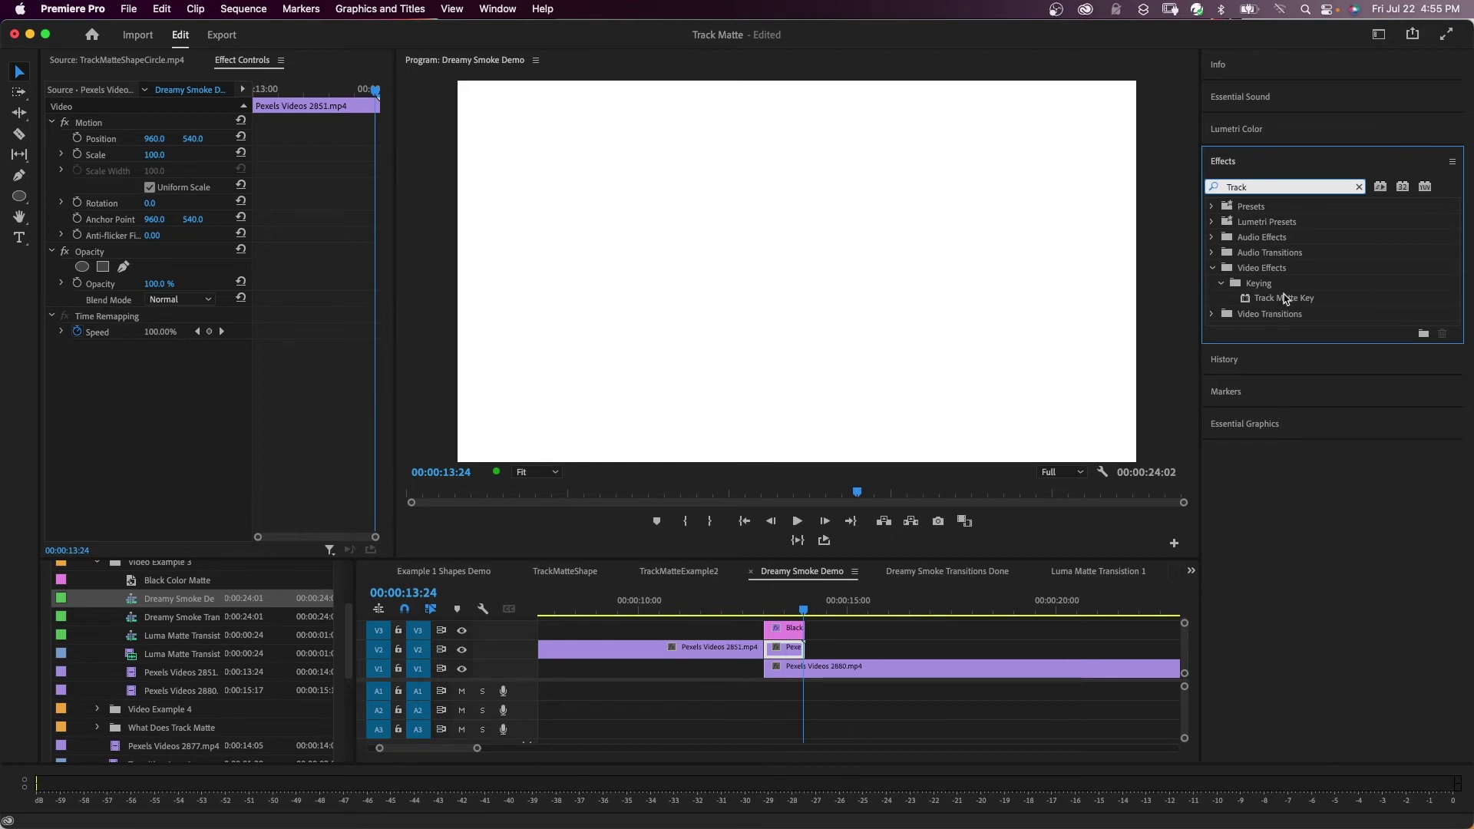
pyautogui.moveTo(1286, 300); pyautogui.dragTo(795, 651)
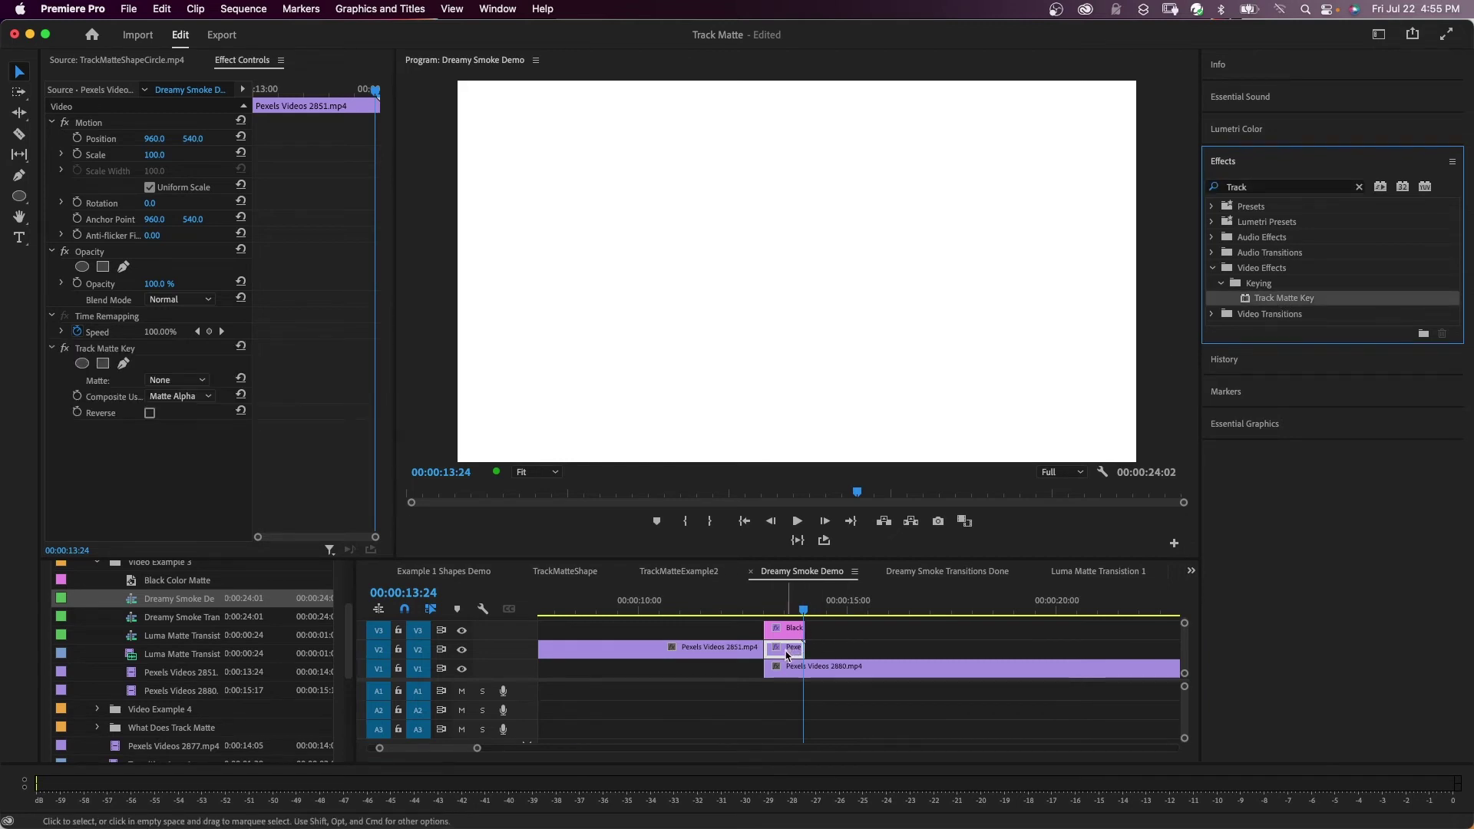
pyautogui.click(784, 652)
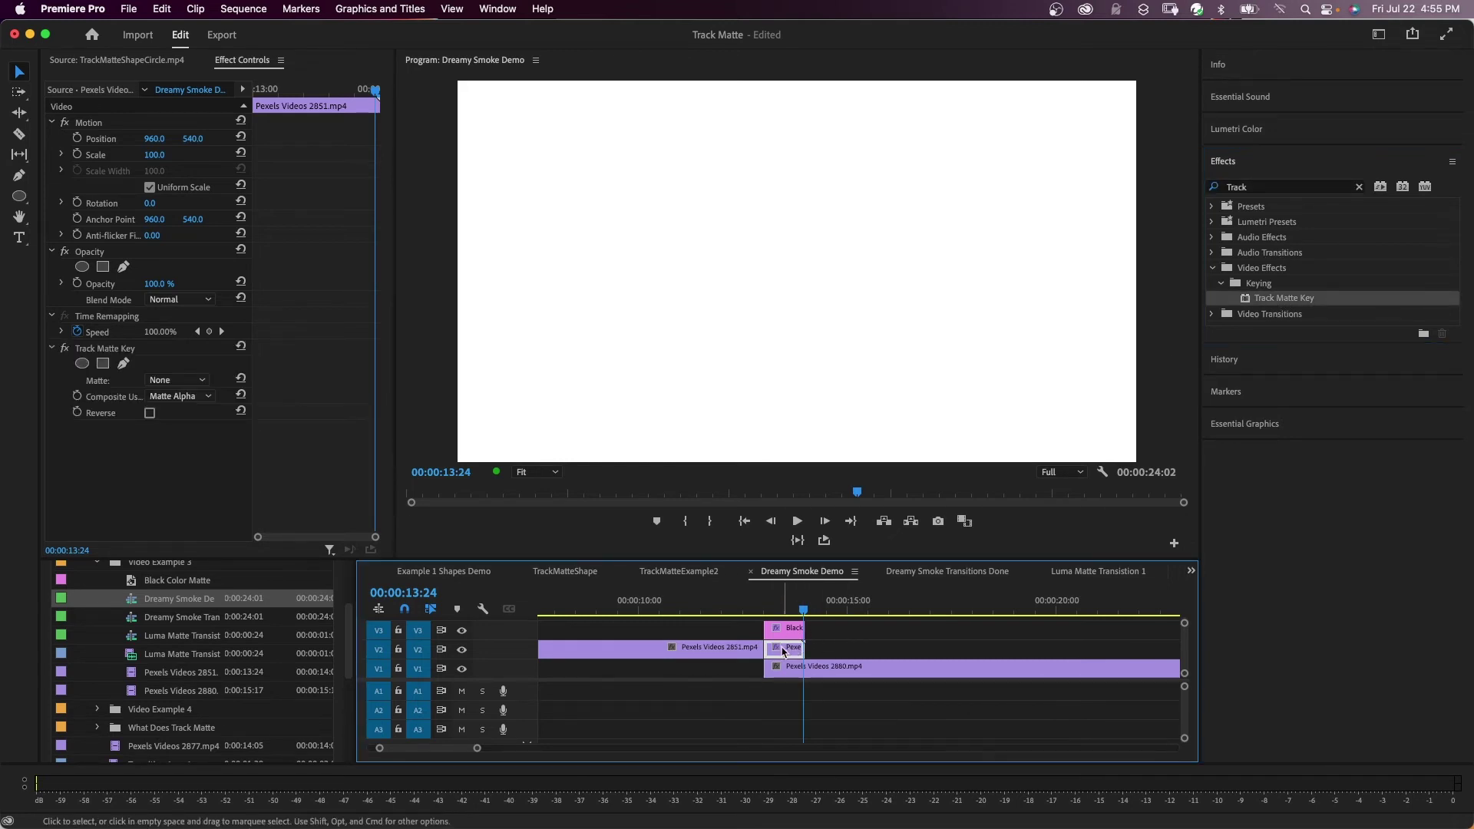
# Step: Set the Track Matte Key to Matte Video 3, Matte Luma compositing and Reverse on, and play the smoke transition
pyautogui.click(177, 380)
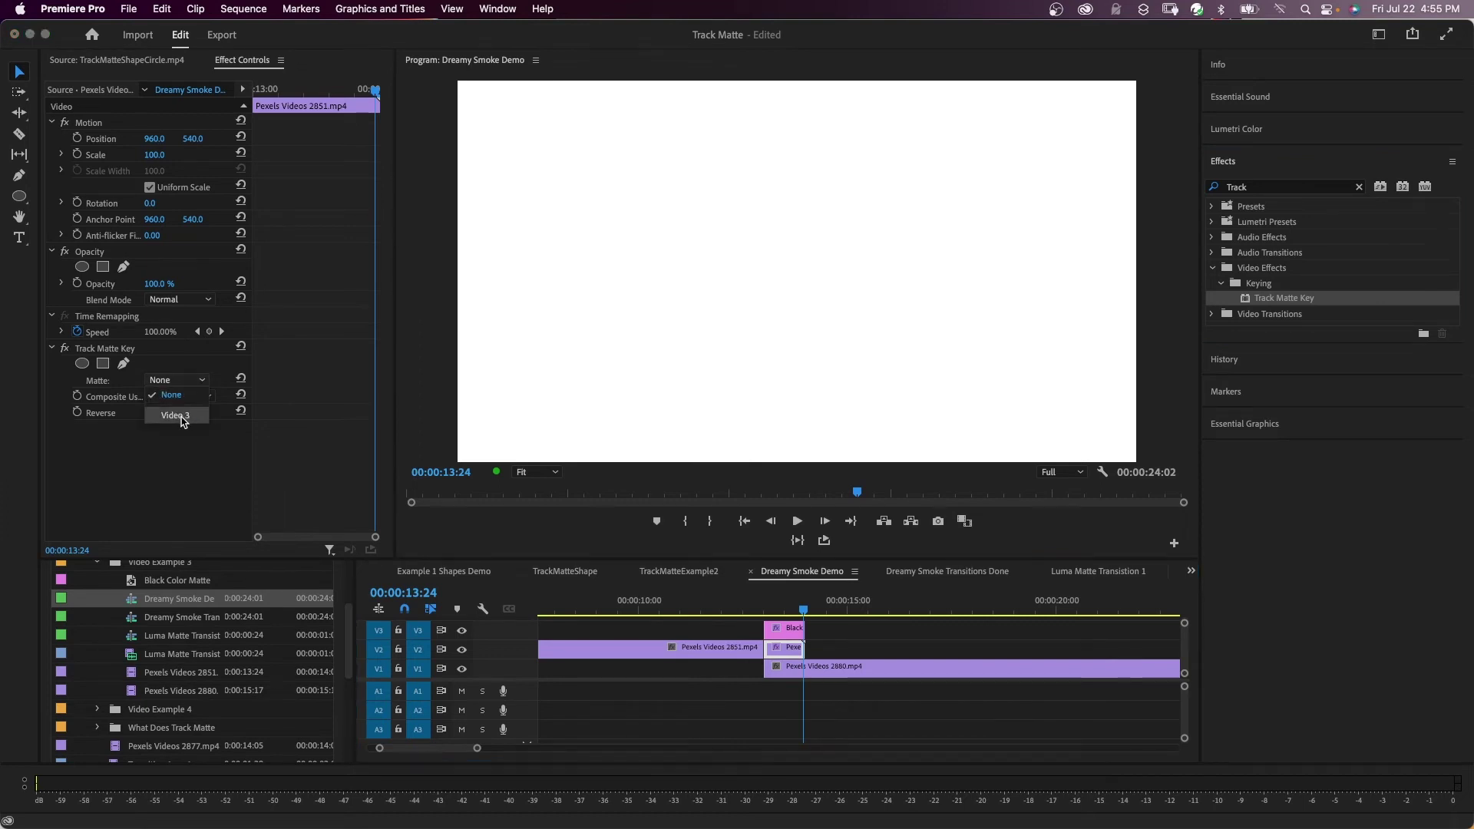
pyautogui.click(177, 415)
pyautogui.click(207, 397)
pyautogui.click(192, 428)
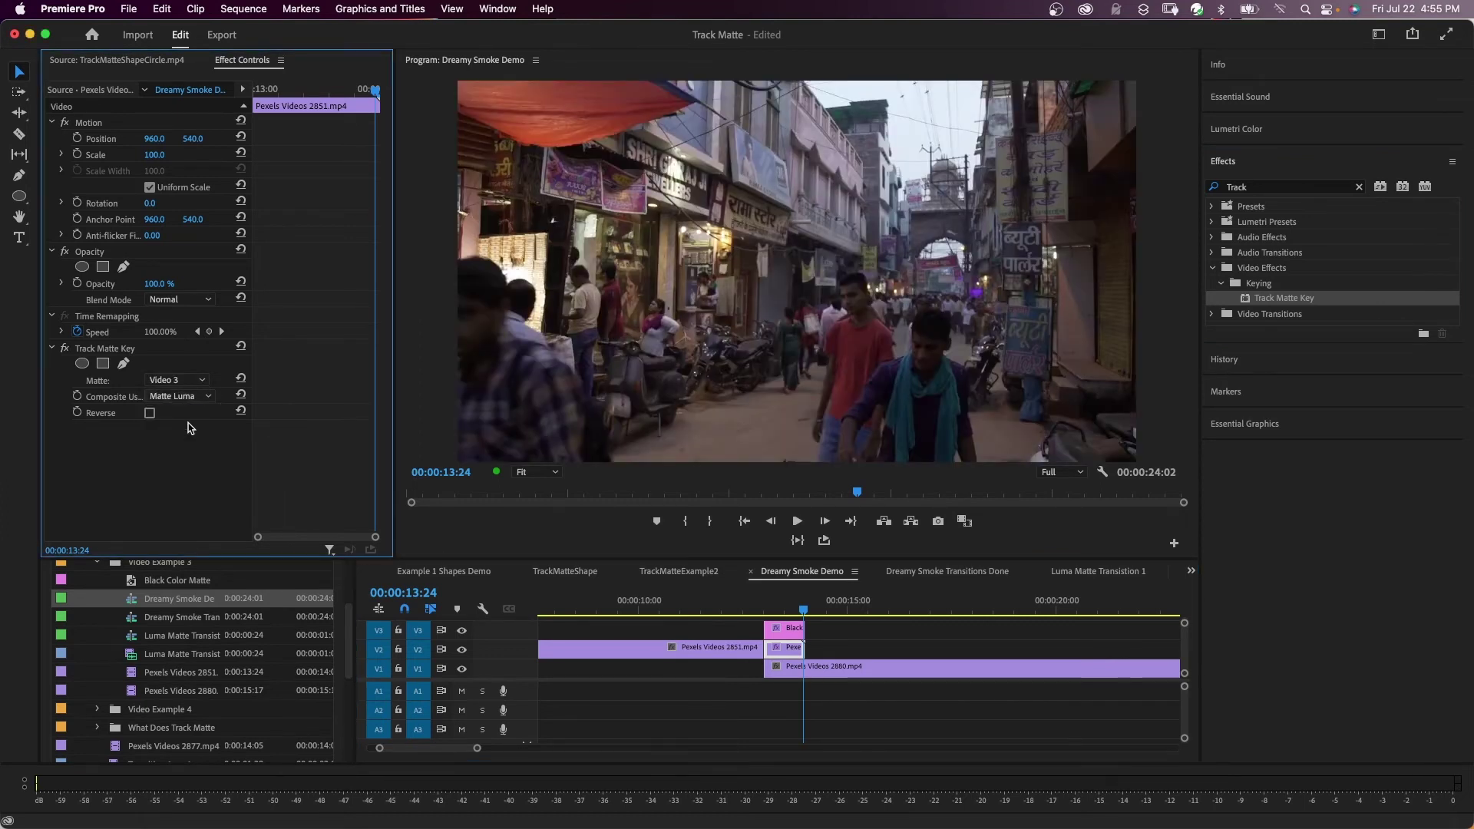
pyautogui.click(150, 413)
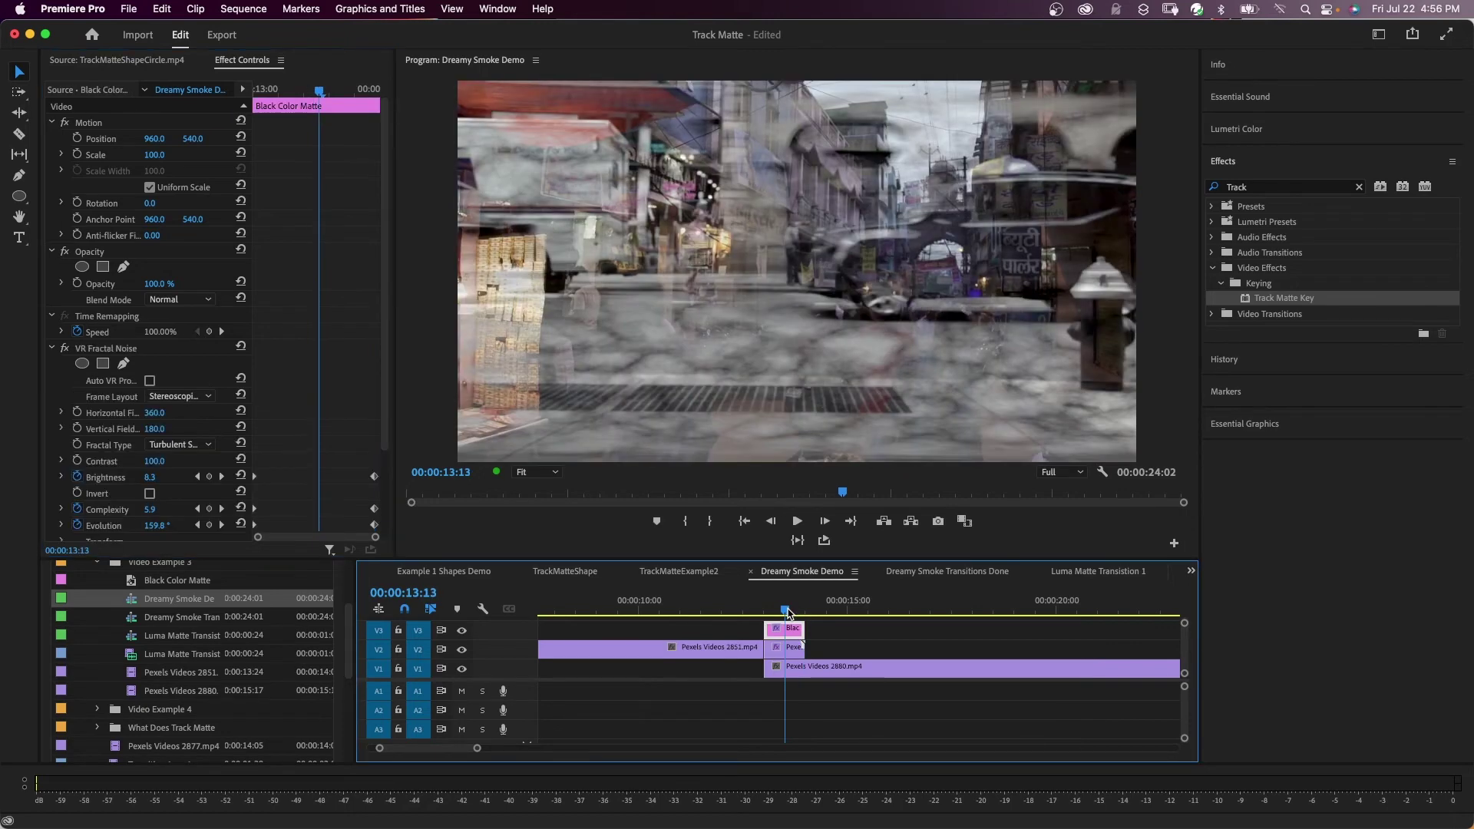
pyautogui.moveTo(792, 611); pyautogui.dragTo(747, 611)
pyautogui.press('space')
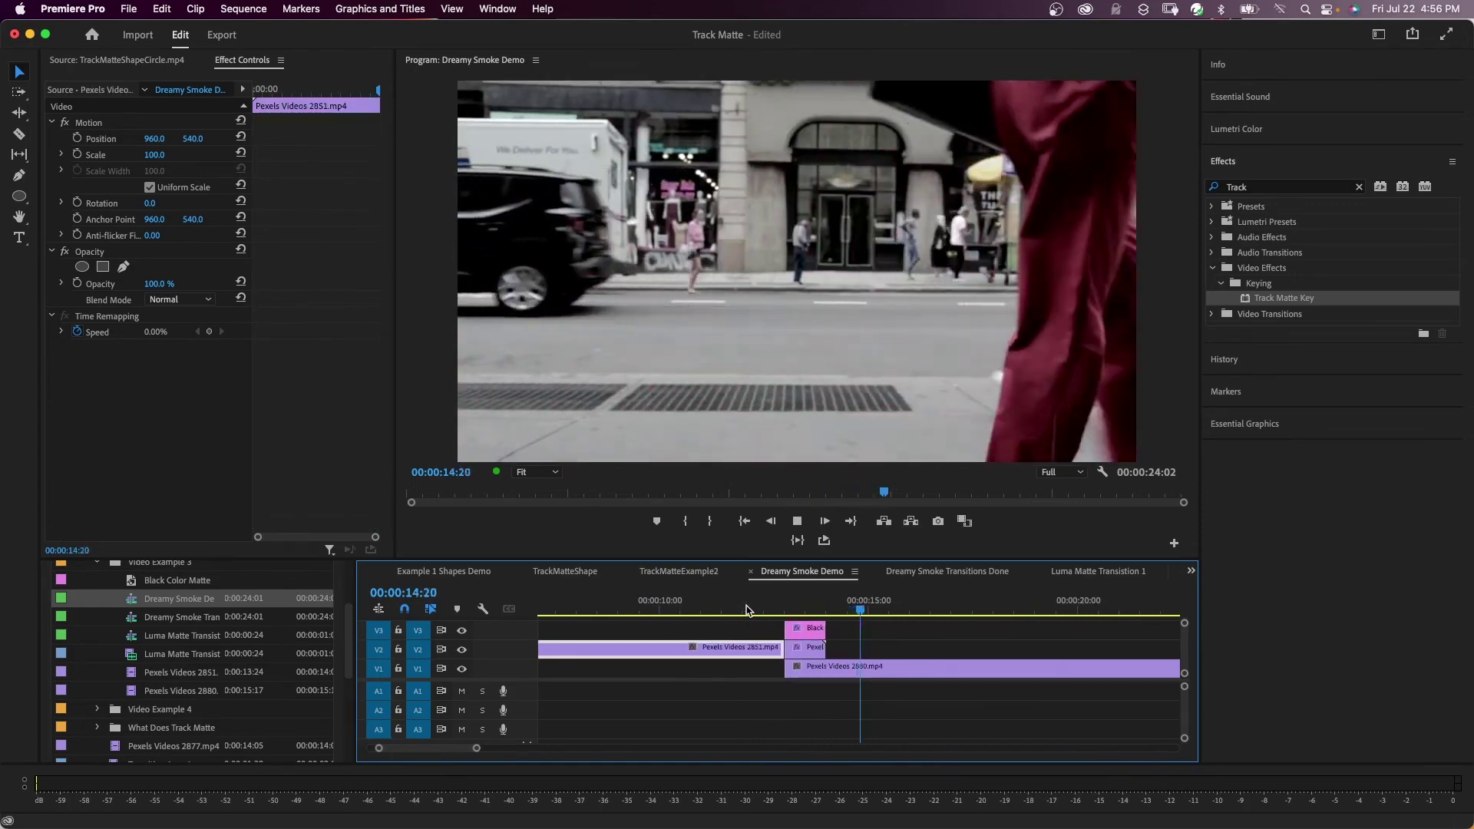
# Step: Open the Luma Matte Transistion 1 sequence and view its export settings without exporting
pyautogui.doubleClick(182, 617)
pyautogui.doubleClick(165, 635)
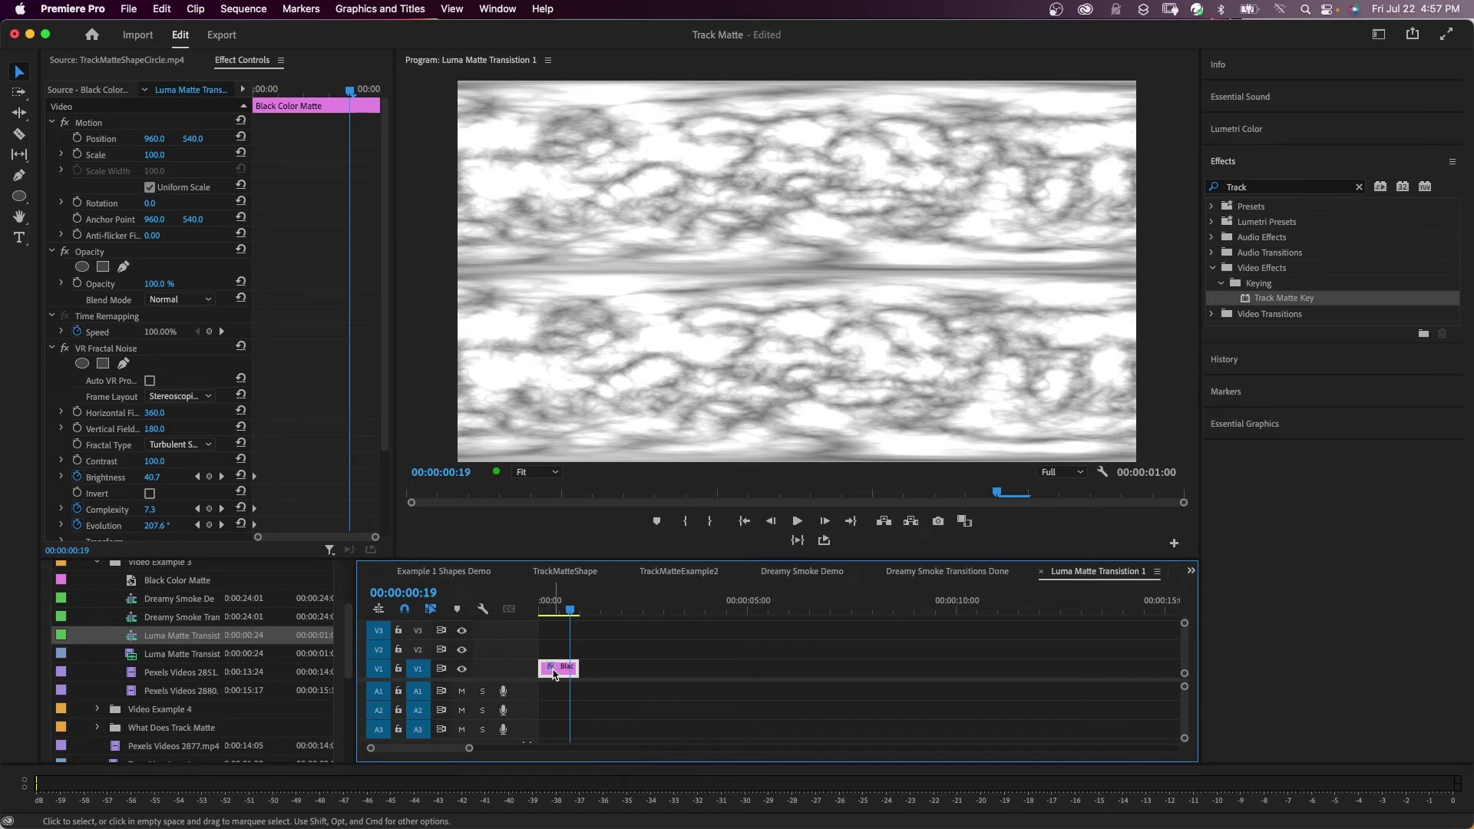
pyautogui.press('super+m')
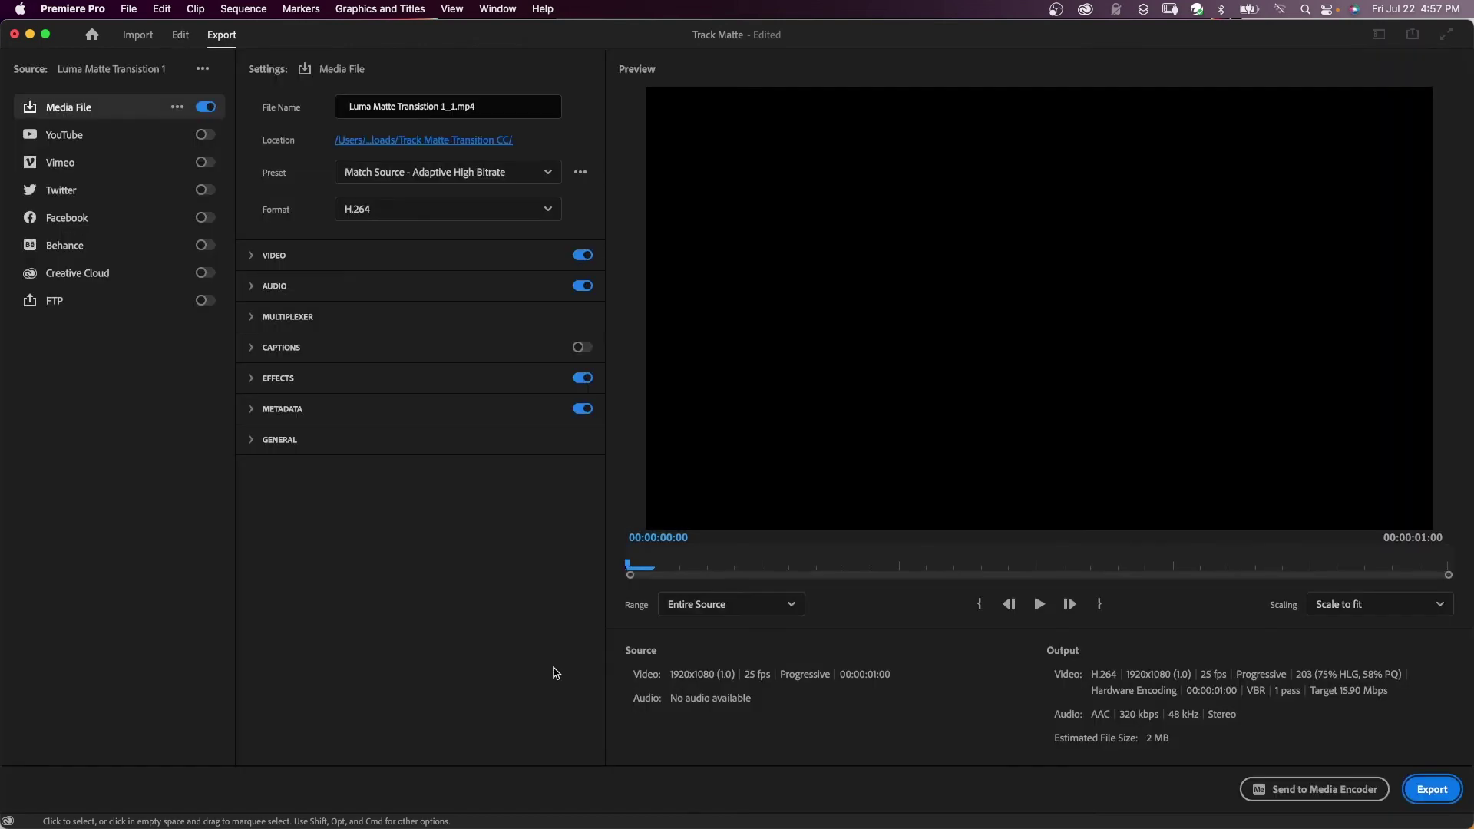
pyautogui.press('Escape')
# Step: Place Luma Matte Transistion 1.mp4 on V3 above the short V2 clip in Dreamy Smoke Transitions Done and scrub toward the transition
pyautogui.moveTo(157, 655); pyautogui.dragTo(858, 636)
pyautogui.click(864, 631)
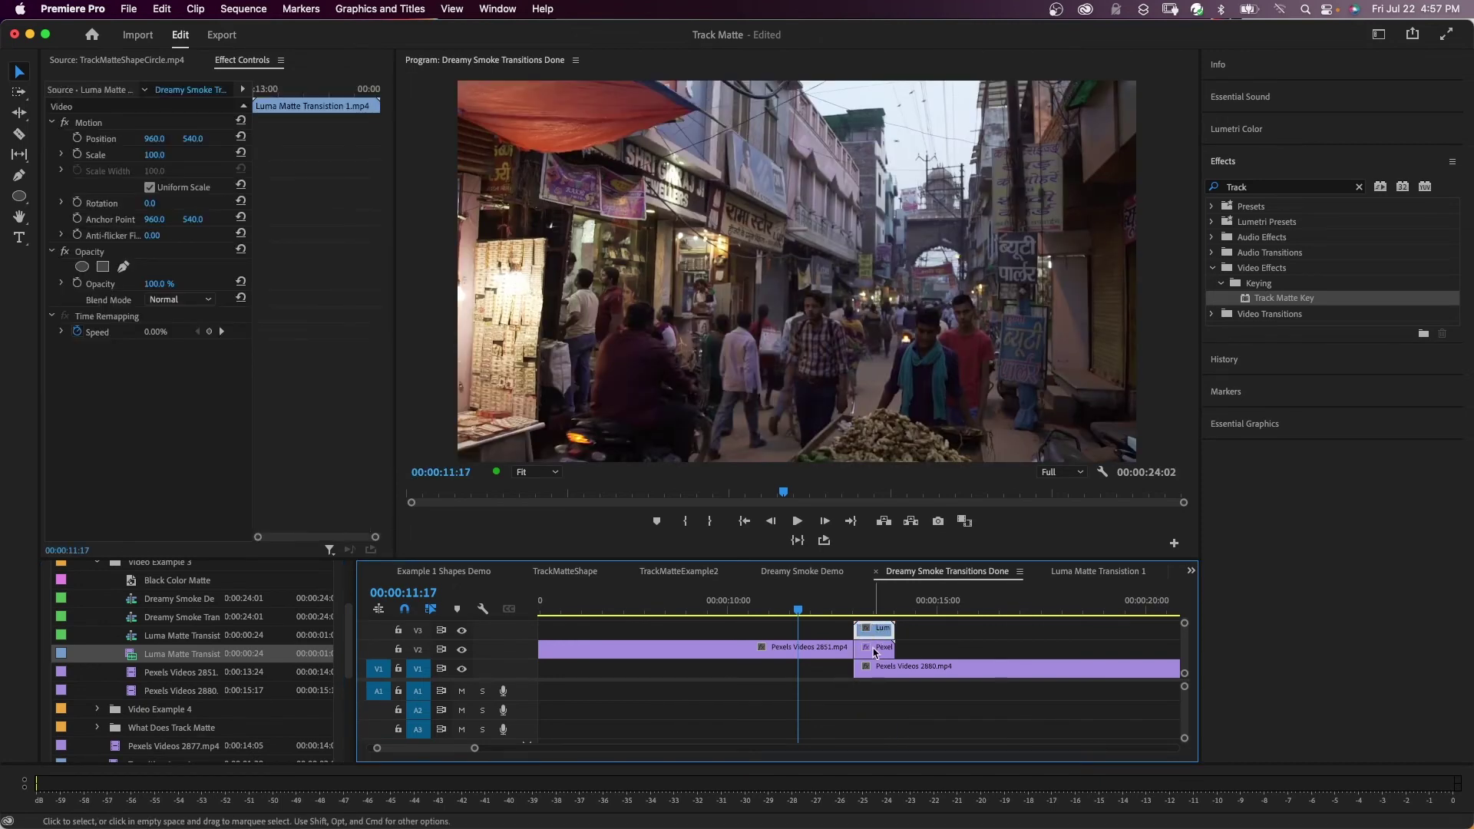
pyautogui.click(875, 652)
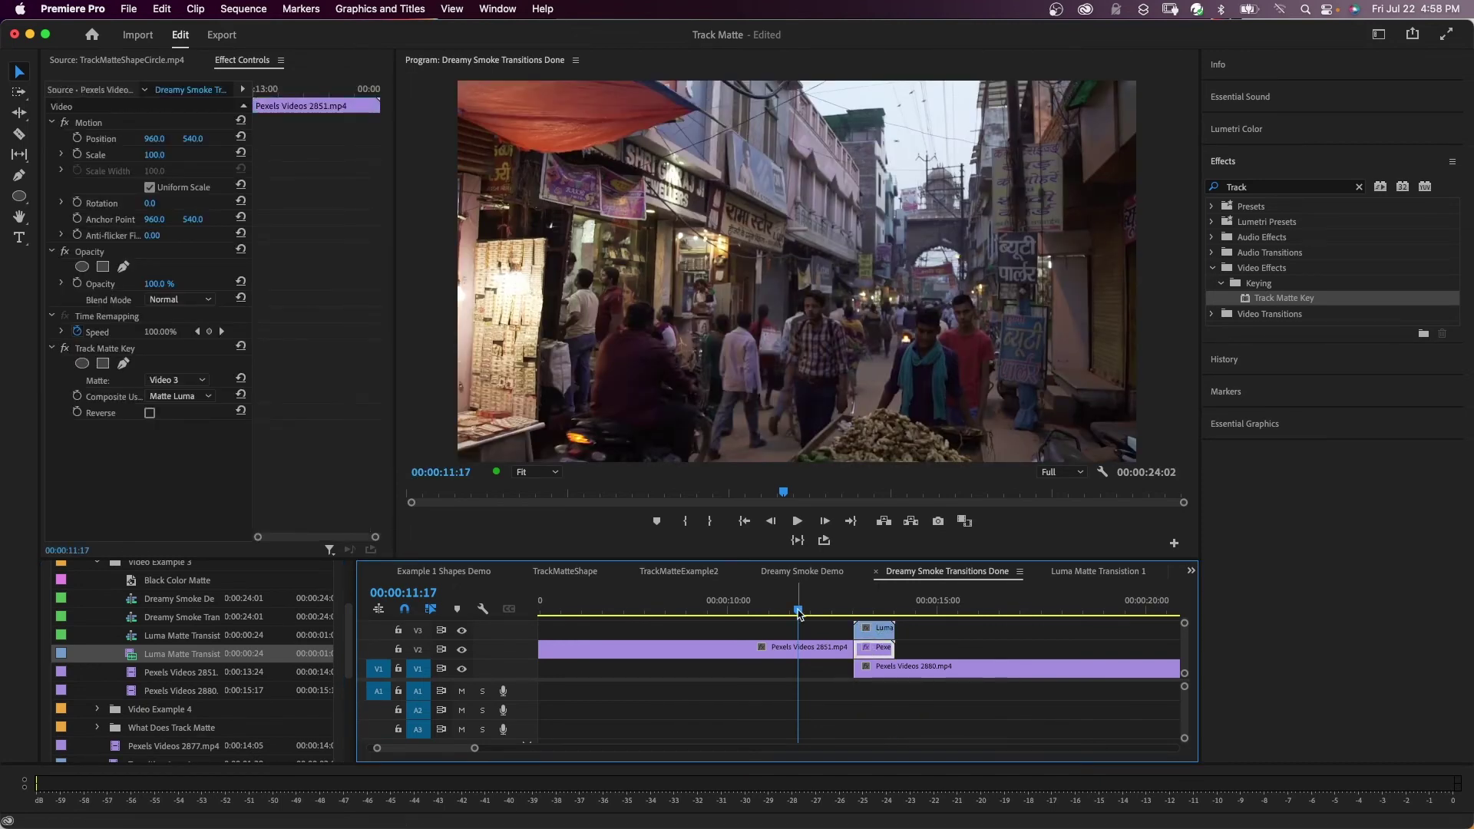
pyautogui.moveTo(799, 615); pyautogui.dragTo(845, 614)
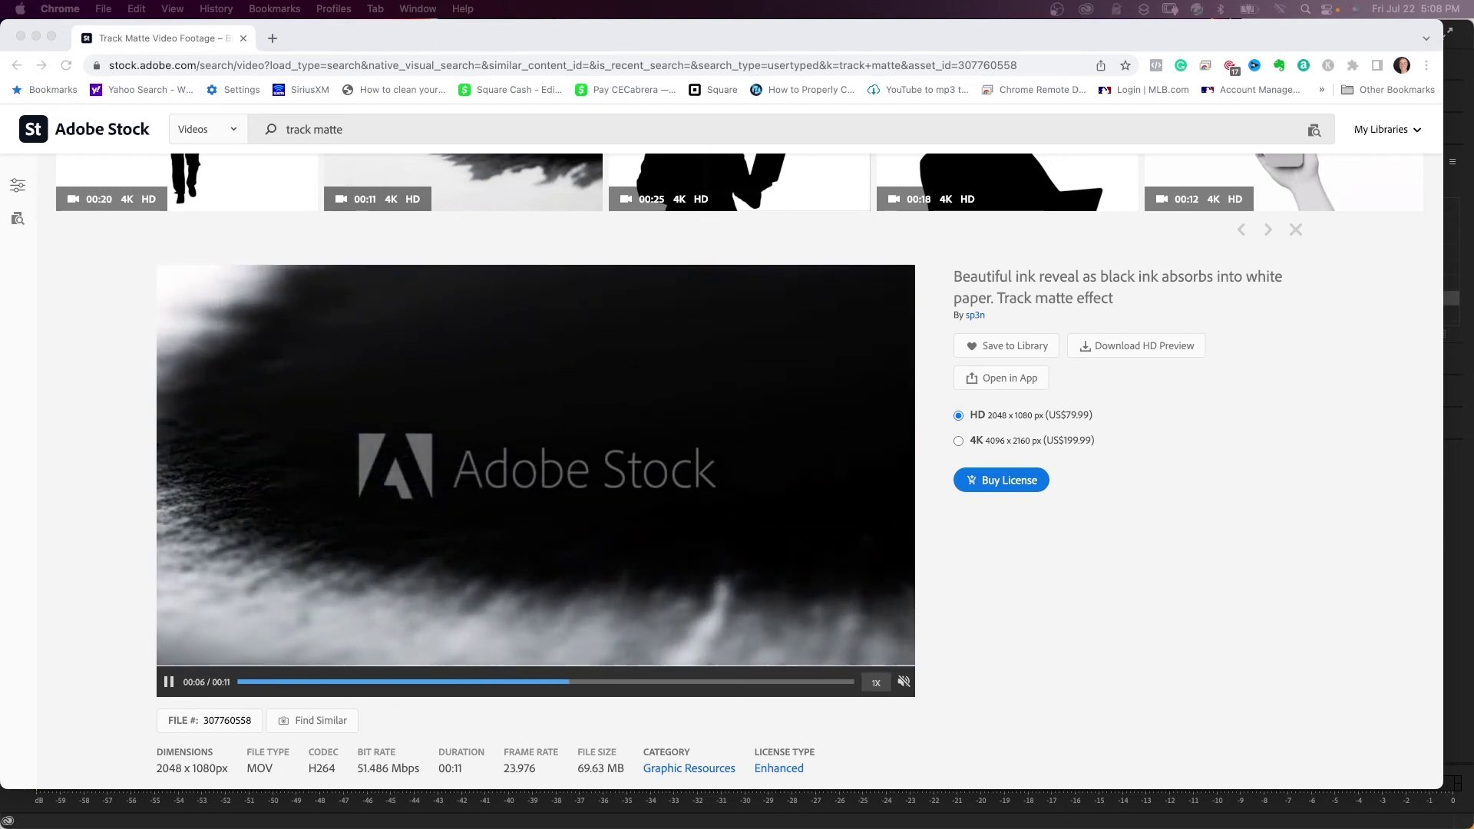
# Step: Switch to Premiere Pro and place the video-luma-matte clip on V3 in TrackMatteDownload, above the short V2 clip, trimmed to end at 00:00:07:09
pyautogui.press('super+Tab')
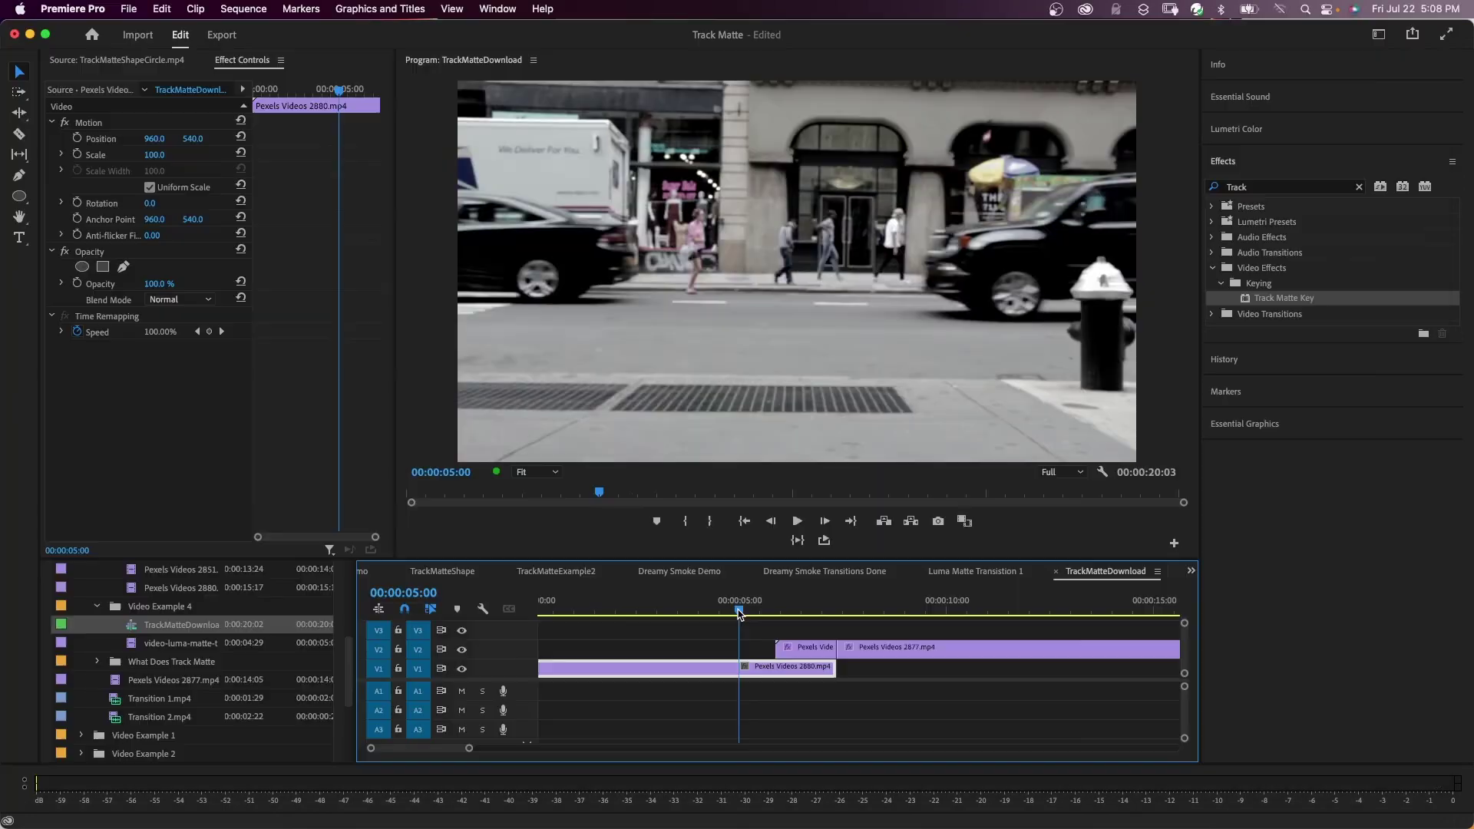
pyautogui.moveTo(793, 621); pyautogui.dragTo(829, 631)
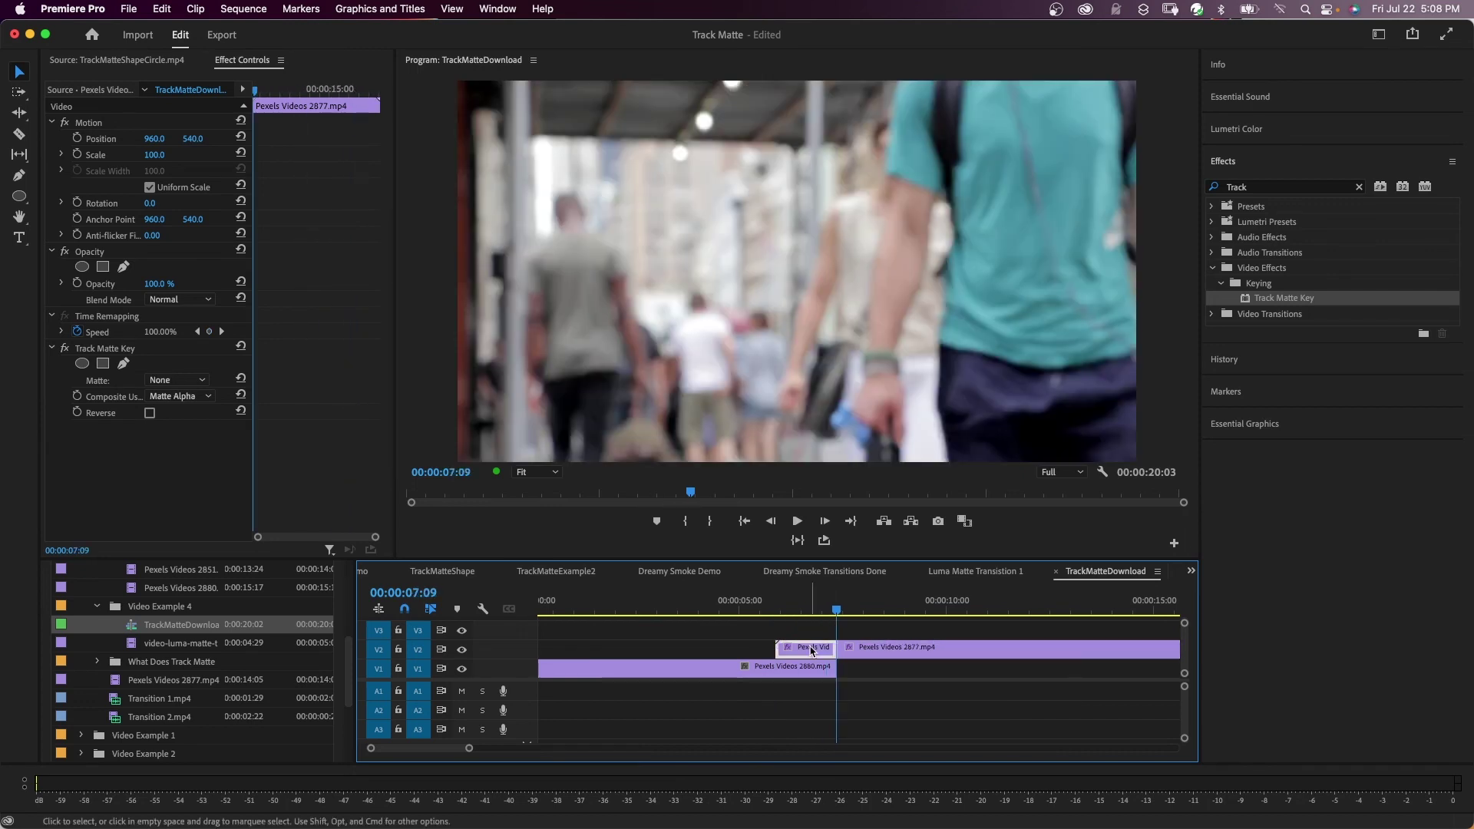
pyautogui.click(156, 643)
pyautogui.moveTo(156, 650); pyautogui.dragTo(783, 628)
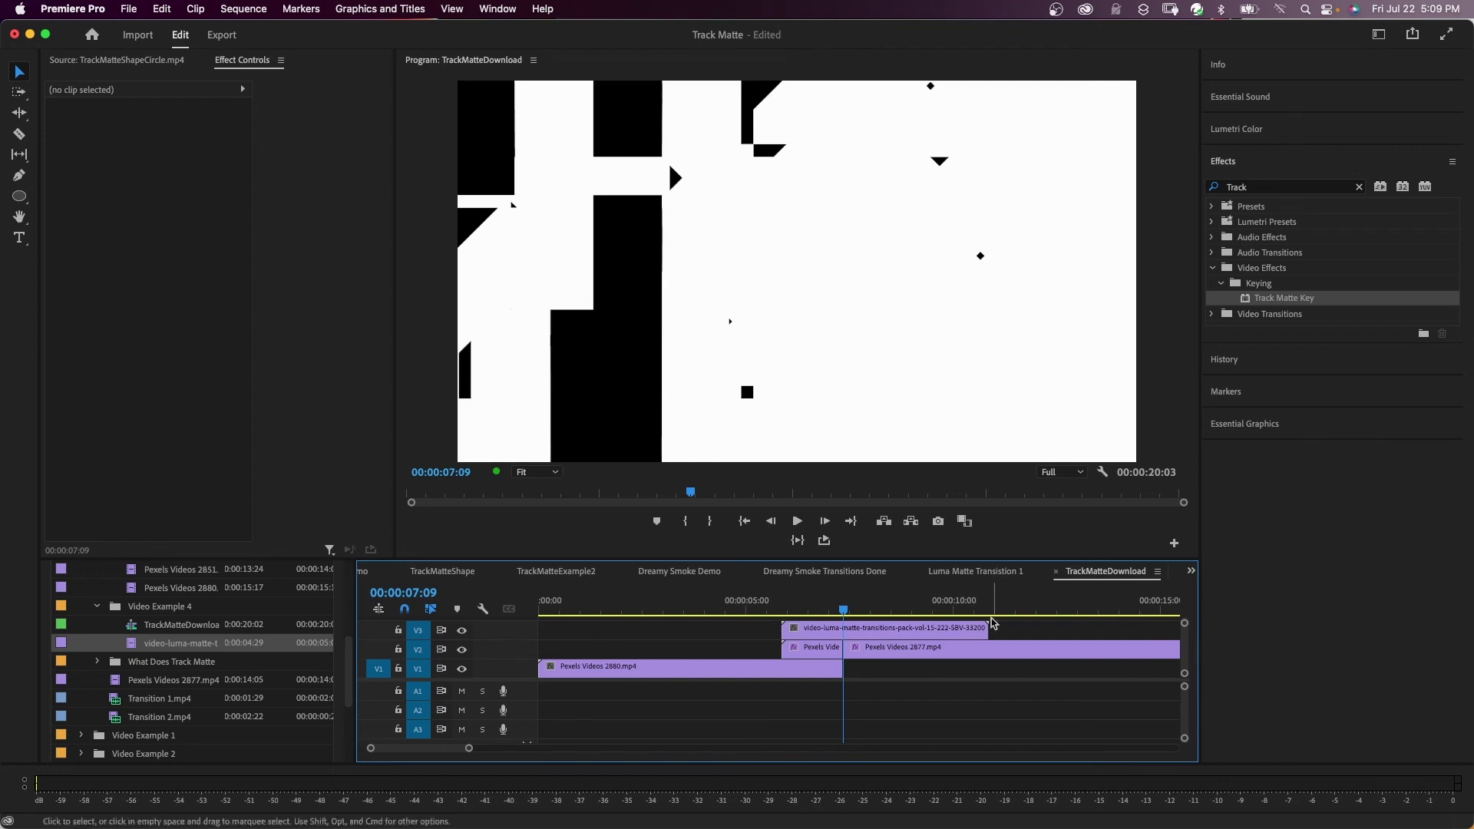
pyautogui.moveTo(988, 631); pyautogui.dragTo(842, 631)
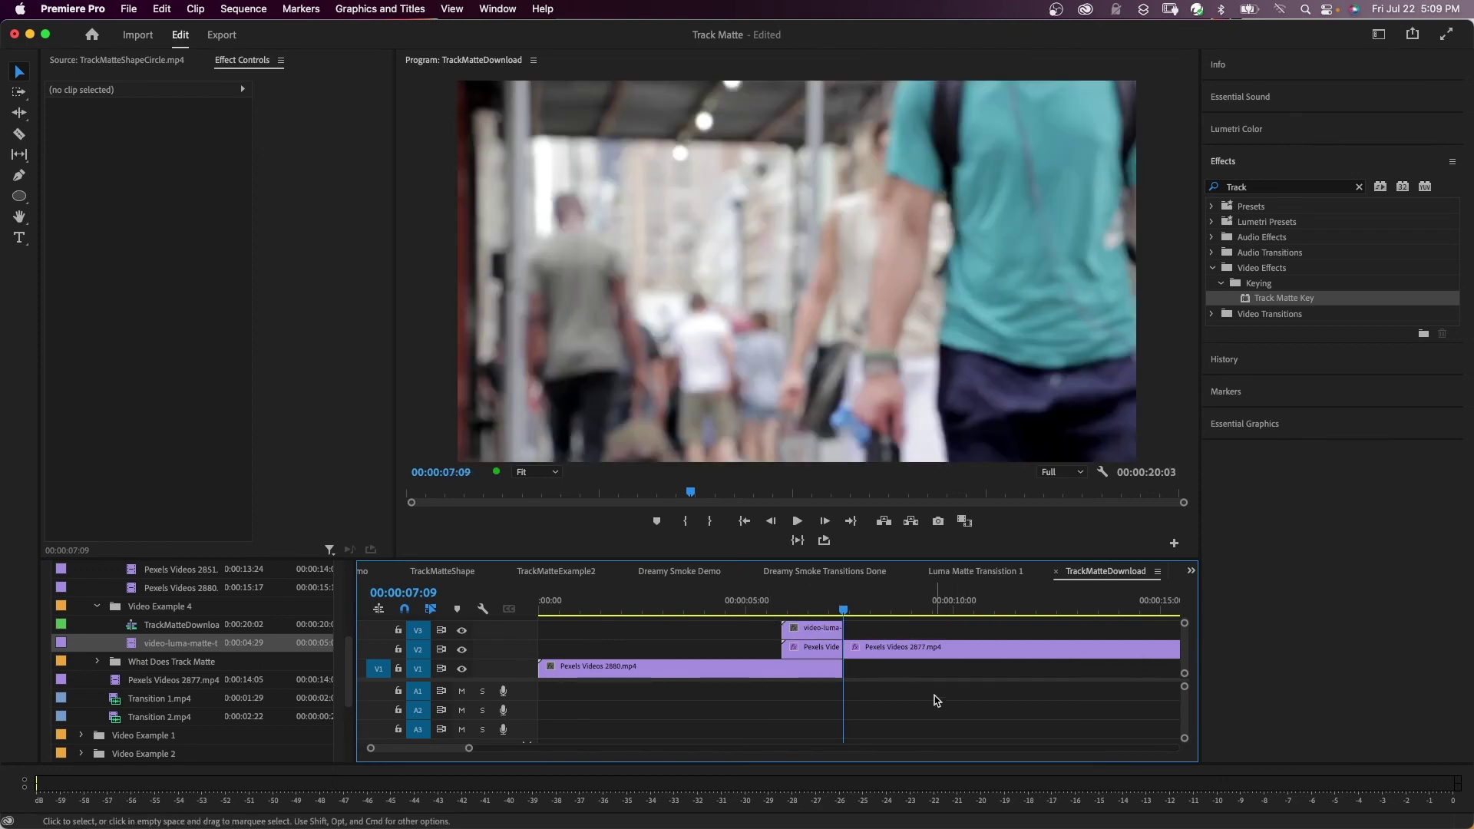
# Step: Set the short V2 clip's Track Matte Key to Video 3 with Matte Luma, and play the transition from around 00:00:05:00
pyautogui.click(802, 650)
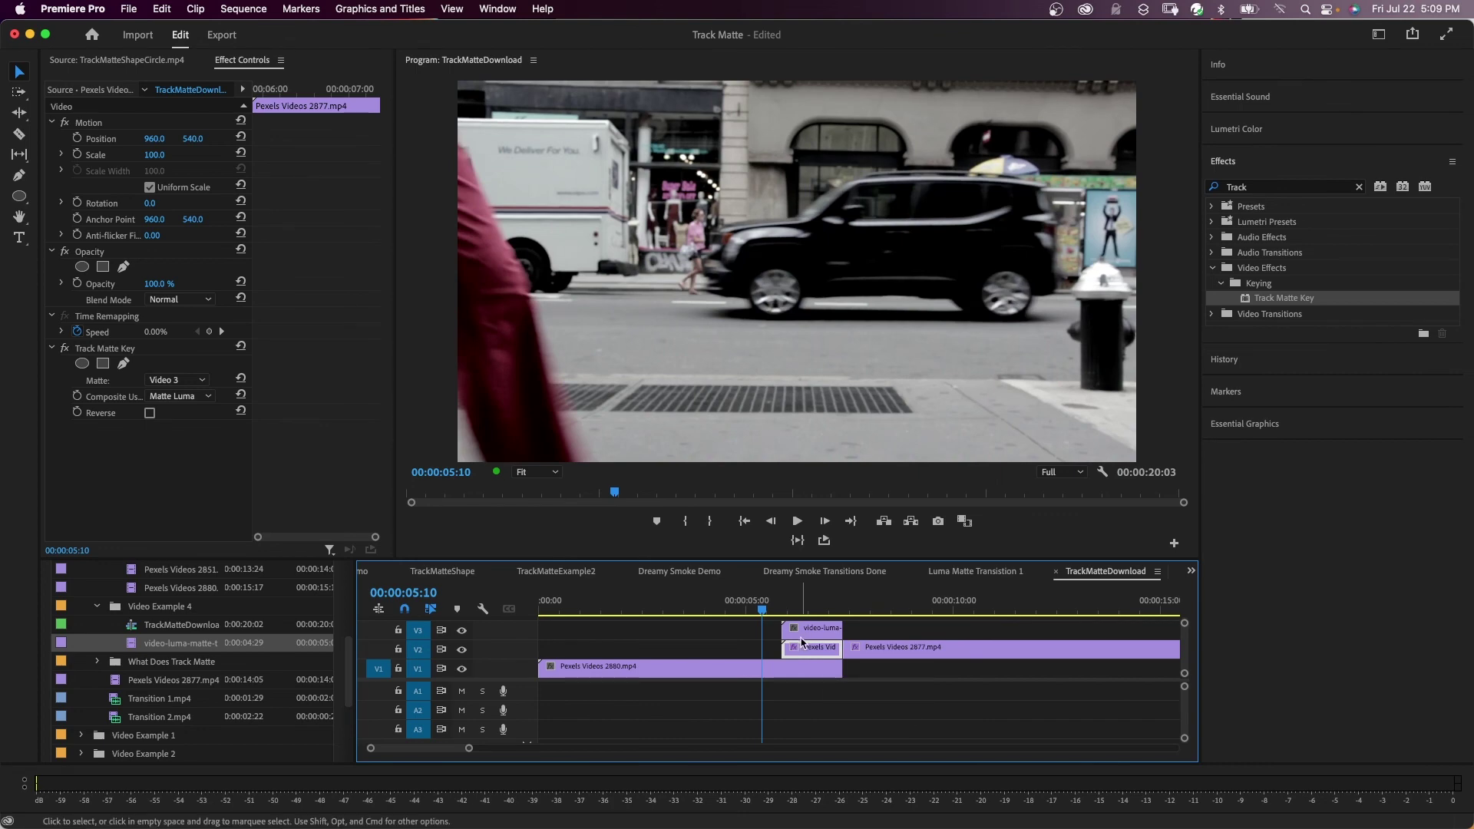
pyautogui.click(743, 614)
pyautogui.press('space')
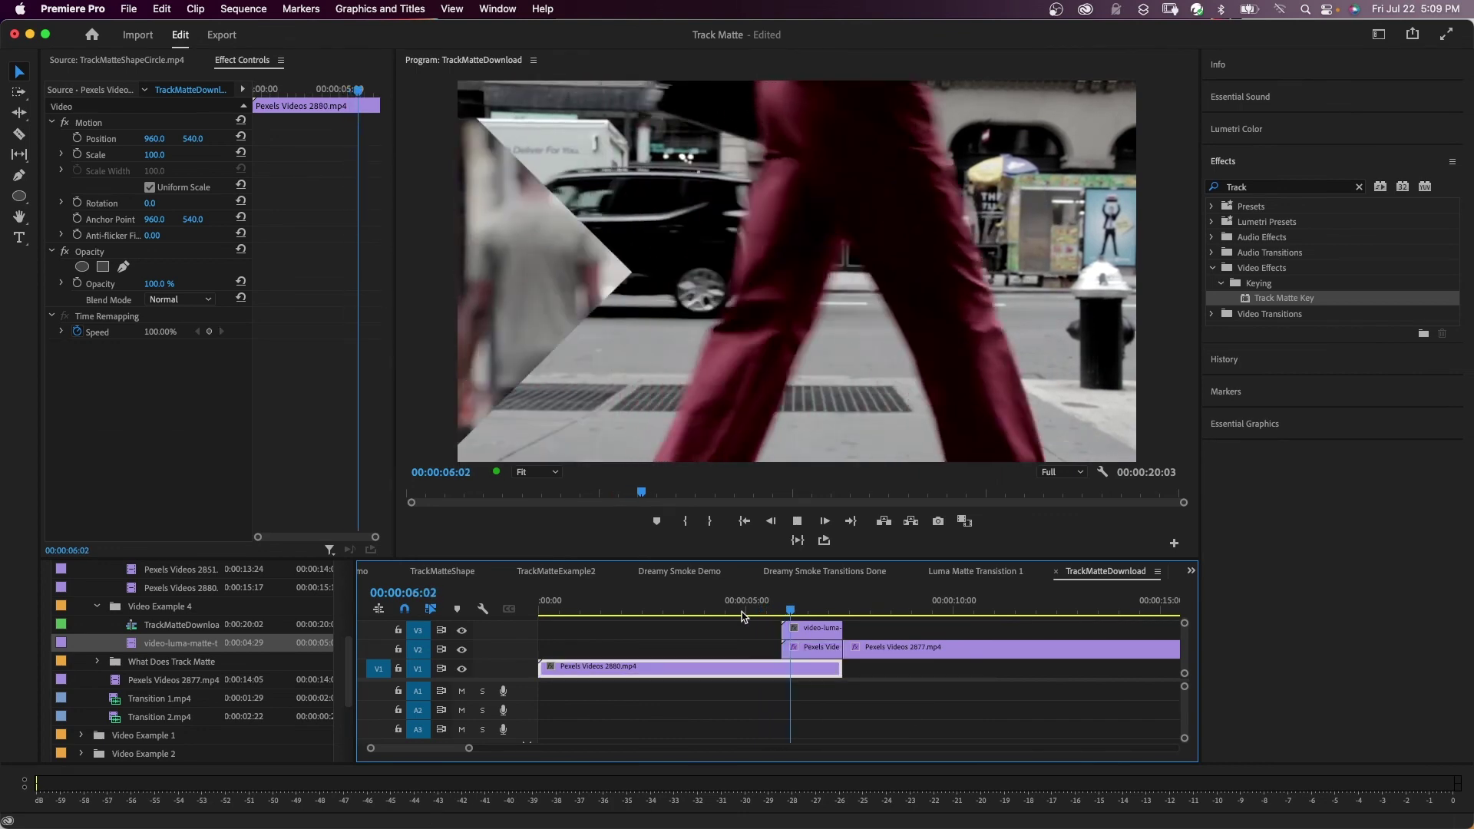